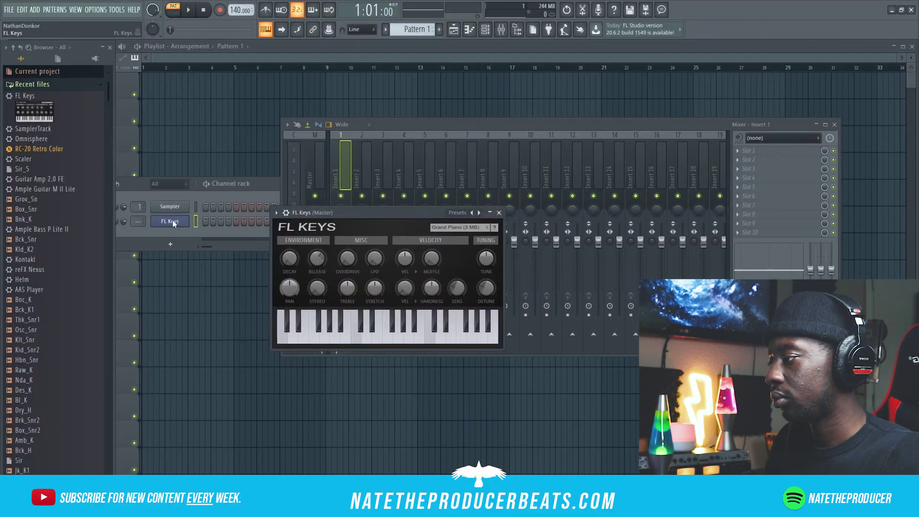
- Open the piano roll for FL Keys, place an F4, A4, C5, E5 chord at the start of bar 1, and play it
right_click(170, 221)
click(197, 220)
click(109, 47)
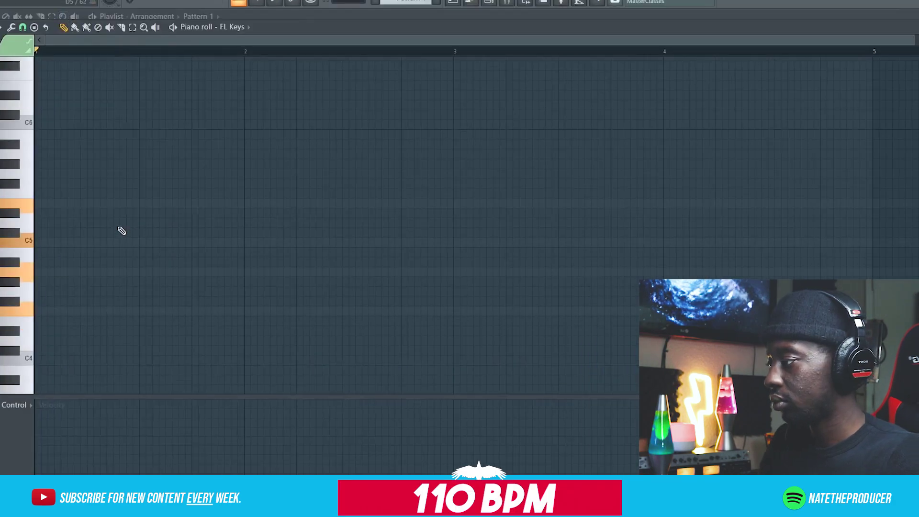
scroll(108, 210, down, 2)
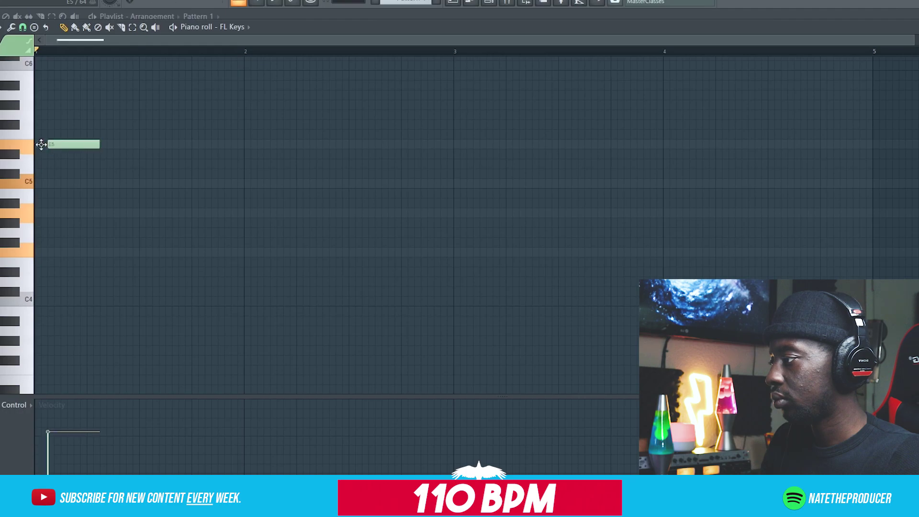
drag(41, 145, 27, 144)
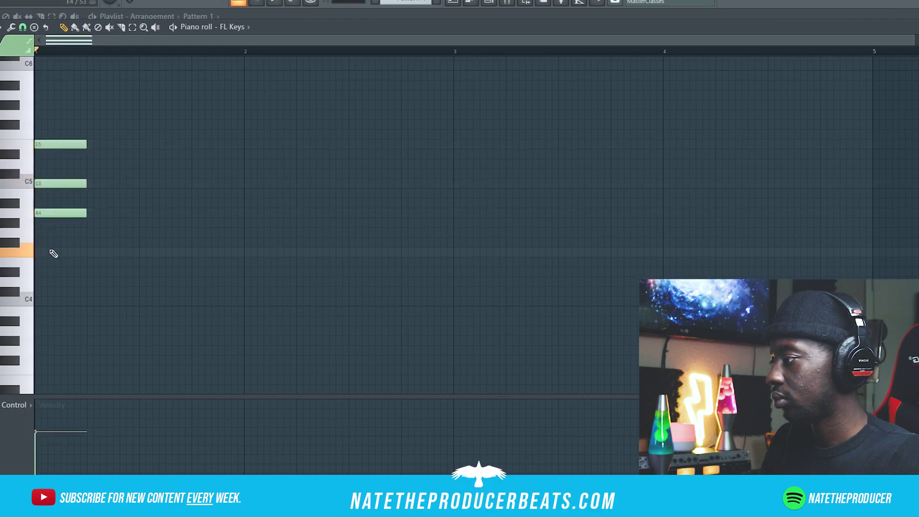
key(space)
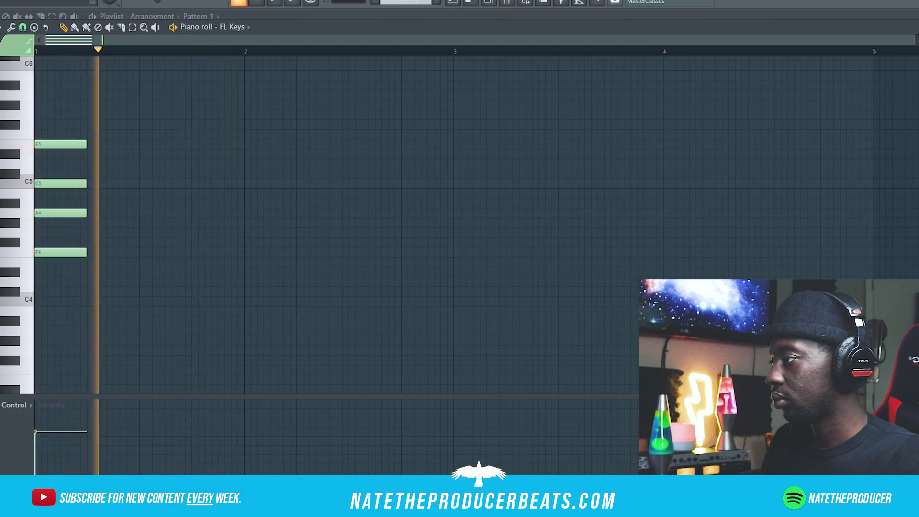
key(space)
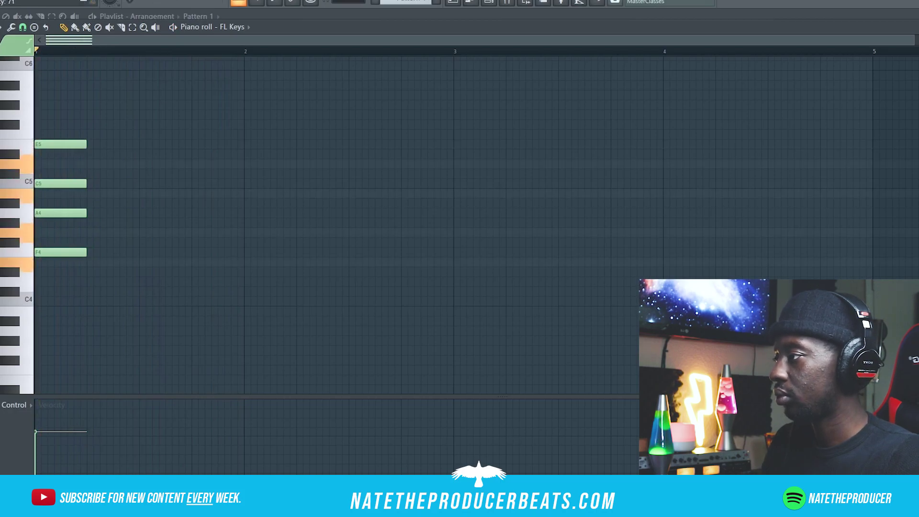
- Add an E4, G4, B4, D5 chord at bar 2 and an F4, A4, C5, E5 chord halfway through that bar
key(space)
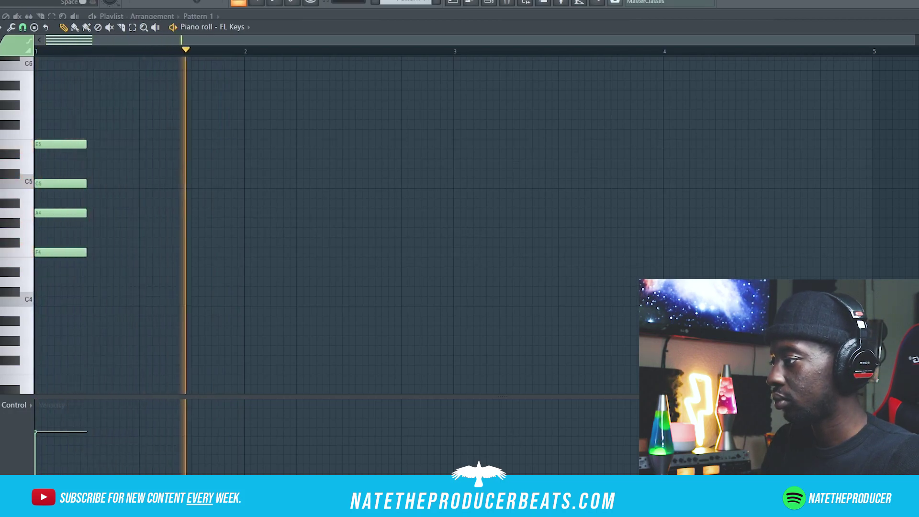
key(space)
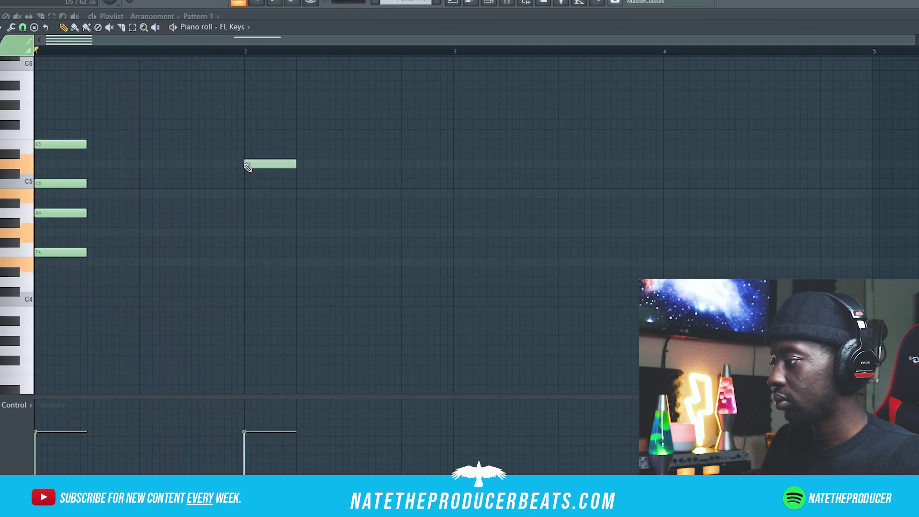
click(246, 193)
click(246, 262)
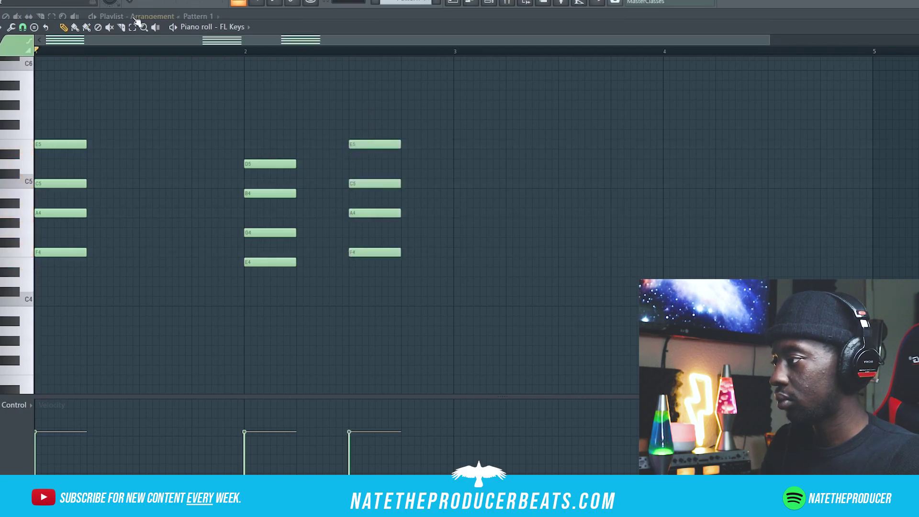
key(space)
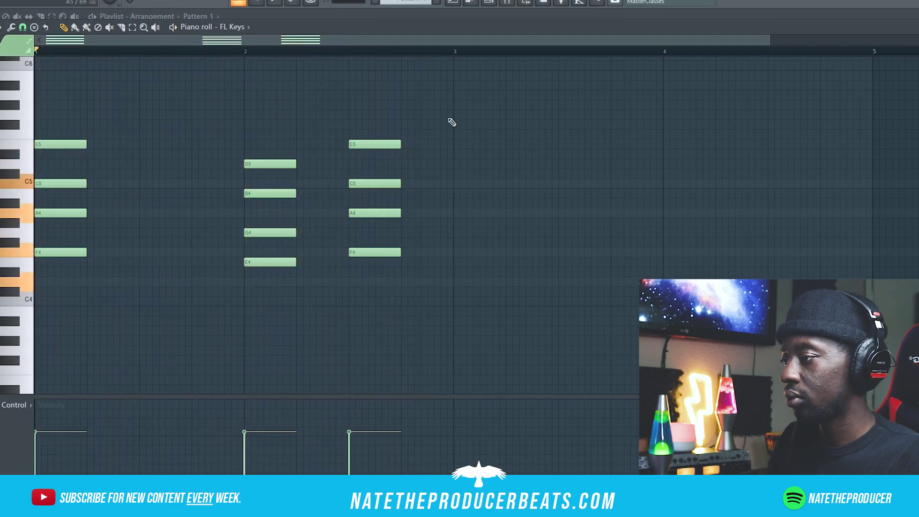
- Add a D4, F4, A4, C5 chord at bar 3 and an E4, G4, B4, D5 chord halfway through it, playing from that point
click(449, 184)
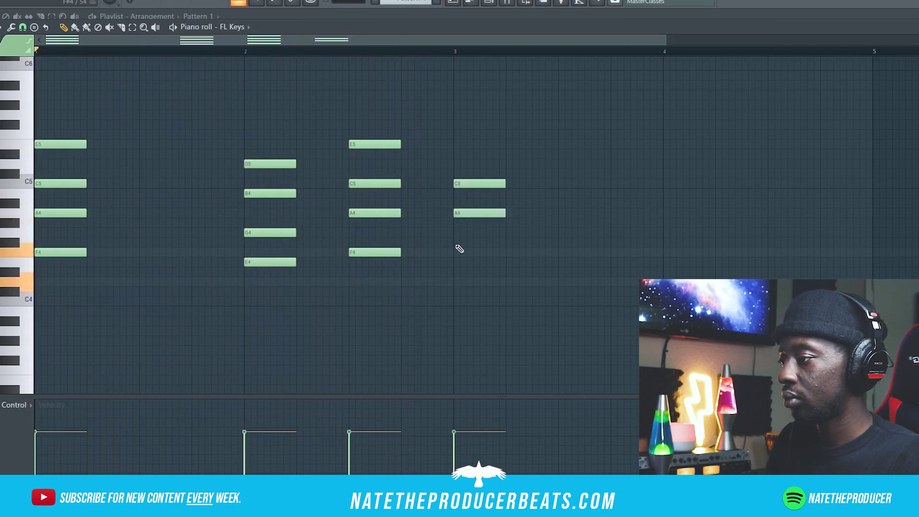
click(455, 282)
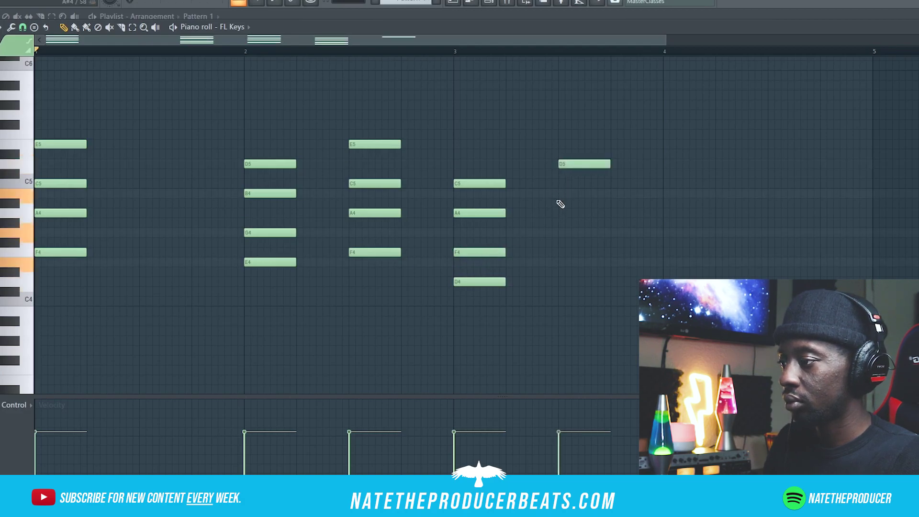
click(449, 51)
key(space)
key(space)
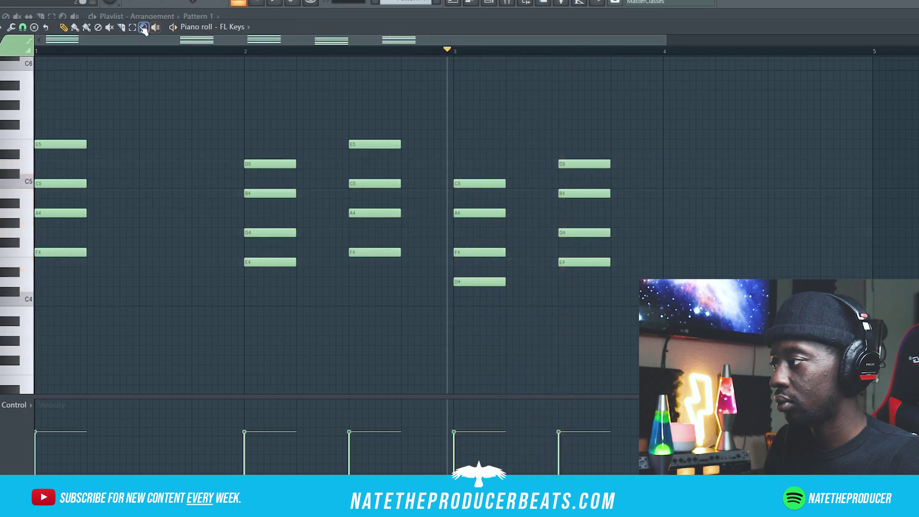
- Move the last chord from the middle of bar 3 to the start of bar 4
drag(558, 131, 632, 322)
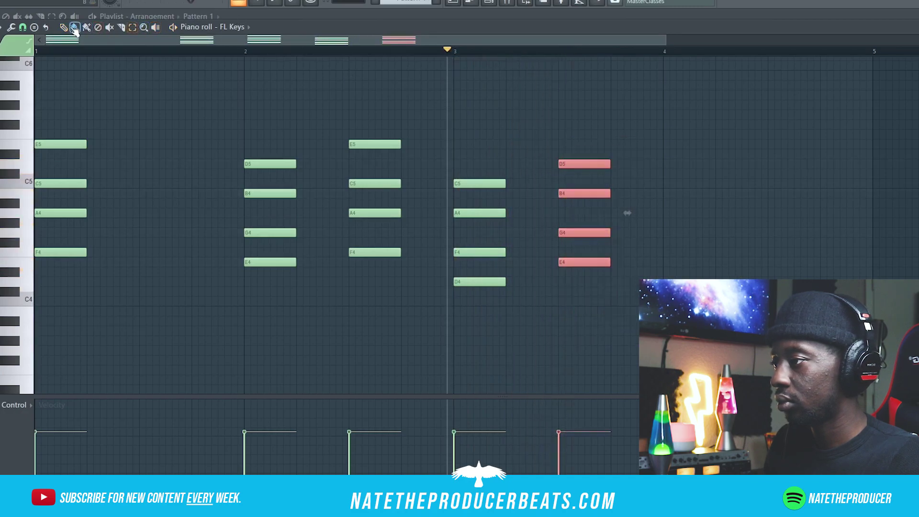
key(space)
drag(580, 163, 685, 163)
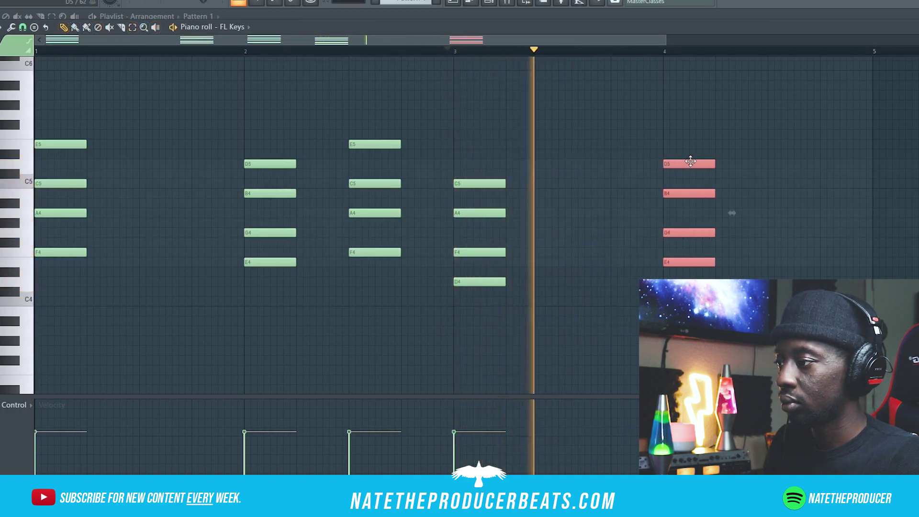
- Lengthen the chords in bars 3 and 4 together so each fills its whole bar, and play the result
drag(835, 344, 477, 125)
key(space)
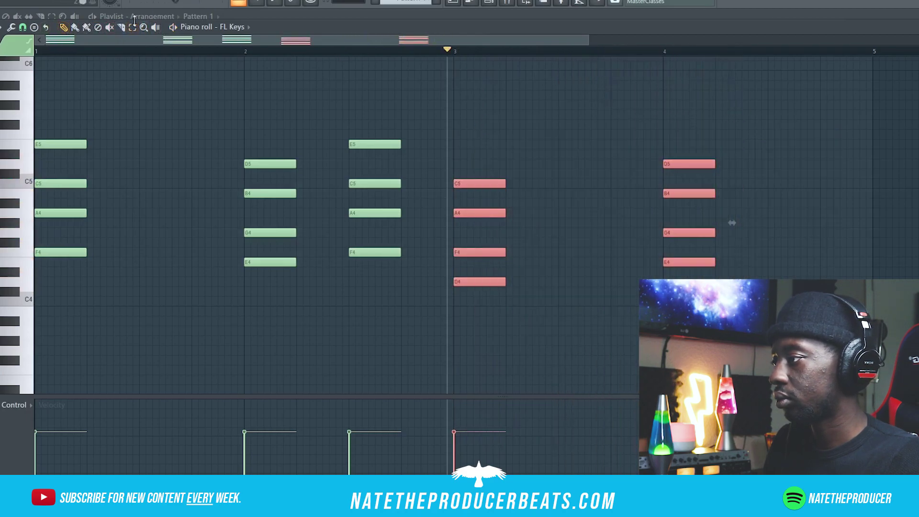
drag(504, 181, 662, 202)
key(space)
- Select the first chord and lengthen all its notes to fill bar 1
click(133, 28)
mouse_move(159, 286)
mouse_down()
mouse_move(35, 72)
mouse_move(35, 56)
mouse_up()
click(63, 27)
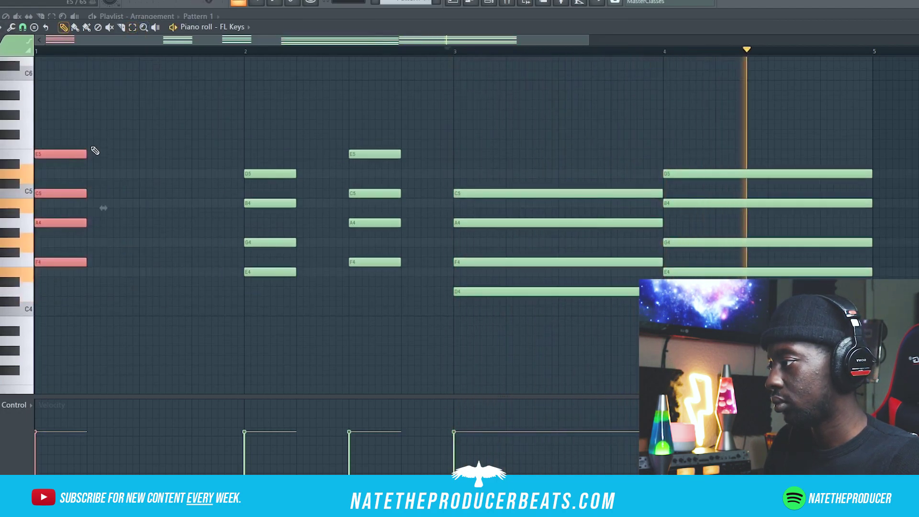
drag(87, 154, 240, 155)
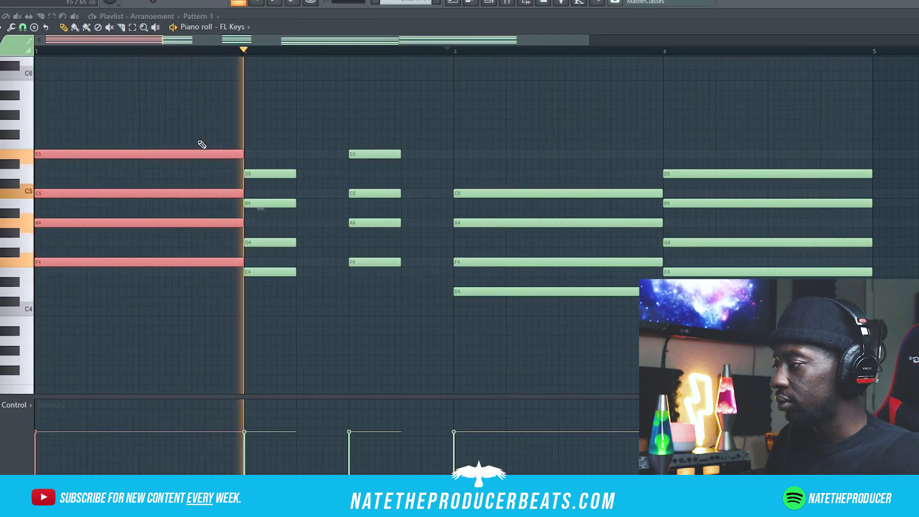
- Lengthen both chords in bar 2 together so each lasts nearly half a bar, and stop playback
drag(267, 142, 371, 300)
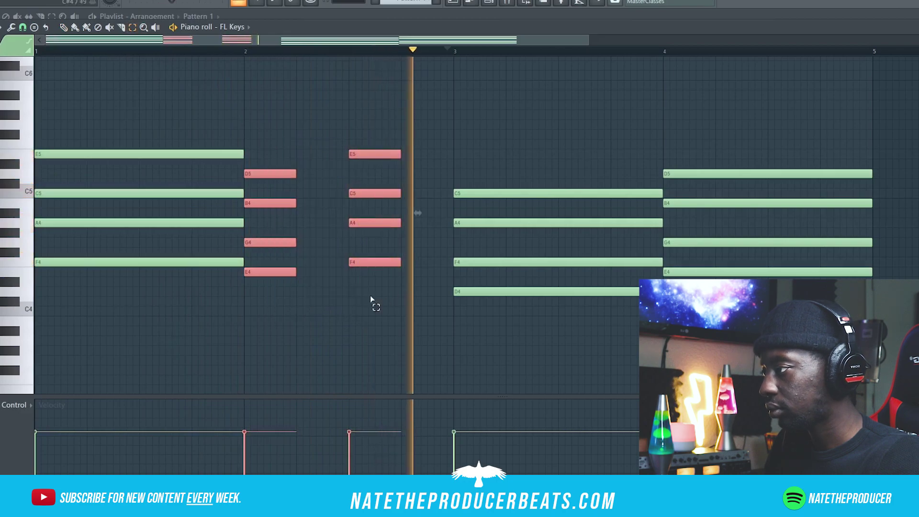
drag(399, 152, 443, 162)
key(space)
scroll(445, 164, up, 1)
drag(449, 50, 394, 59)
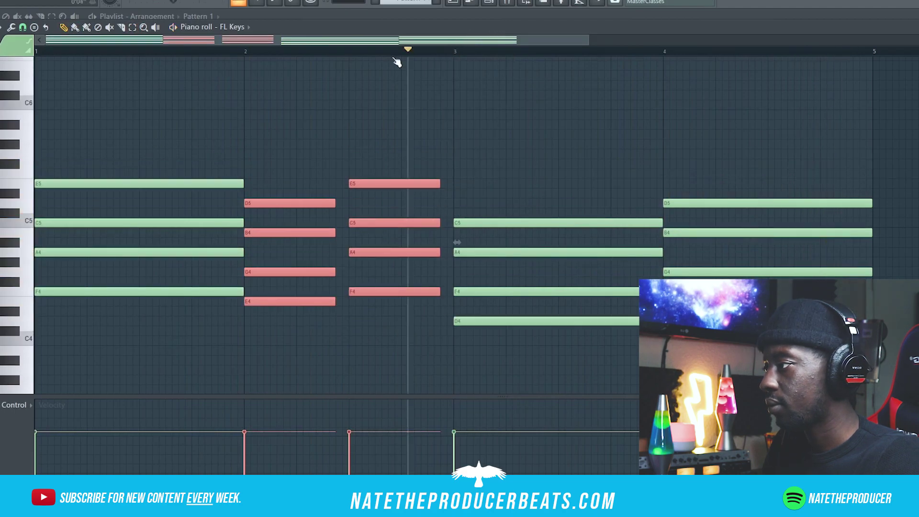
- Select all the chords and apply the Strum tool to stagger their notes from lowest to highest
drag(36, 111, 871, 344)
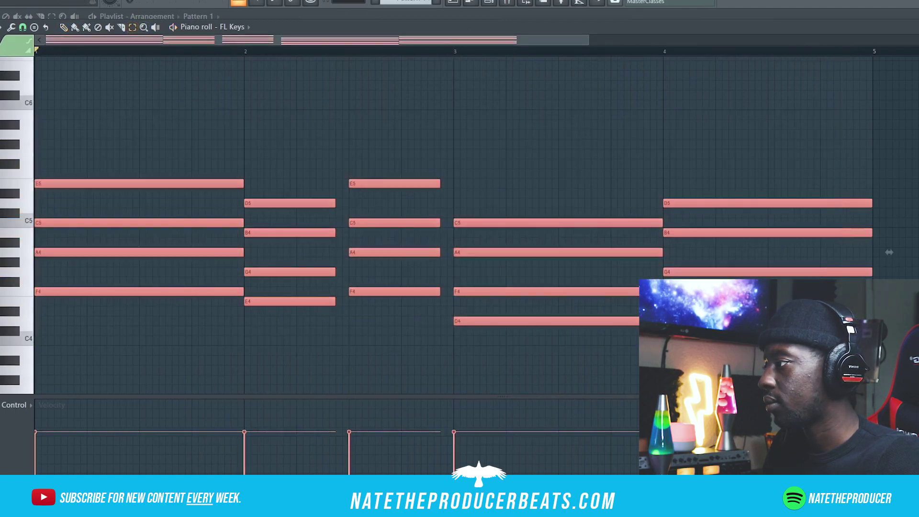
click(4, 28)
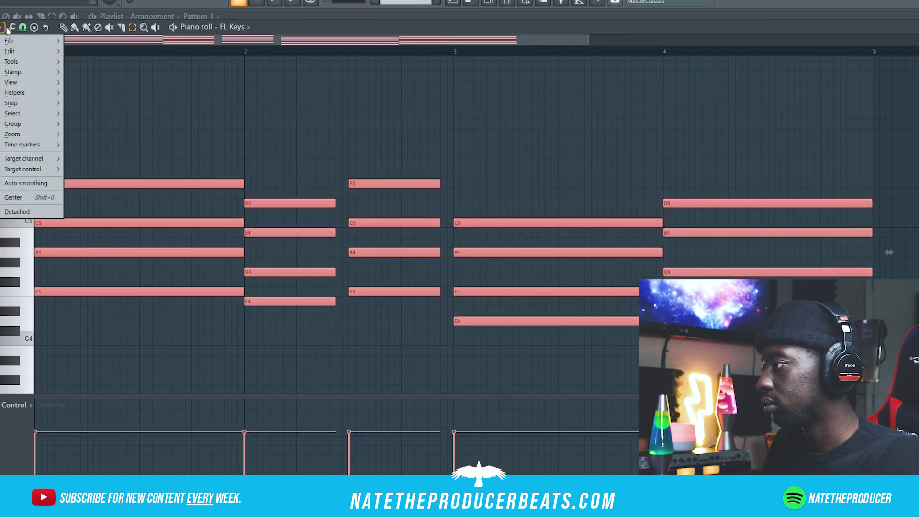
mouse_move(38, 95)
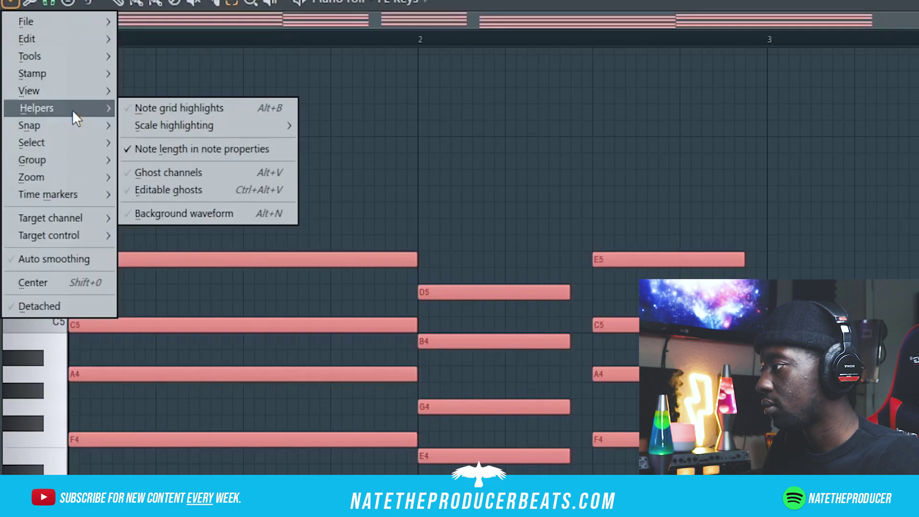
mouse_move(74, 60)
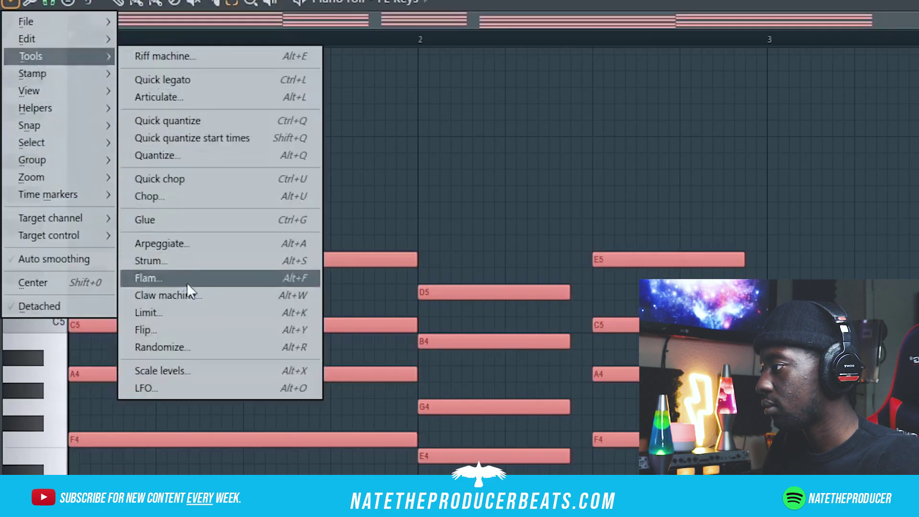
click(198, 261)
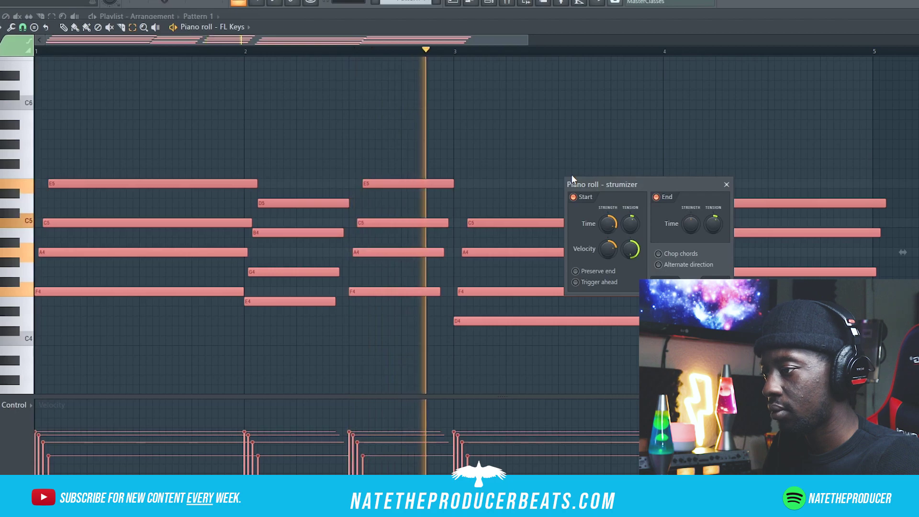
click(715, 282)
click(790, 181)
- Trim the overhanging upper notes of the bar 4 chord back to the start of bar 5
click(64, 27)
drag(885, 203, 873, 203)
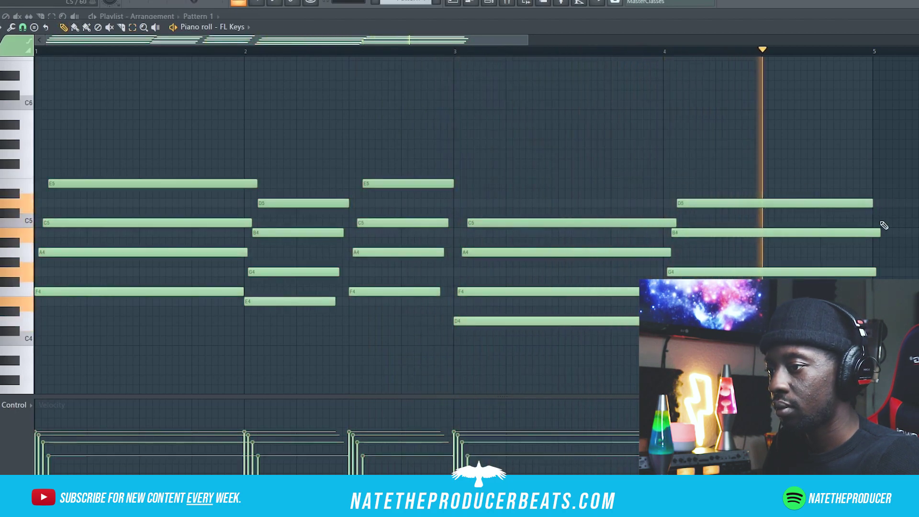
key(space)
- Add top melody notes above the chords: A5 at bar 1, a half-bar G5 at bar 2, and A5 near the middle of bar 2
drag(39, 154, 39, 134)
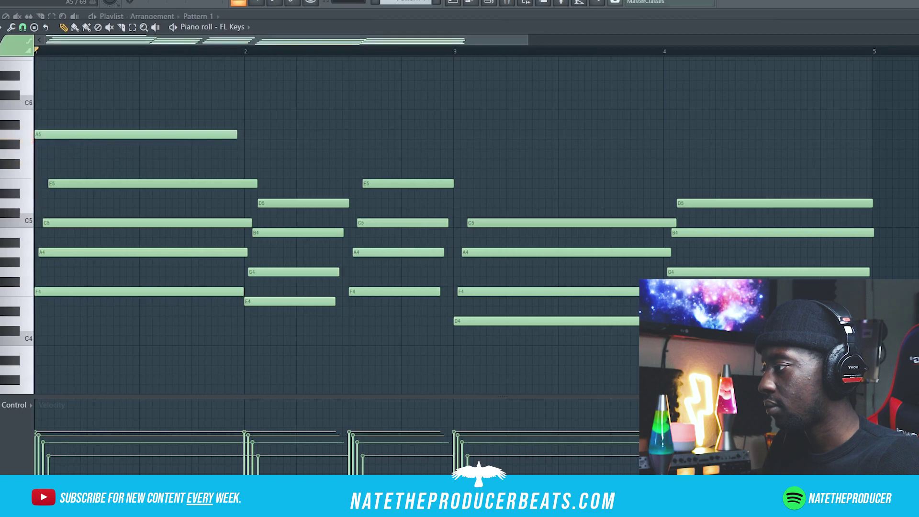
key(space)
drag(242, 148, 246, 154)
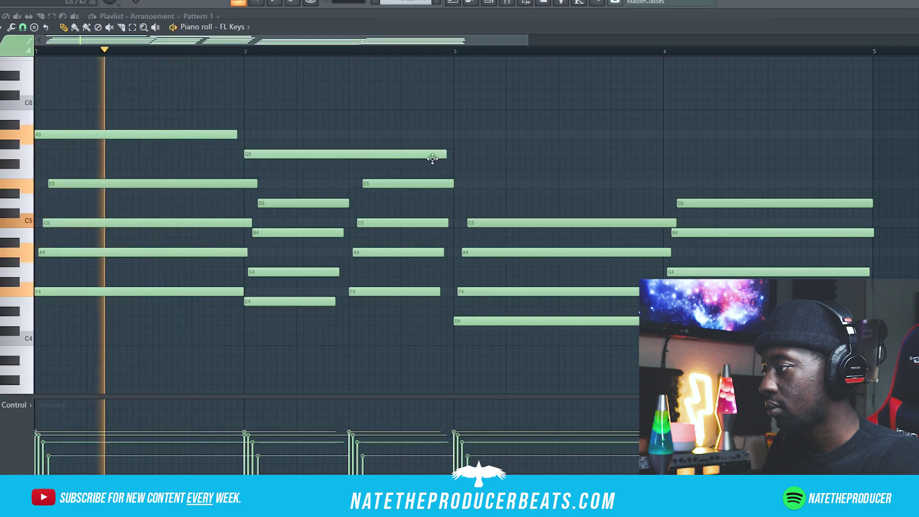
drag(453, 157, 360, 135)
key(space)
click(368, 155)
- Add full-bar melody notes F5 at bar 3 and G5 at bar 4, and play the pattern
click(456, 174)
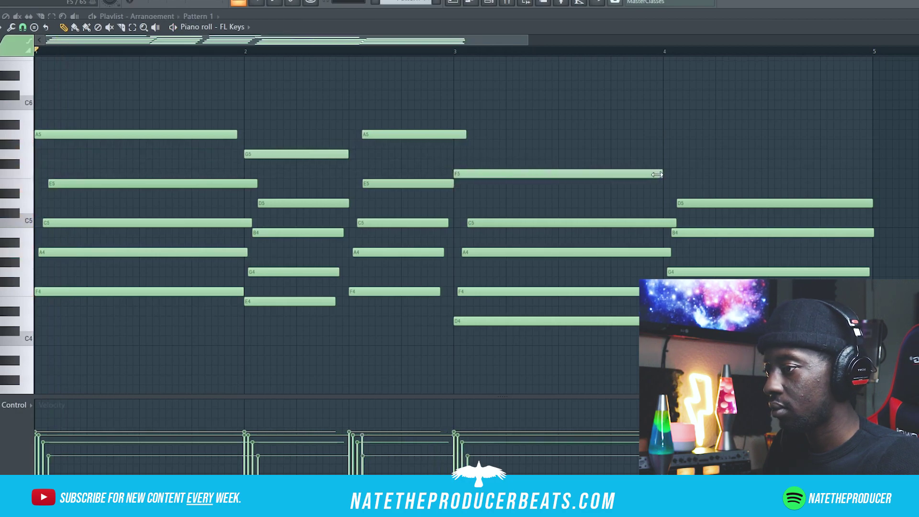
drag(673, 167, 661, 152)
key(space)
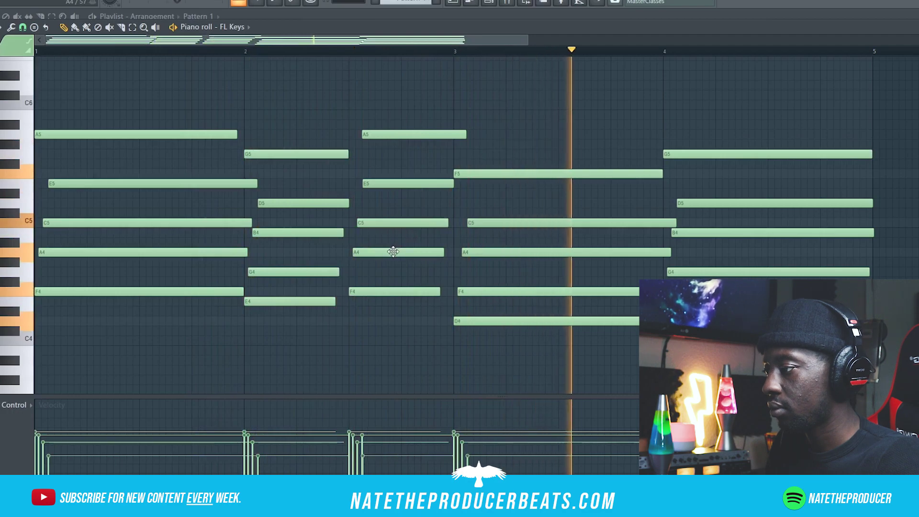
drag(402, 183, 395, 183)
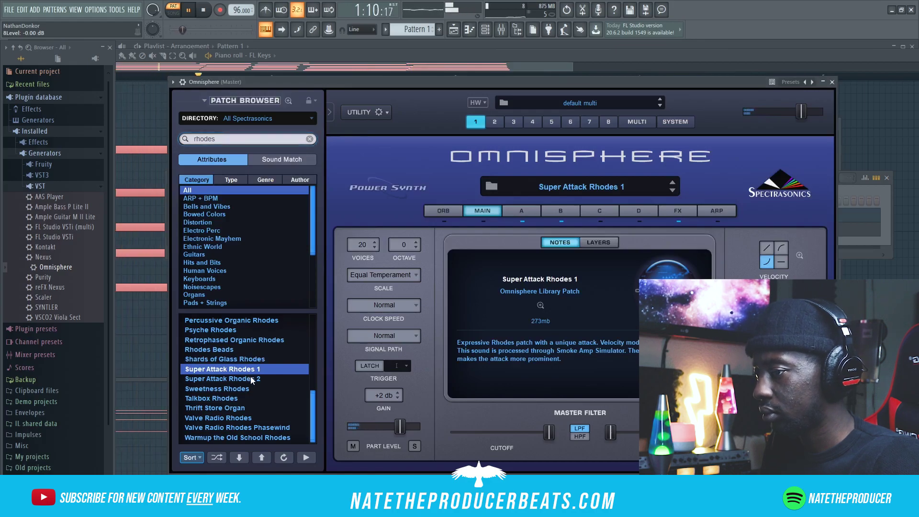
- Open the RC-20 Retro Color effect on mixer Insert 1
click(854, 242)
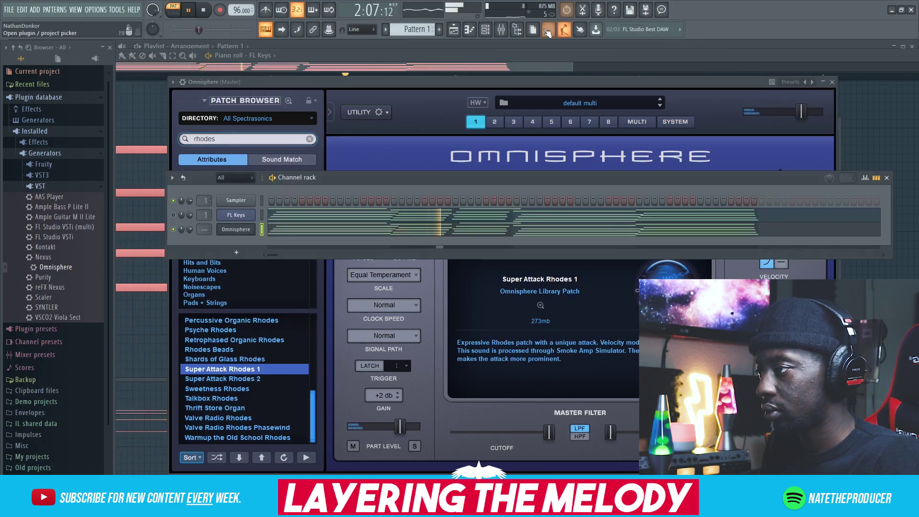
click(510, 31)
click(346, 166)
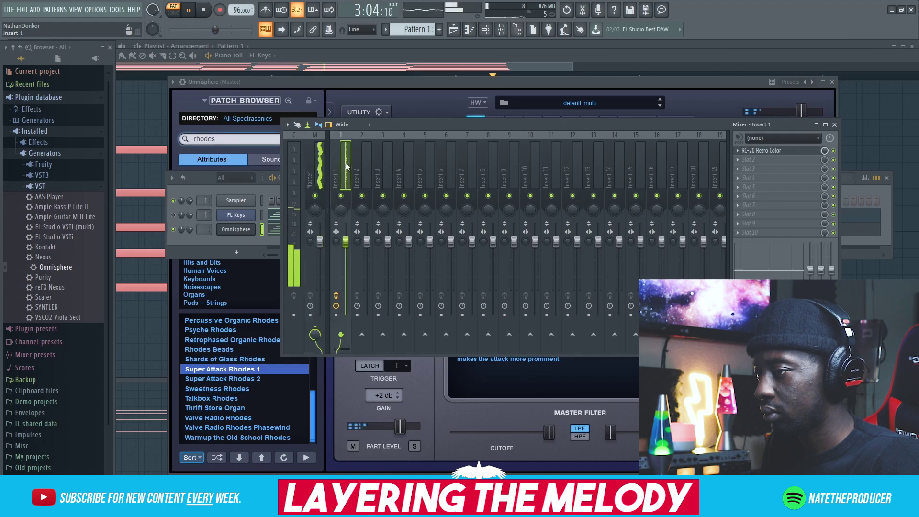
click(797, 153)
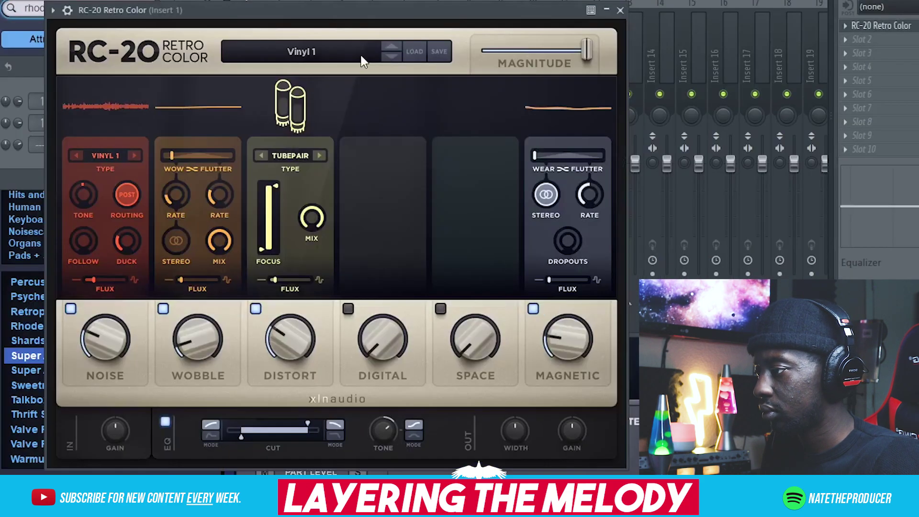
- Browse the RC-20 presets and load the Phasing Fun preset
click(389, 56)
click(351, 60)
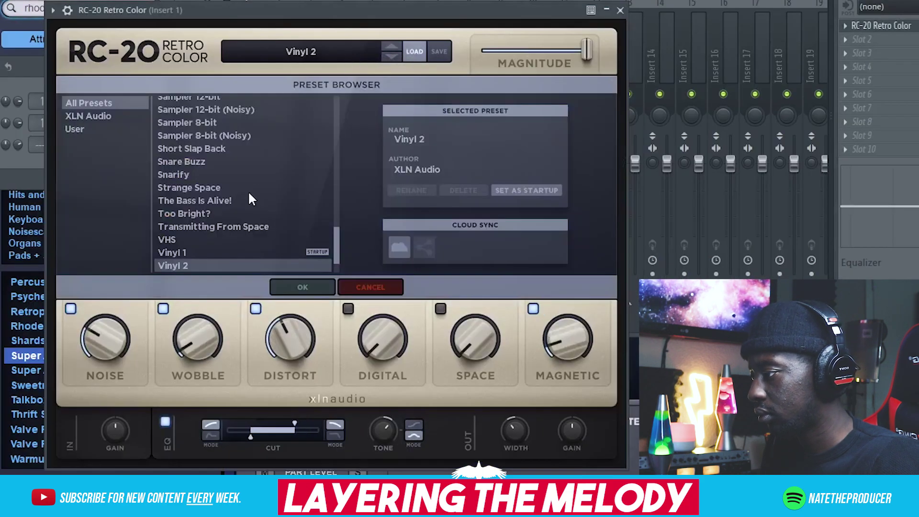
scroll(246, 194, up, 3)
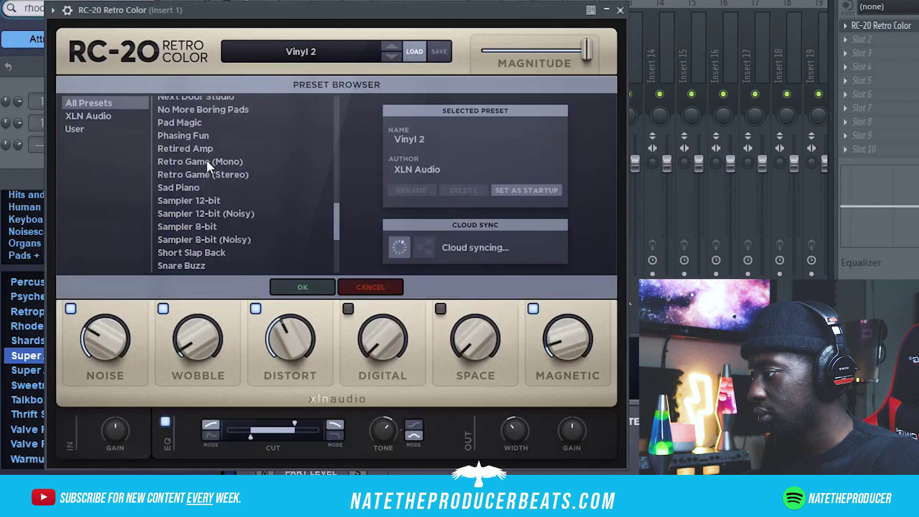
scroll(202, 139, up, 1)
click(206, 161)
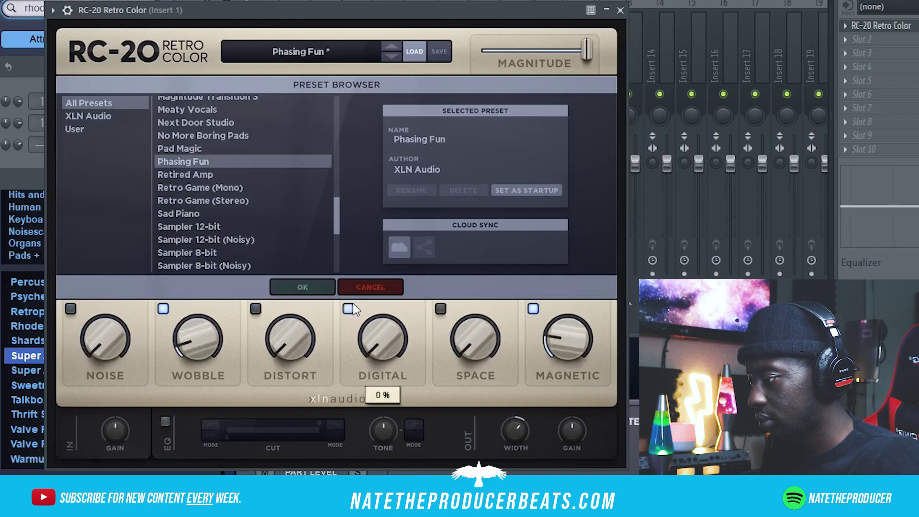
- Turn on RC-20's Digital, Space, Noise, Distort and EQ sections, setting Digital to 9% and raising the Space and Distort amounts
drag(367, 313, 423, 314)
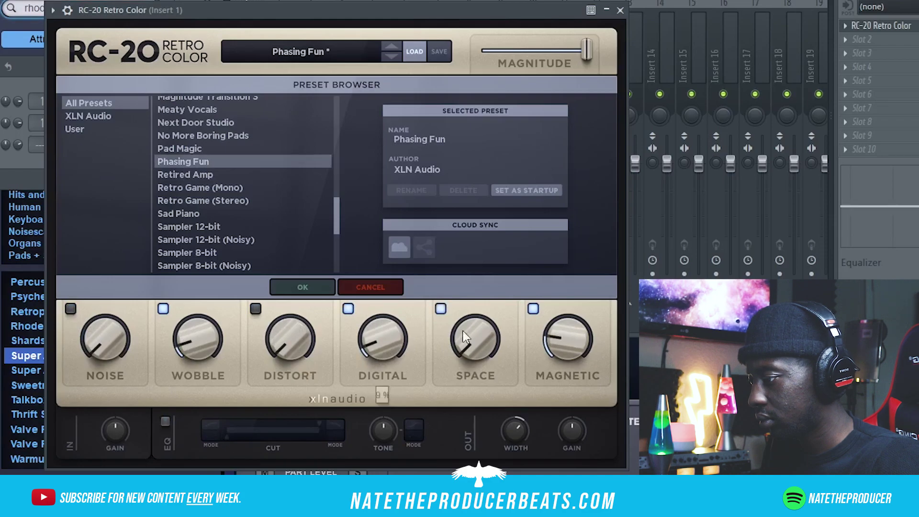
drag(500, 209, 543, 174)
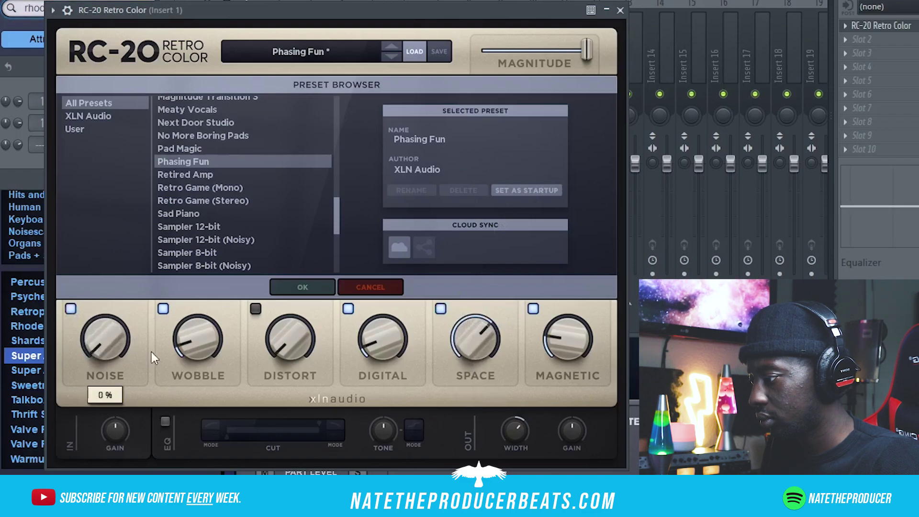
drag(275, 296, 309, 319)
click(415, 436)
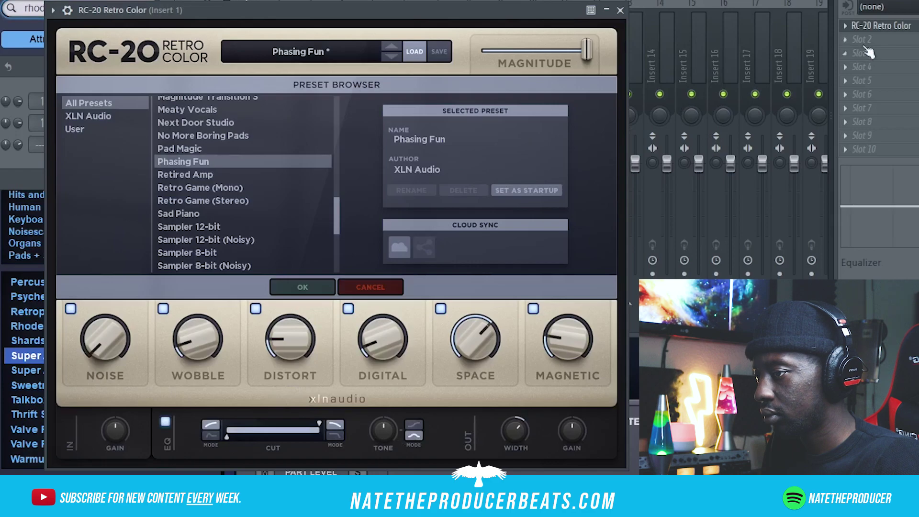
- Transpose all of the Omnisphere channel's notes down one semitone in its piano roll and play the pattern
key(F9)
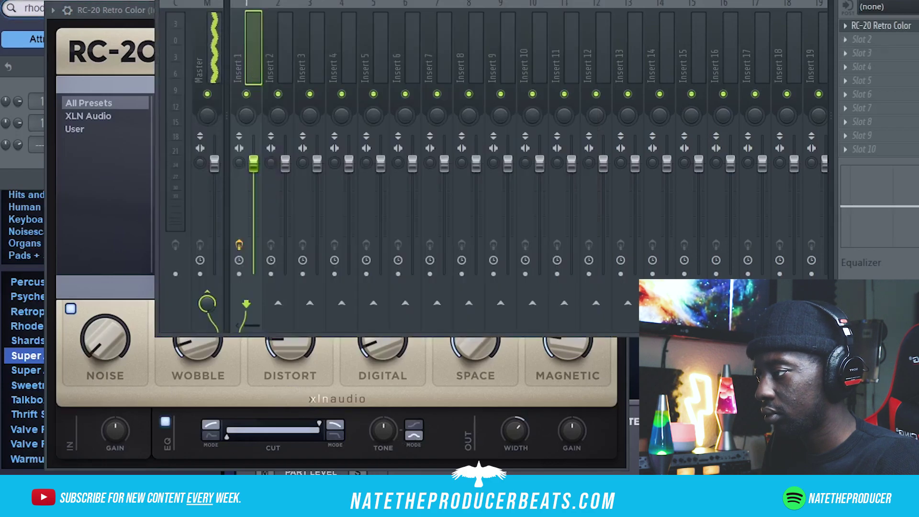
key(F6)
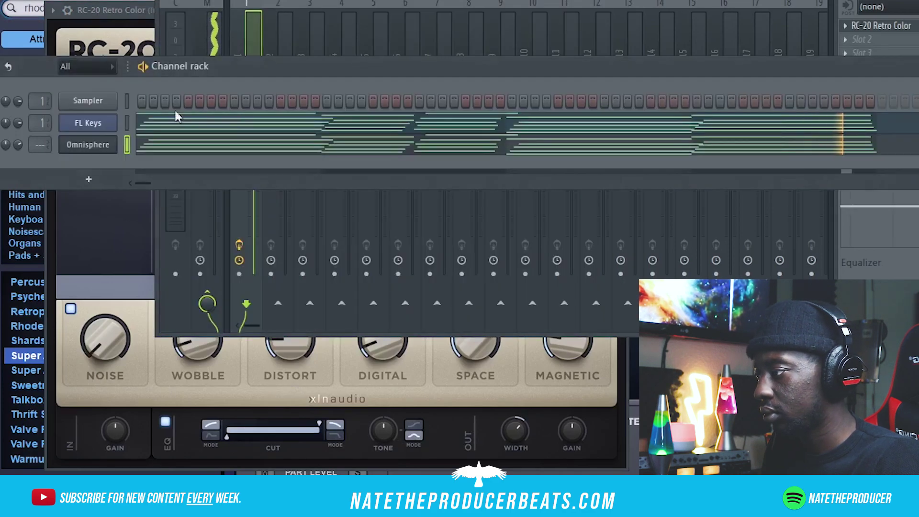
right_click(117, 144)
click(150, 149)
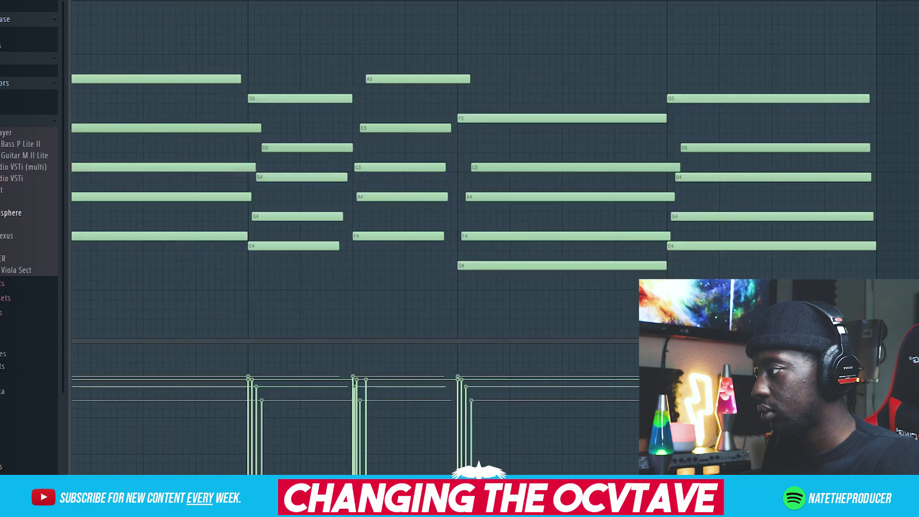
key(ctrl+a)
scroll(893, 193, up, 1)
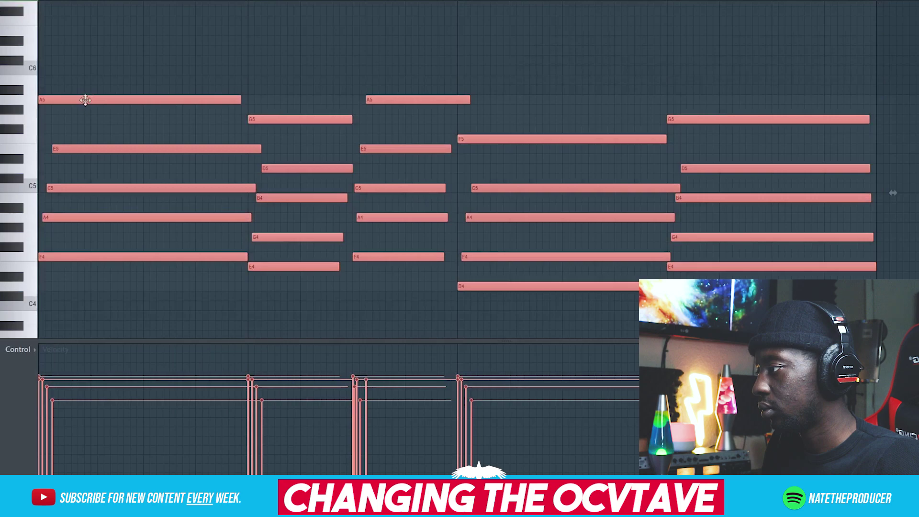
key(shift+Down)
key(space)
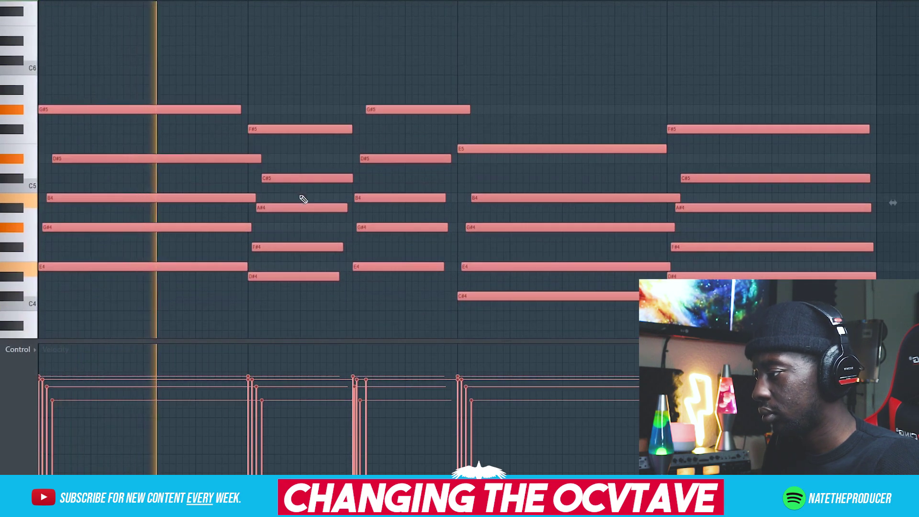
- Stop playback and clone the Omnisphere channel in the channel rack for another melody layer
scroll(303, 199, down, 1)
key(F9)
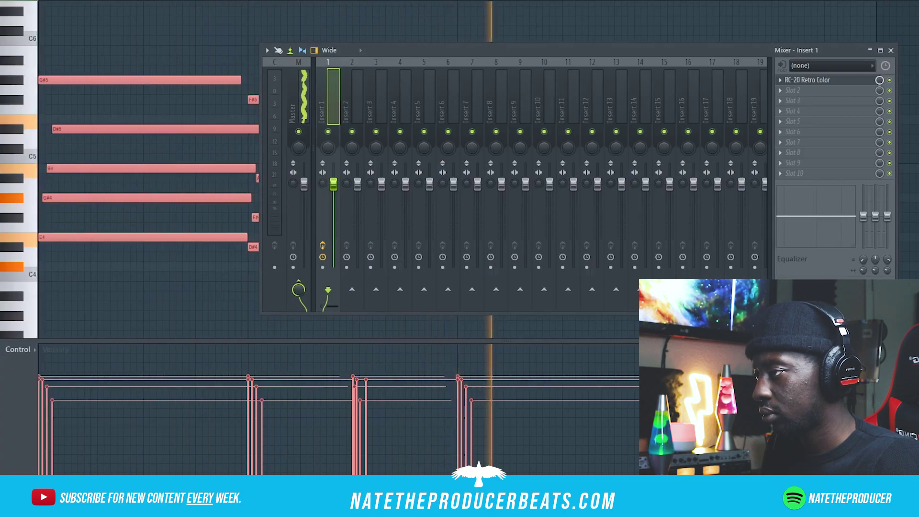
key(F9)
key(F6)
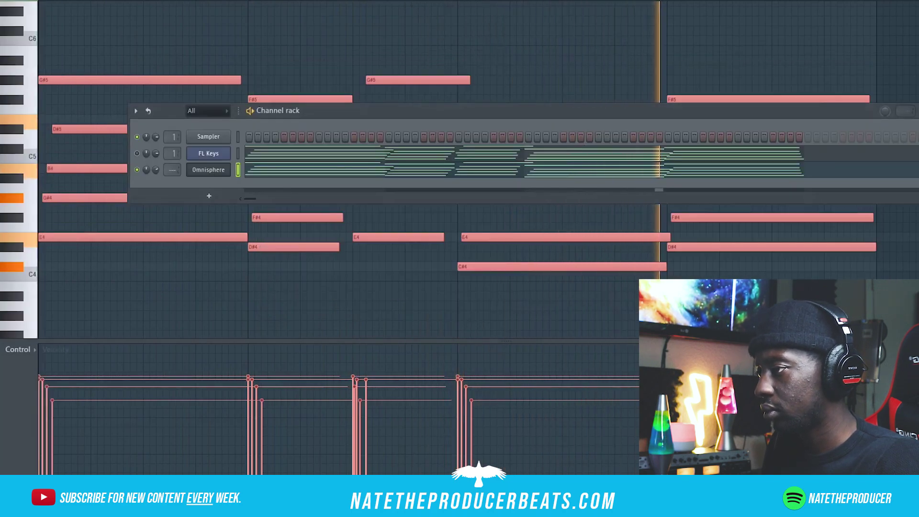
key(alt+F8)
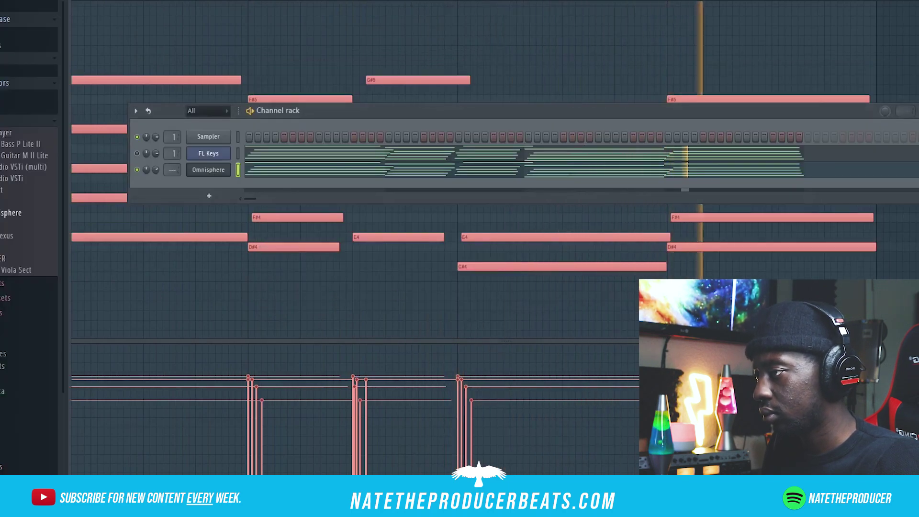
key(space)
right_click(216, 173)
click(269, 264)
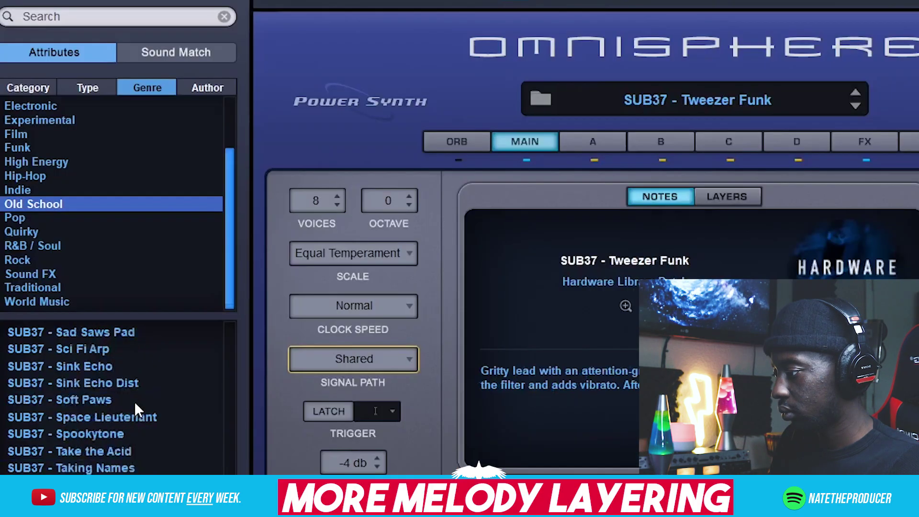
- Load the SUB37 - Ocarina of Mine patch in the Omnisphere #3 layer and route that channel to mixer track 1
scroll(129, 401, up, 10)
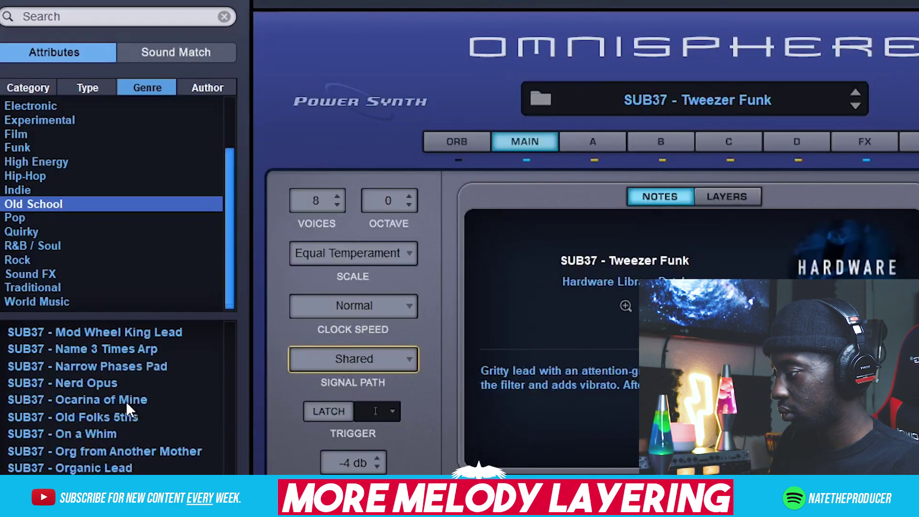
click(125, 401)
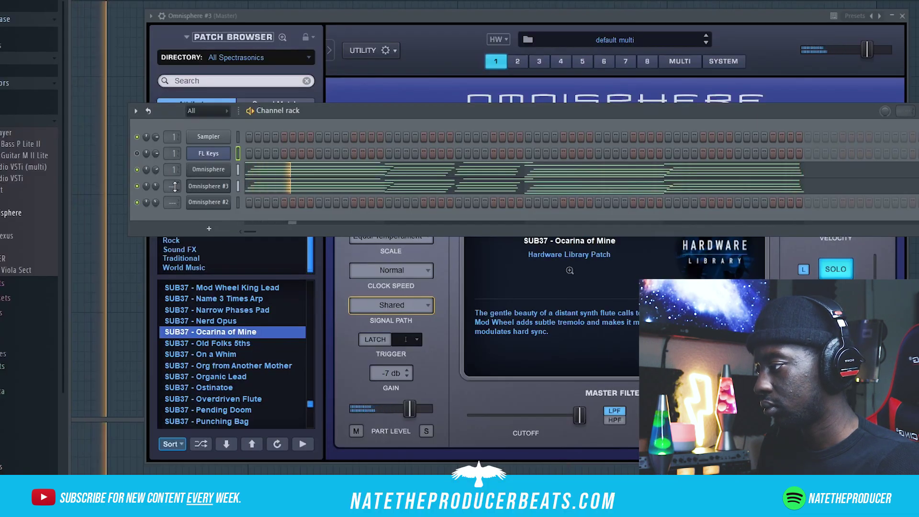
scroll(175, 187, up, 1)
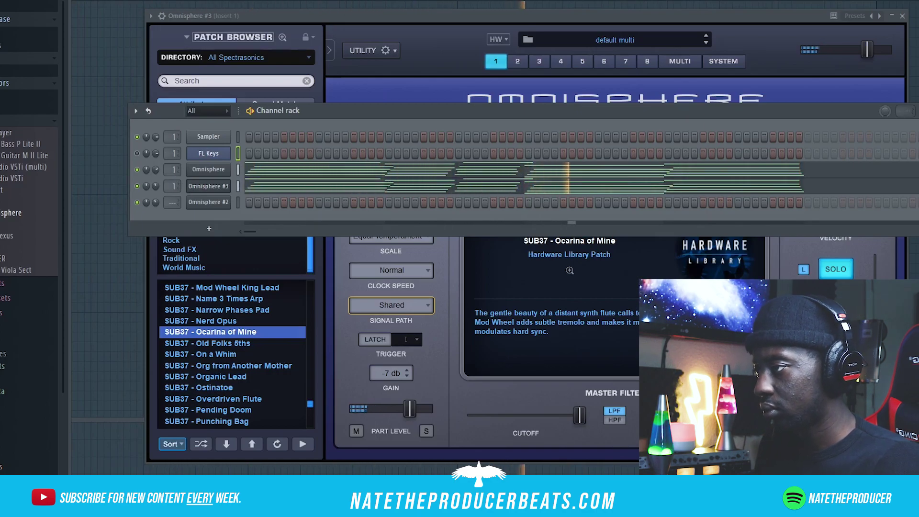
- Add Fruity Parametric EQ 2 to the second effect slot of mixer Insert 1
key(F9)
click(813, 91)
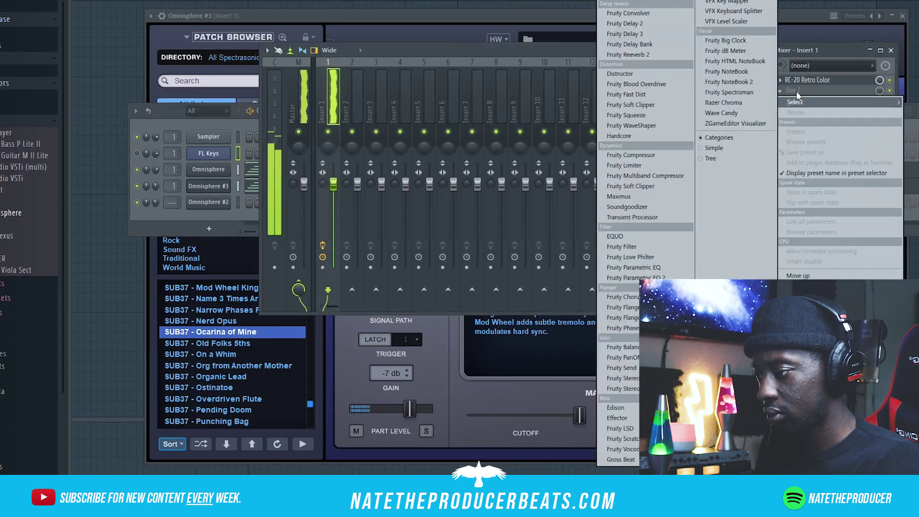
click(623, 303)
drag(241, 81, 488, 112)
- Load the 40Hz + 18kHz cut preset in the Parametric EQ 2 and move its low-cut point higher in frequency
click(270, 112)
mouse_move(327, 154)
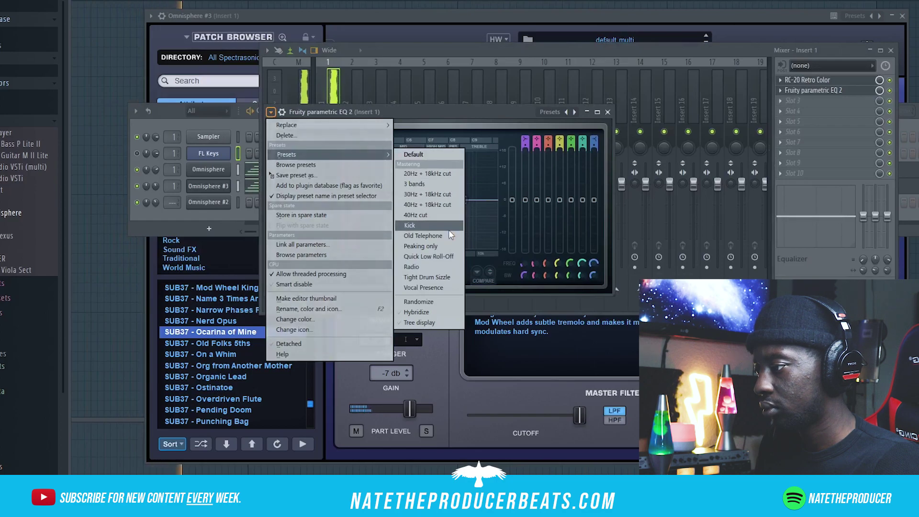
click(452, 206)
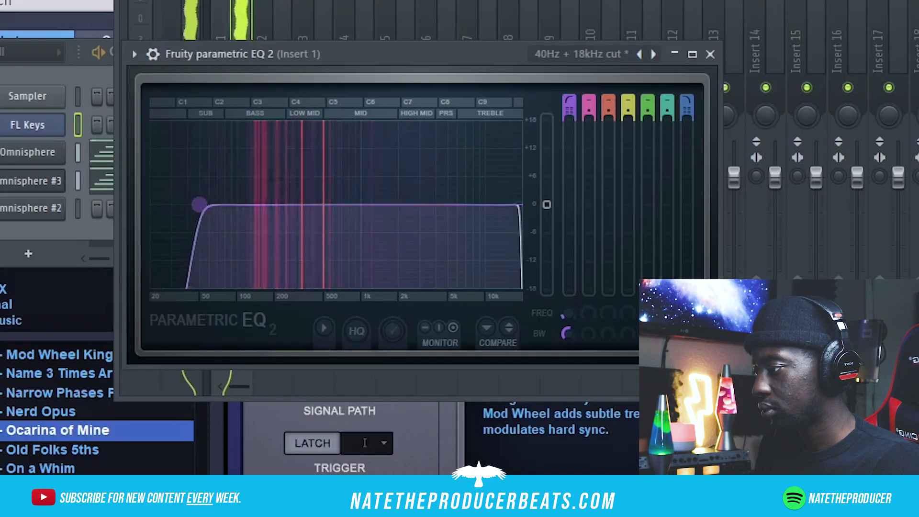
drag(216, 205, 249, 205)
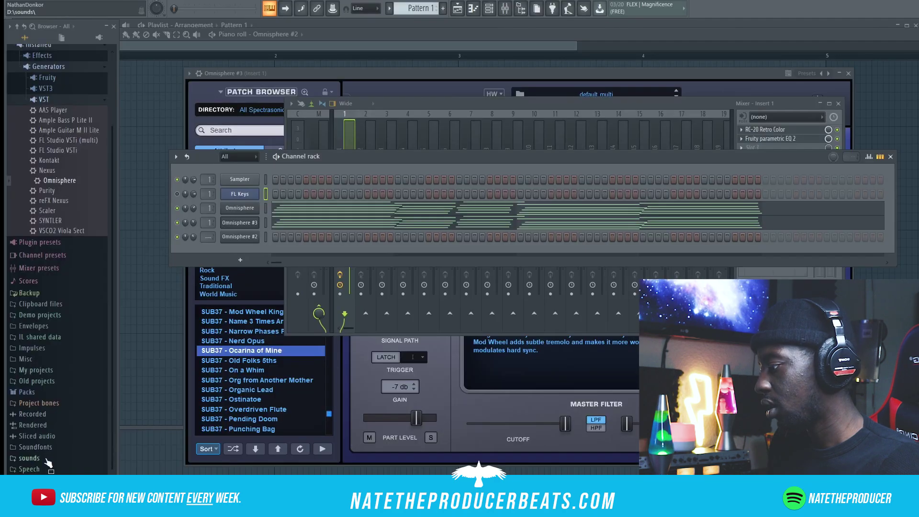
- Add the Brw_H hi-hat sample from the 9th Wonder Kit's Hi-Hats folder as a new channel
scroll(66, 396, down, 1)
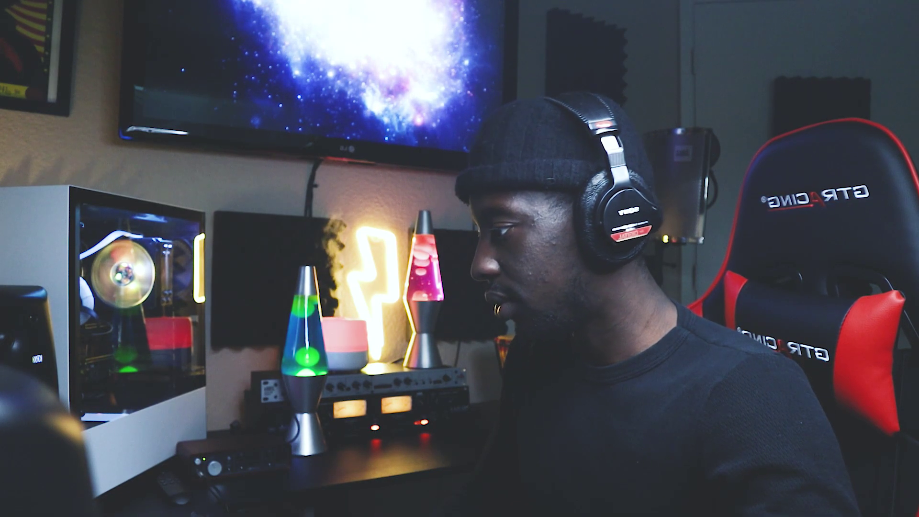
click(66, 298)
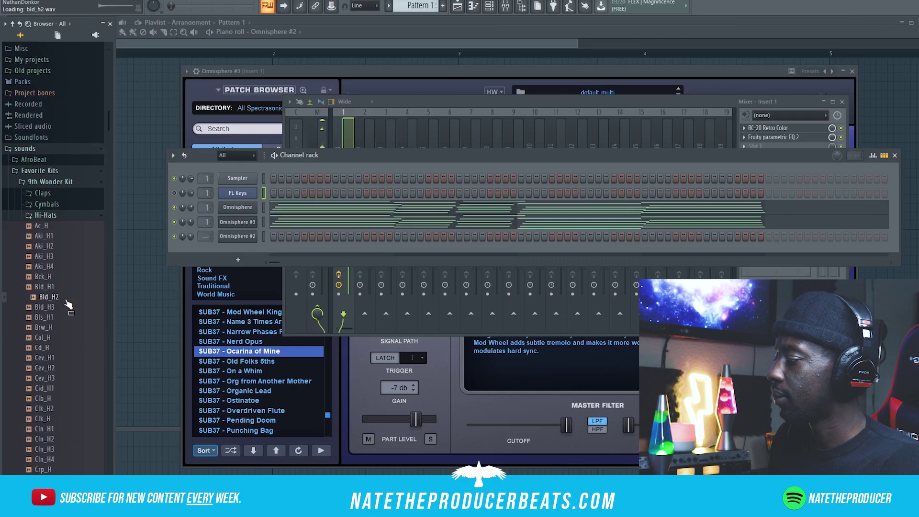
right_click(64, 329)
click(86, 335)
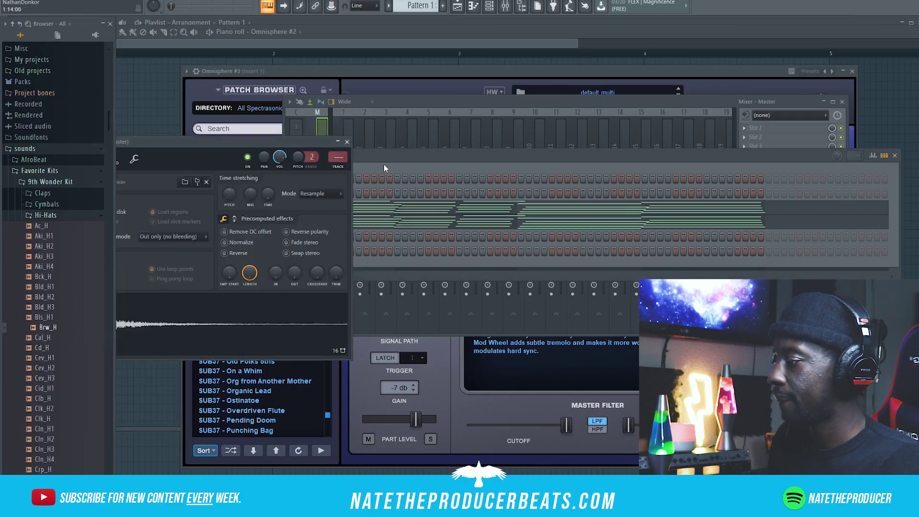
click(384, 168)
- Fill every second step of the Brw_H hi-hat channel and play the pattern
right_click(258, 259)
click(369, 280)
key(space)
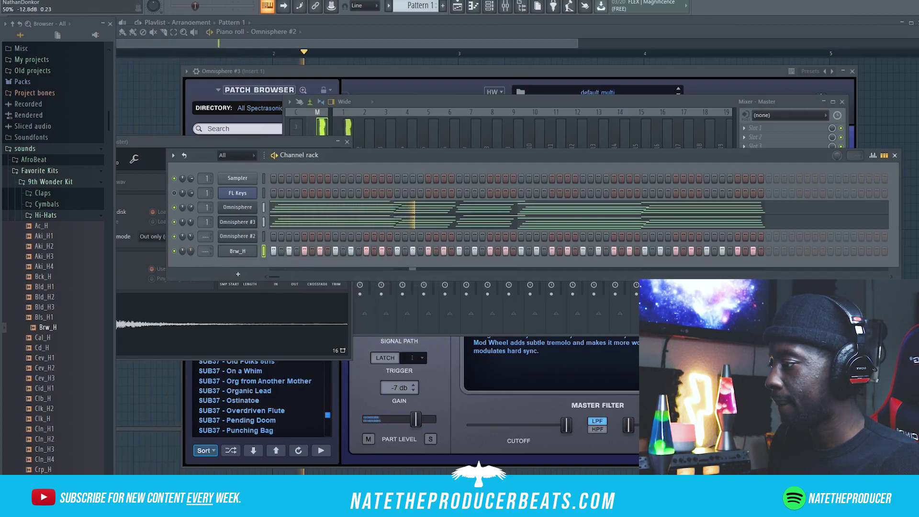
- Enlarge the velocity lane in the Brw_H piano roll and vary the velocities of the hi-hat notes across bars 1 to 3
right_click(249, 251)
click(278, 251)
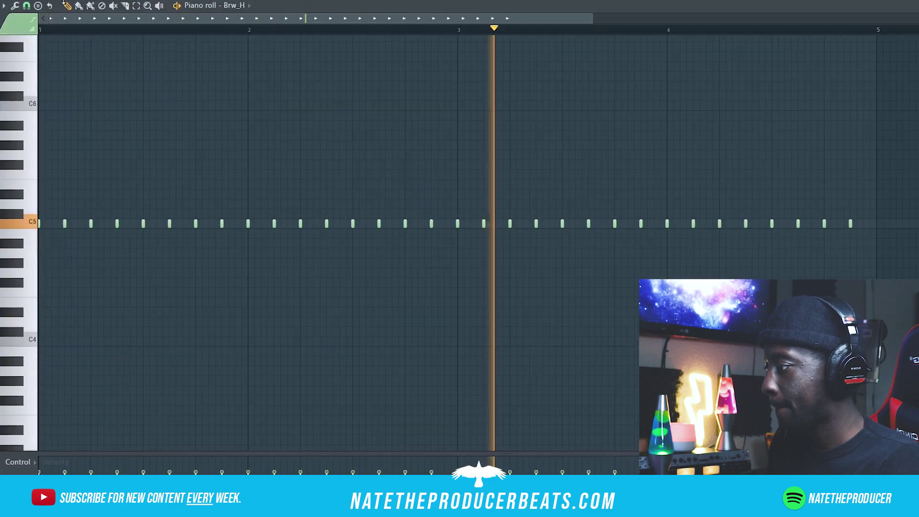
drag(159, 452, 162, 310)
click(64, 397)
click(91, 376)
click(117, 390)
click(143, 373)
click(169, 382)
click(222, 375)
click(248, 380)
click(300, 374)
drag(353, 368, 379, 368)
click(431, 388)
click(484, 372)
click(510, 394)
click(536, 371)
drag(562, 387, 588, 369)
drag(410, 375, 607, 365)
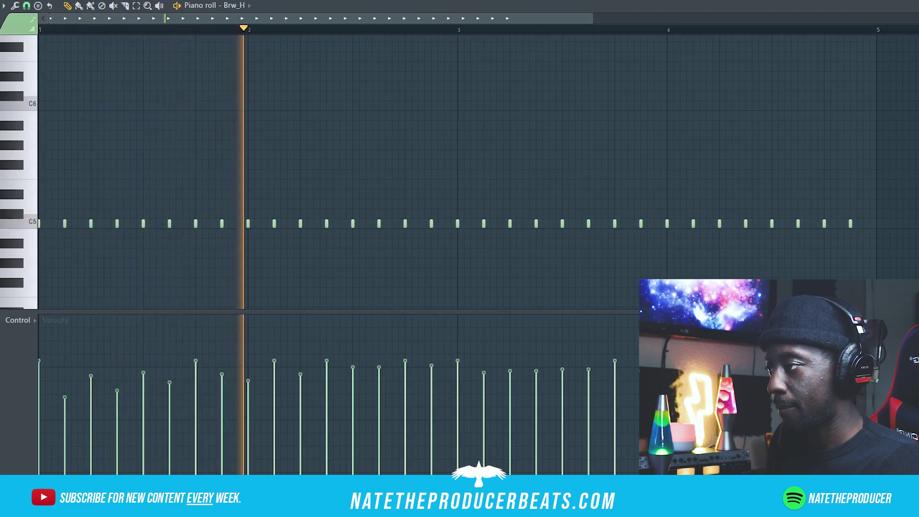
- Set up Fruity Love Philter on mixer Insert 2 for the hi-hat and choose its Simple bandpass preset
key(F9)
key(F6)
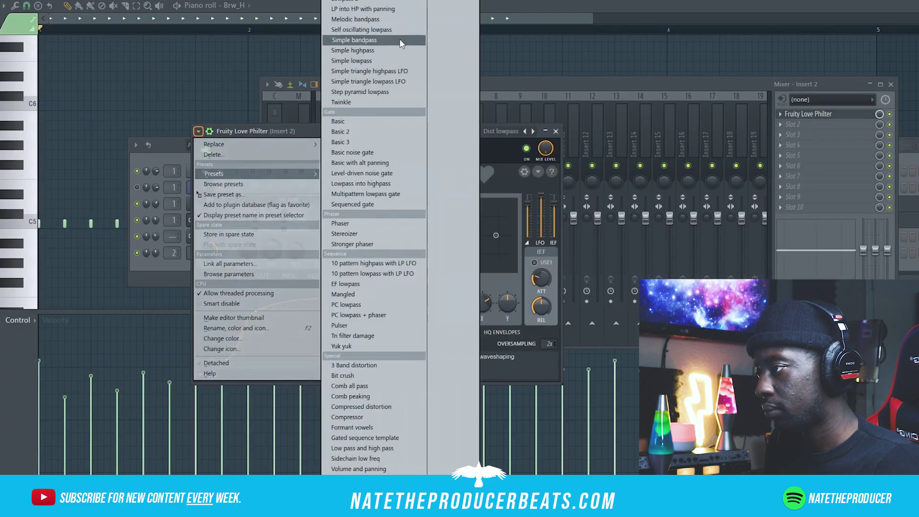
click(400, 38)
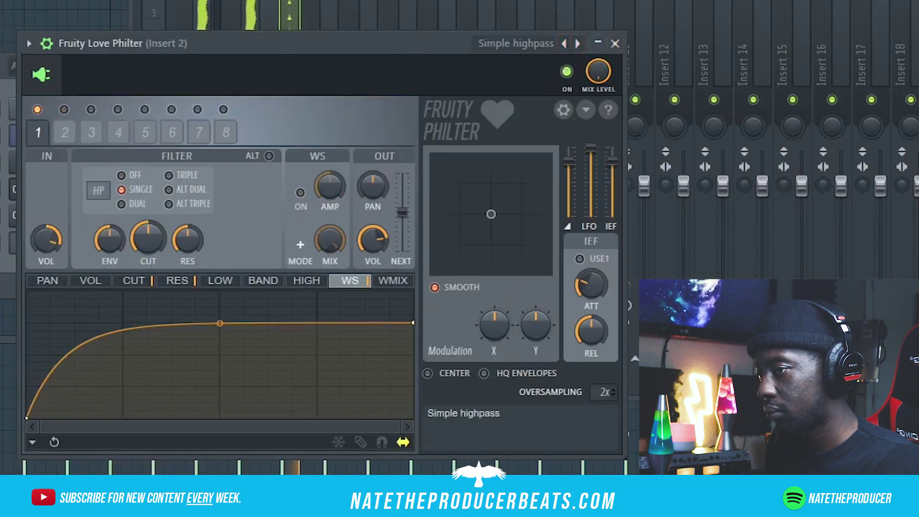
- Audition successive Fruity Love Philter presets on Insert 2 and settle on Step pyramid lowpass
key(F9)
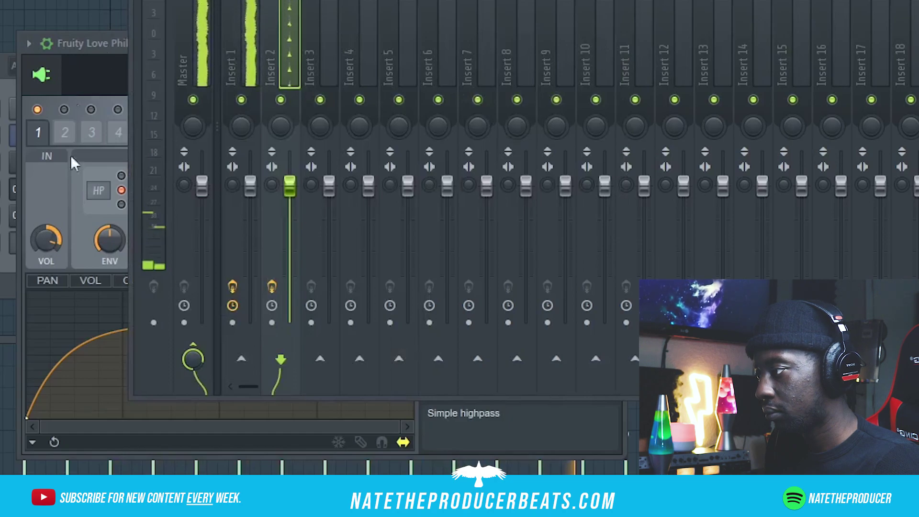
click(98, 42)
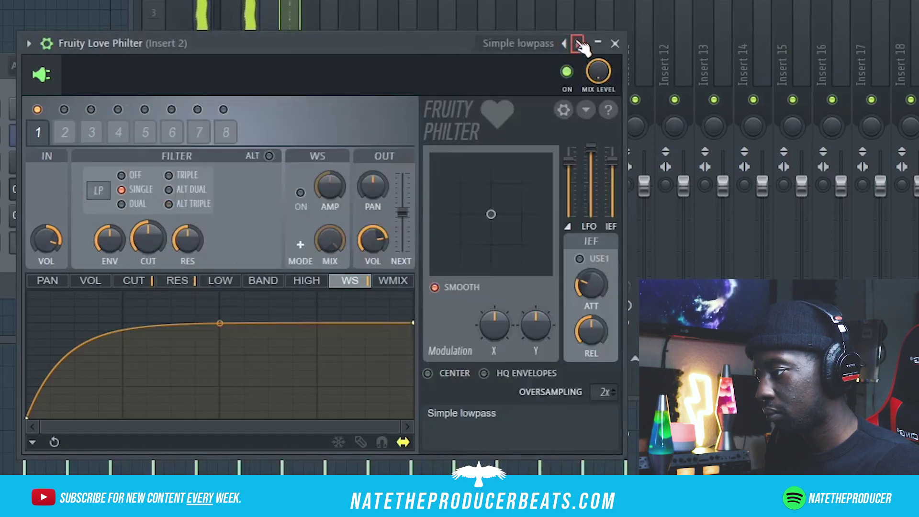
click(579, 44)
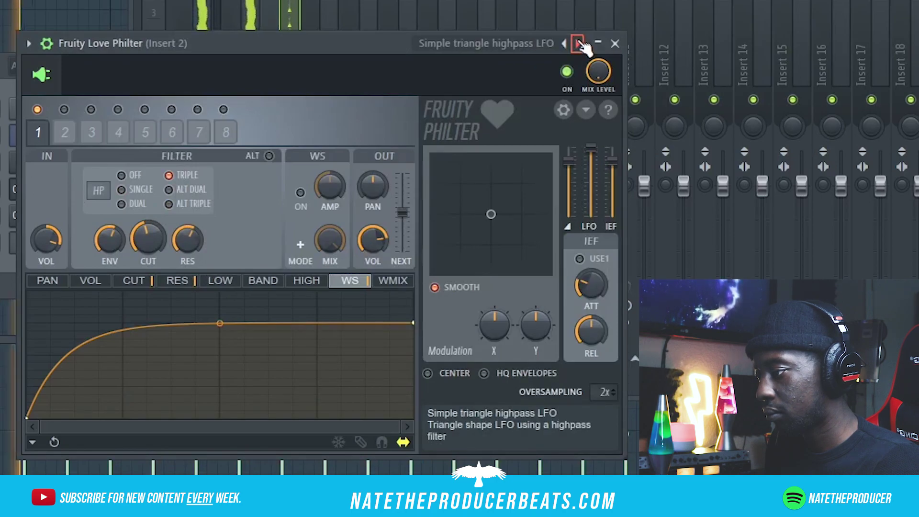
click(579, 43)
click(578, 43)
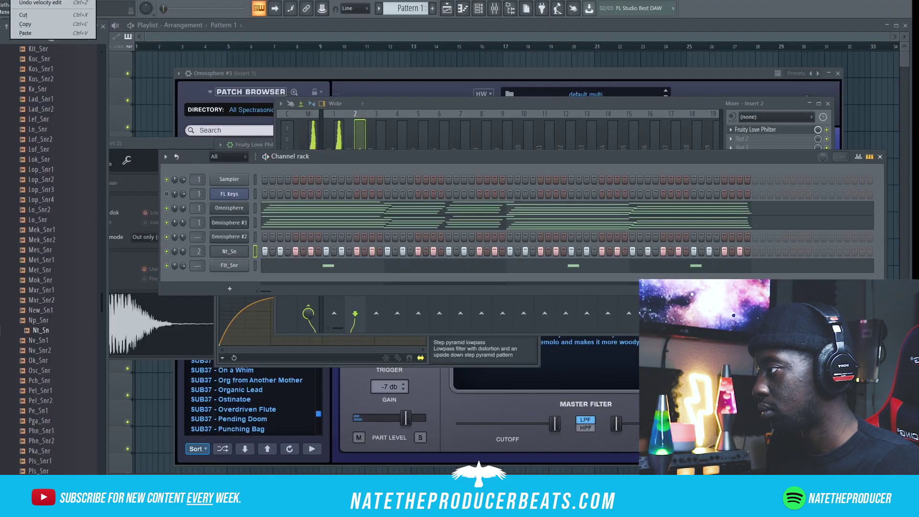
- Replace the Fit_Snr channel's sample with the Nt_Sn snare and return to the start of the Snares folder
drag(41, 331, 144, 325)
scroll(62, 349, up, 15)
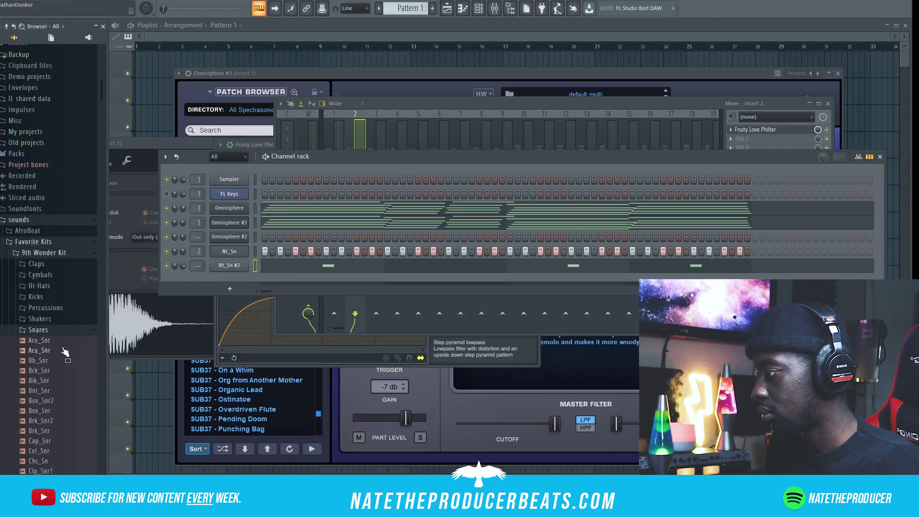
- Replace the hi-hat pattern channel's Nt_Sn sample with the Aki_H4 hi-hat from the 9th Wonder Kit
click(56, 287)
click(61, 256)
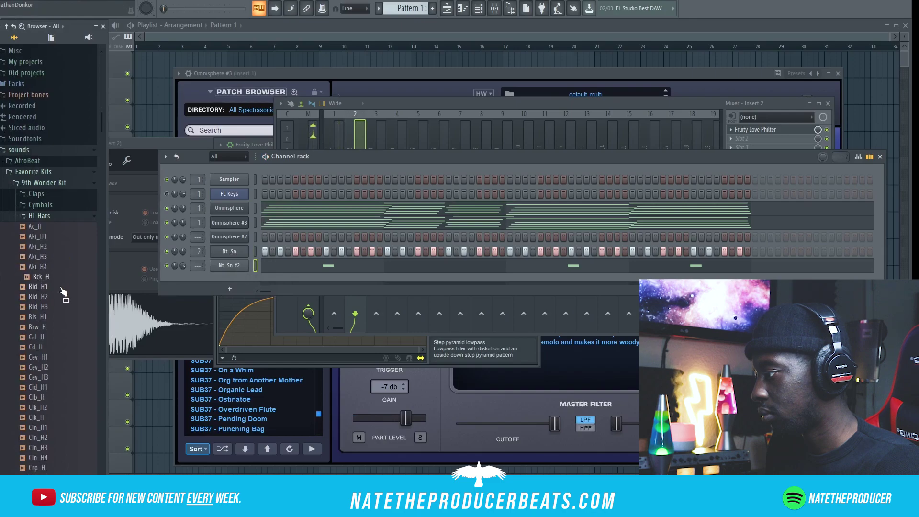
drag(66, 274, 232, 257)
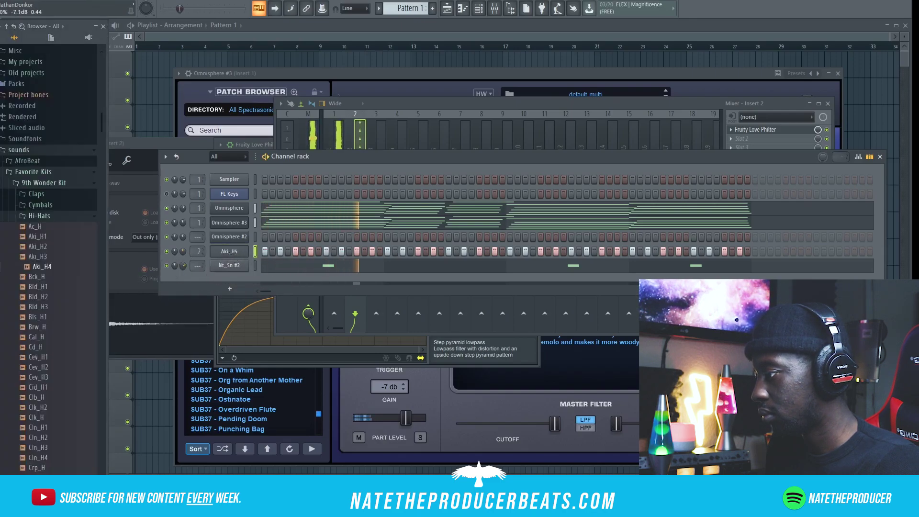
- Open the piano roll of the Bnk_K kick channel and enlarge its velocity lane
right_click(229, 267)
click(268, 266)
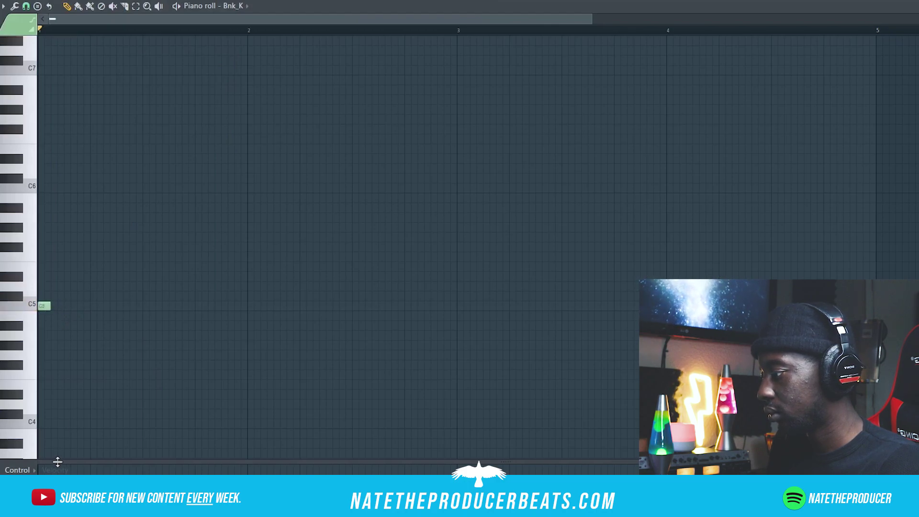
drag(58, 461, 58, 385)
key(space)
key(space)
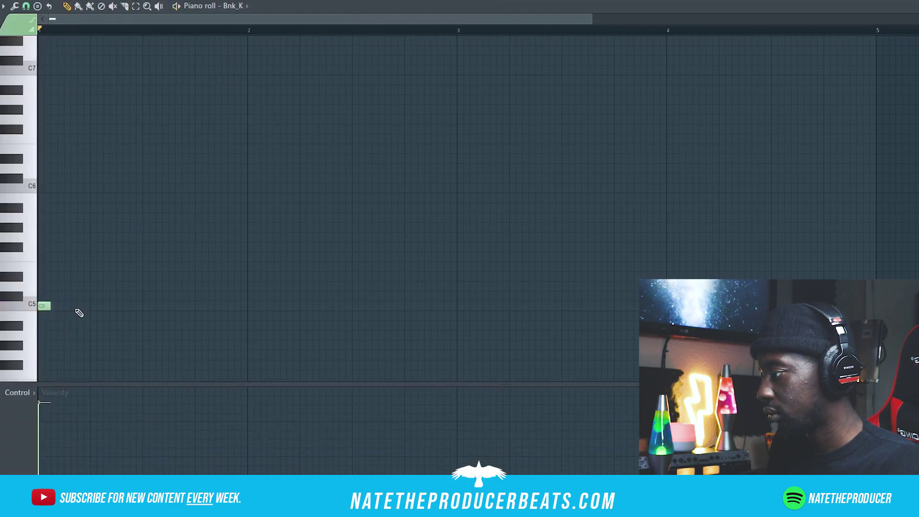
- Place C5 kick notes so that bars 1, 2 and 3 each begin with a closely spaced pair
key(space)
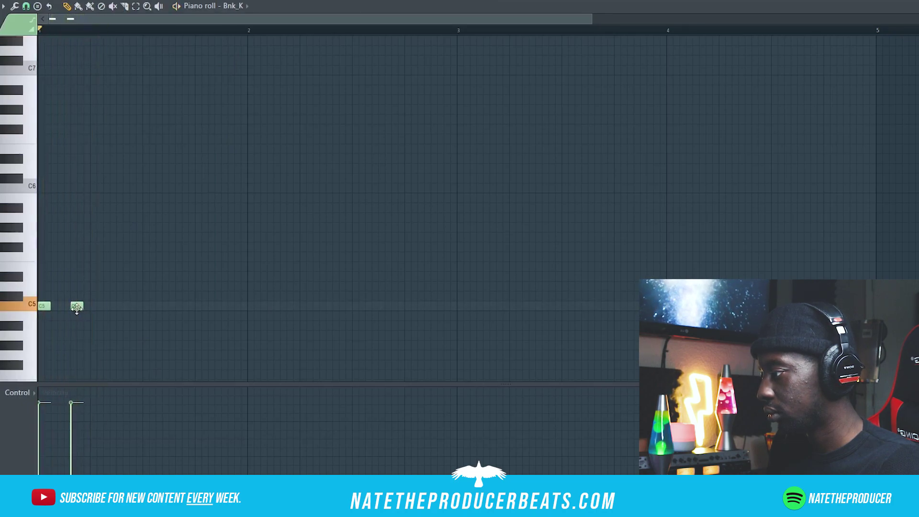
click(244, 306)
click(270, 306)
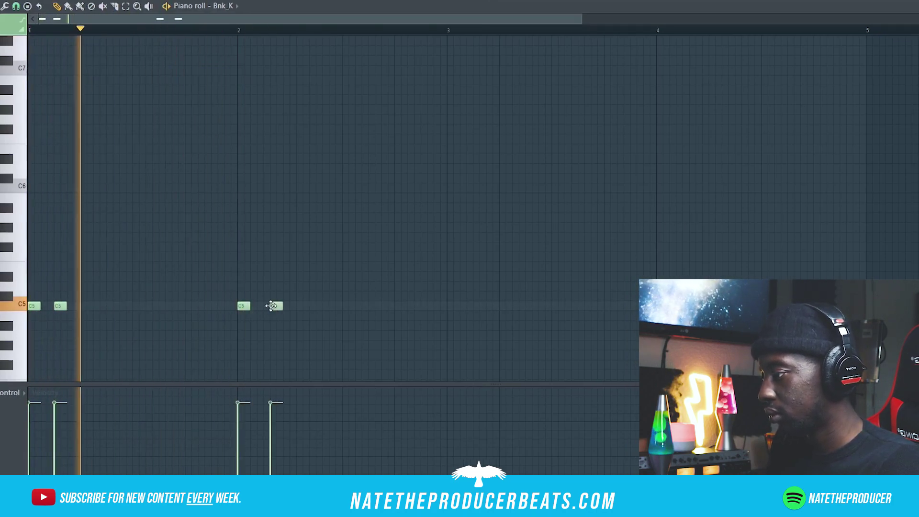
click(453, 306)
click(478, 306)
- Add a pair of C5 kick notes at the start of bar 4, and delete the second kick in bars 2 and 4
key(F6)
key(F6)
scroll(96, 303, down, 3)
click(666, 217)
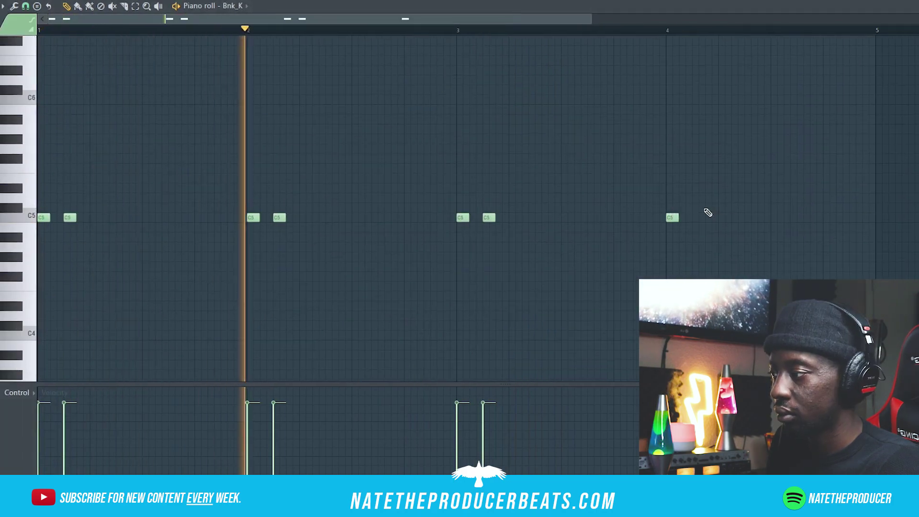
click(697, 218)
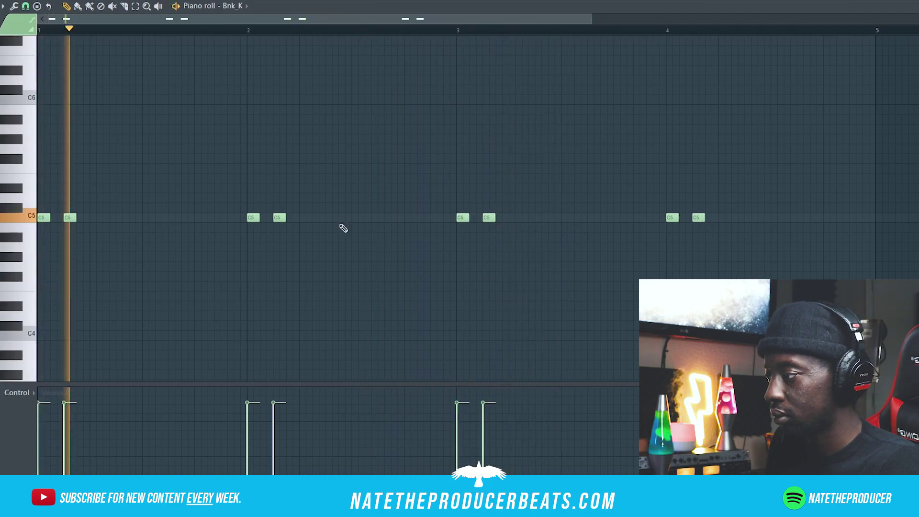
right_click(278, 218)
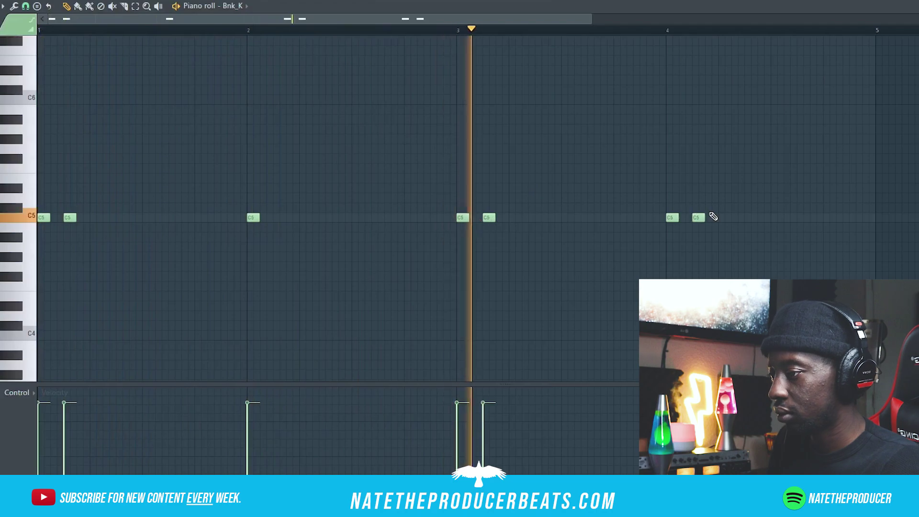
right_click(699, 218)
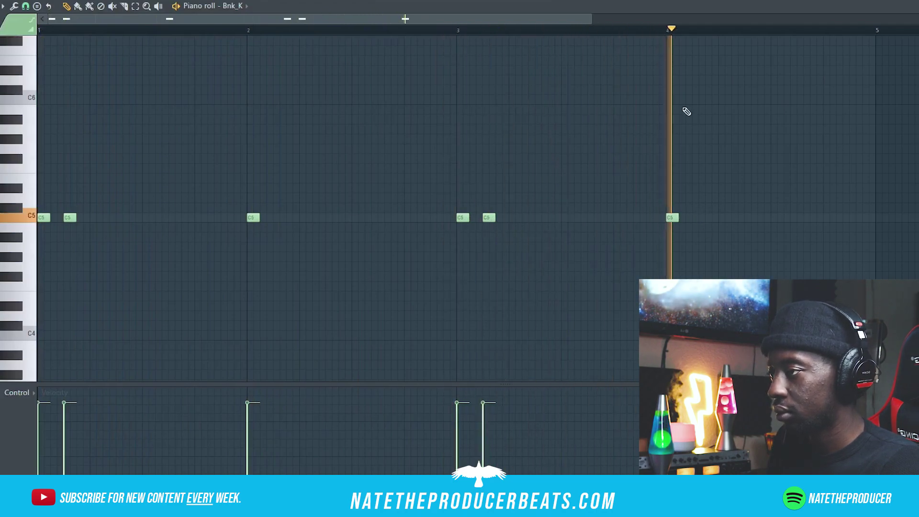
- Load the Wan_Ohh open hi-hat from the kit's cymbals into a new channel and open its piano roll
key(alt+F8)
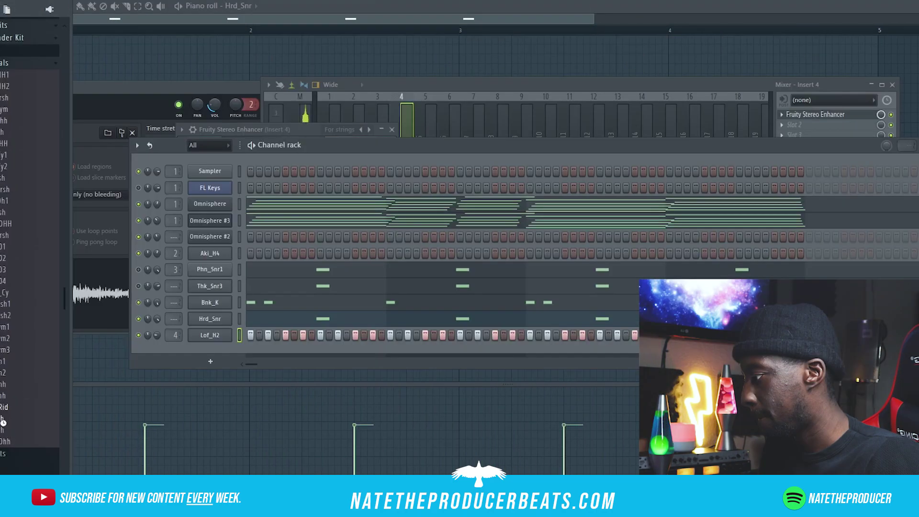
right_click(12, 445)
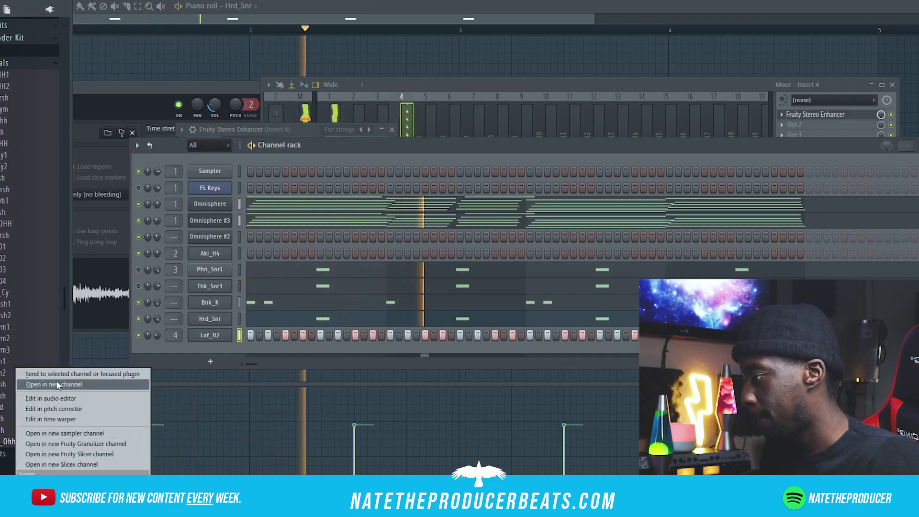
click(56, 383)
click(157, 351)
right_click(210, 351)
click(268, 355)
key(space)
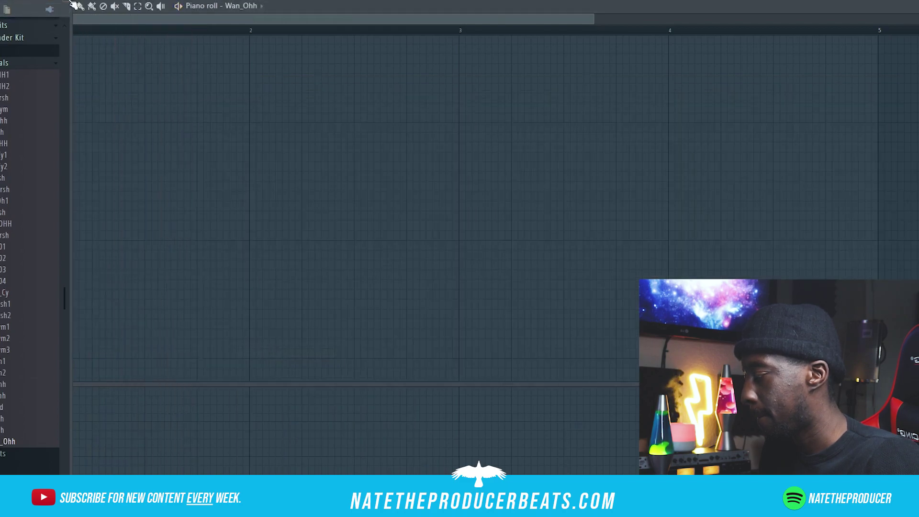
key(space)
- Place C5 open hi-hat notes on beat 4 of bars 1 and 3, and collapse the velocity lane
drag(178, 234, 196, 234)
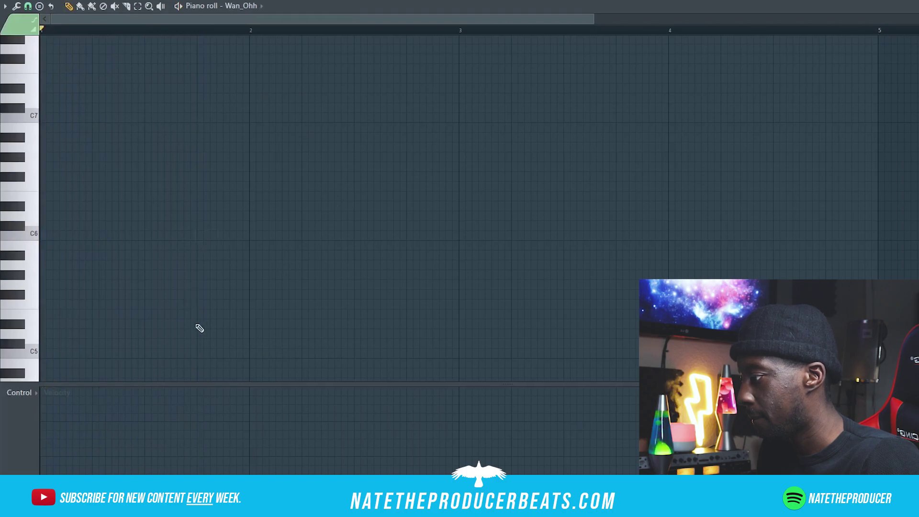
drag(213, 383, 215, 474)
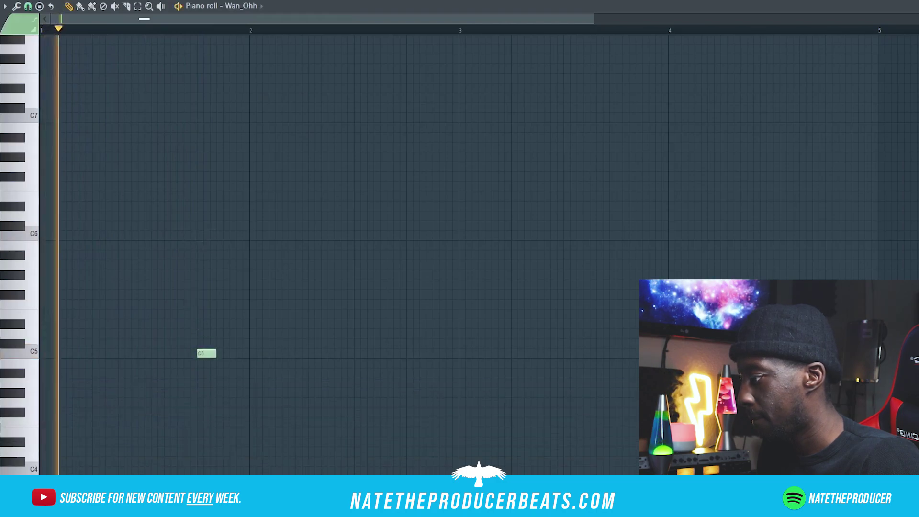
scroll(249, 393, down, 3)
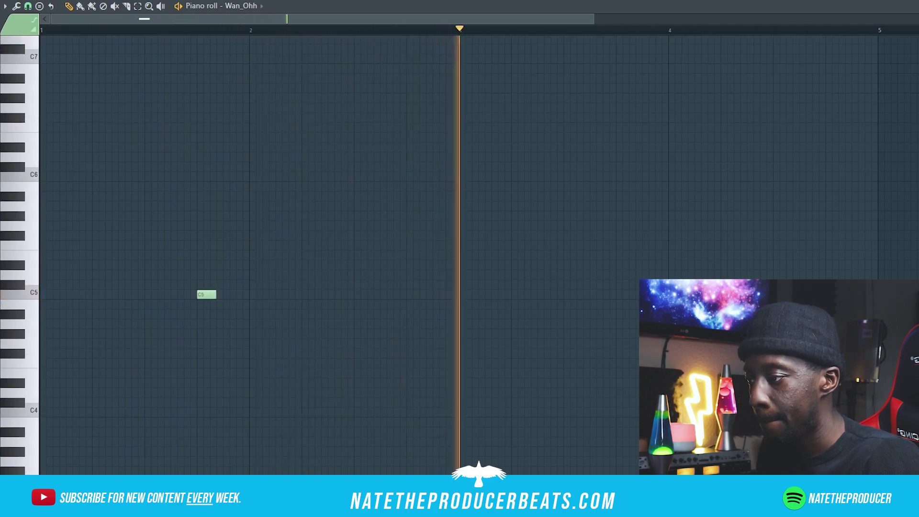
click(622, 295)
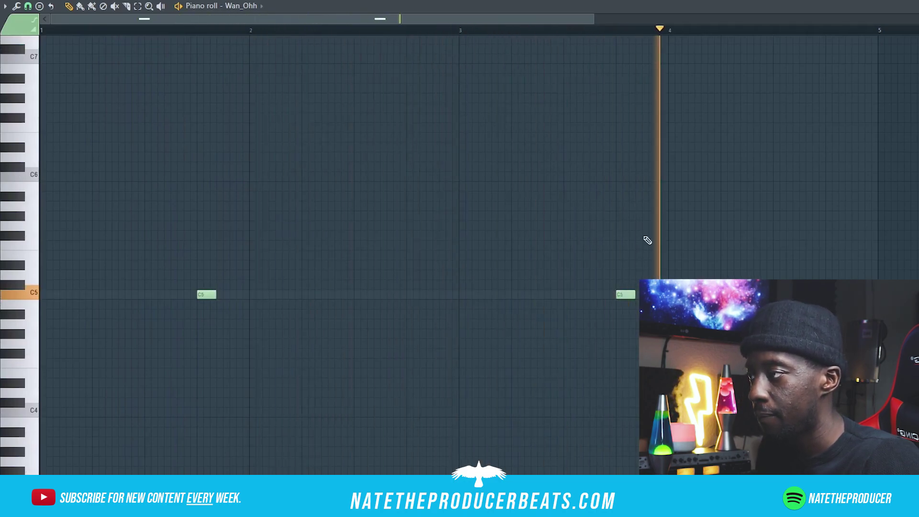
- Transpose the Hrd_Snr snare notes down to F#4 in the piano roll
key(F6)
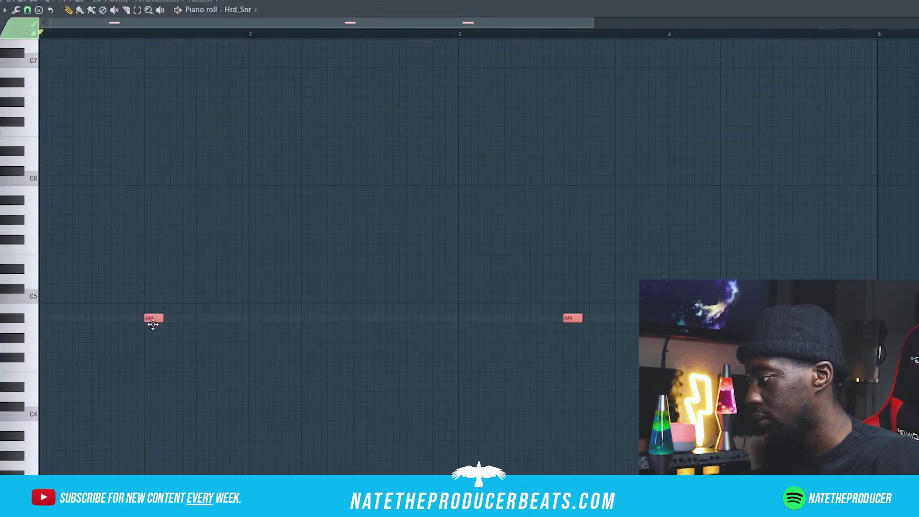
drag(152, 326, 154, 349)
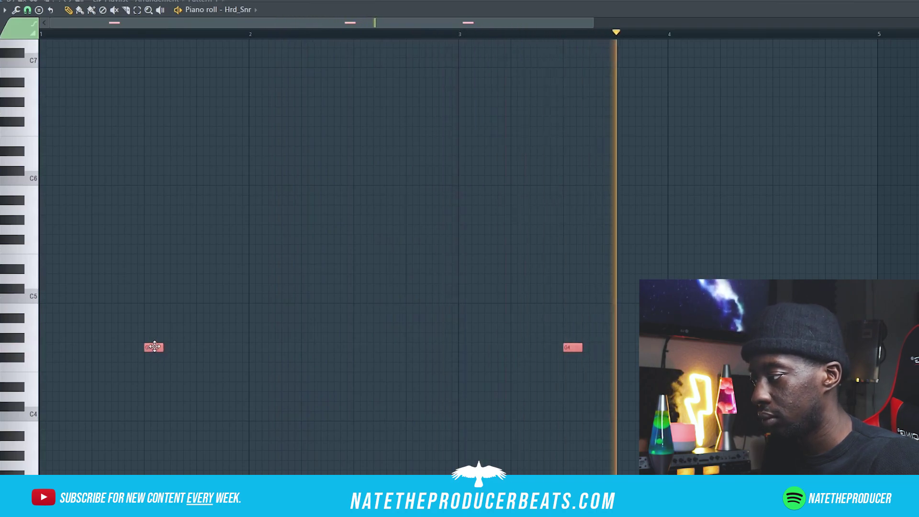
drag(154, 346, 155, 357)
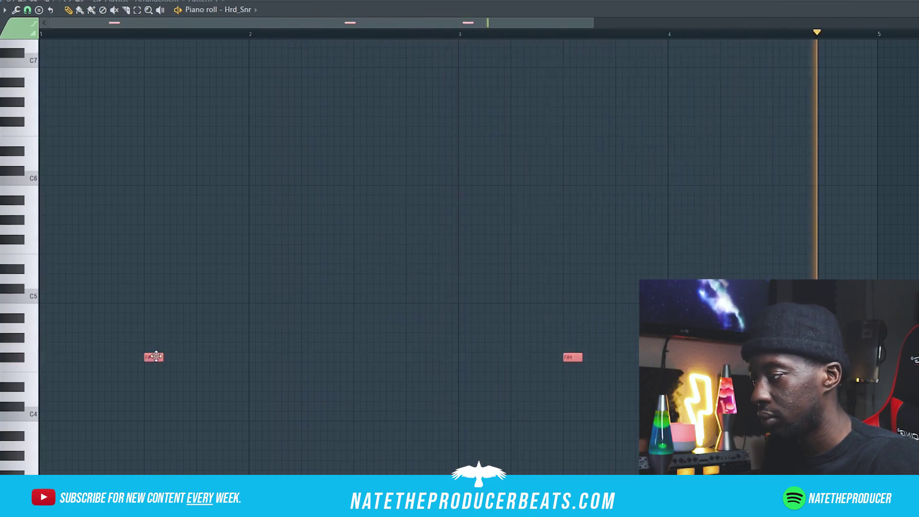
- Add the Ample Bass P Lite II VST generator in a new channel and audition notes on its keyboard
key(alt+F8)
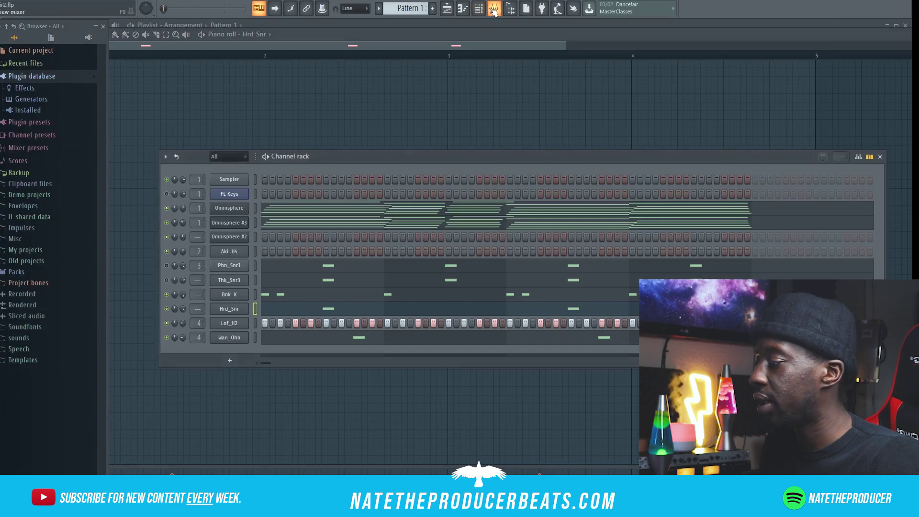
drag(414, 153, 391, 135)
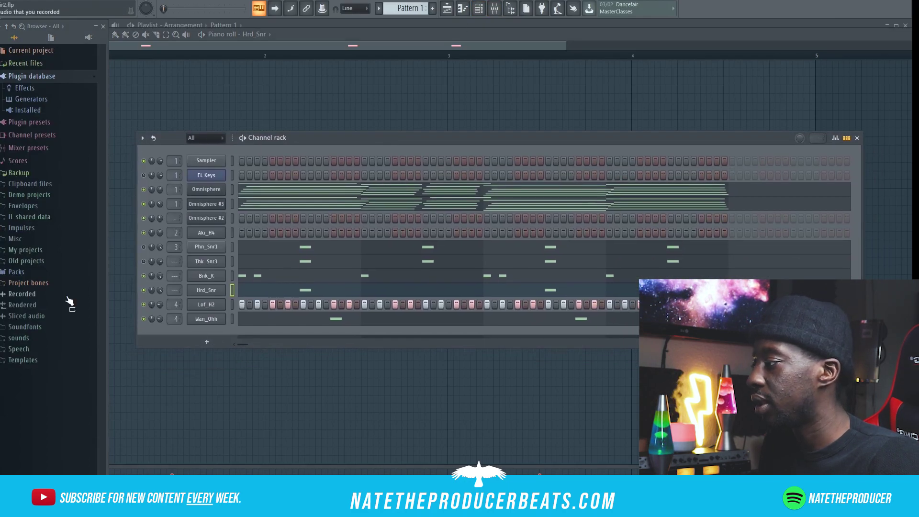
click(29, 110)
click(53, 132)
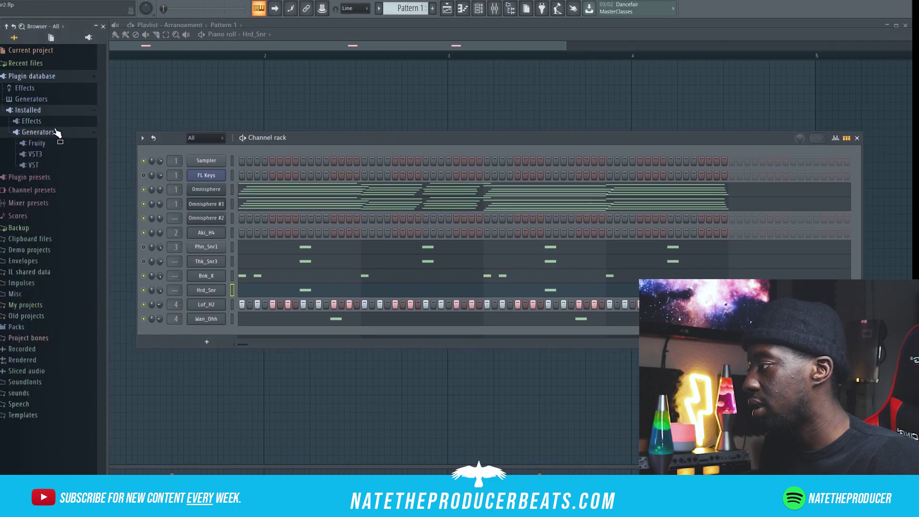
click(67, 166)
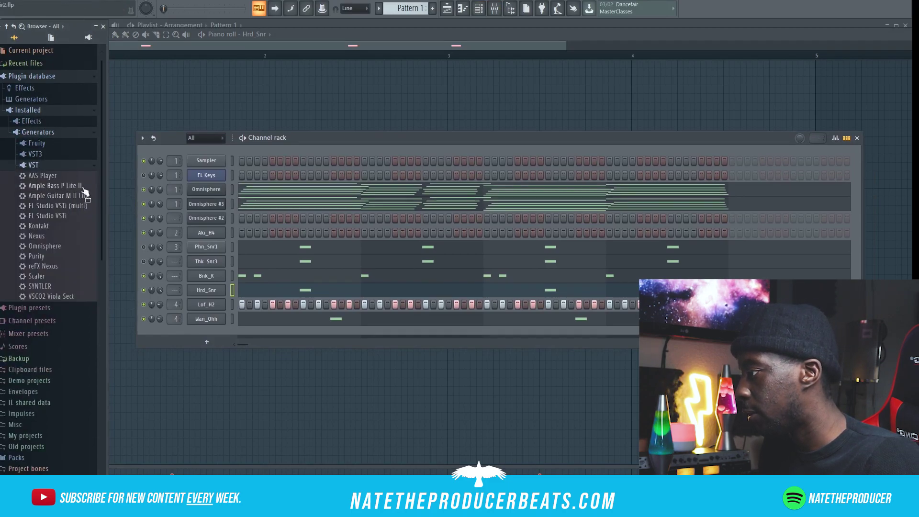
right_click(76, 187)
click(114, 195)
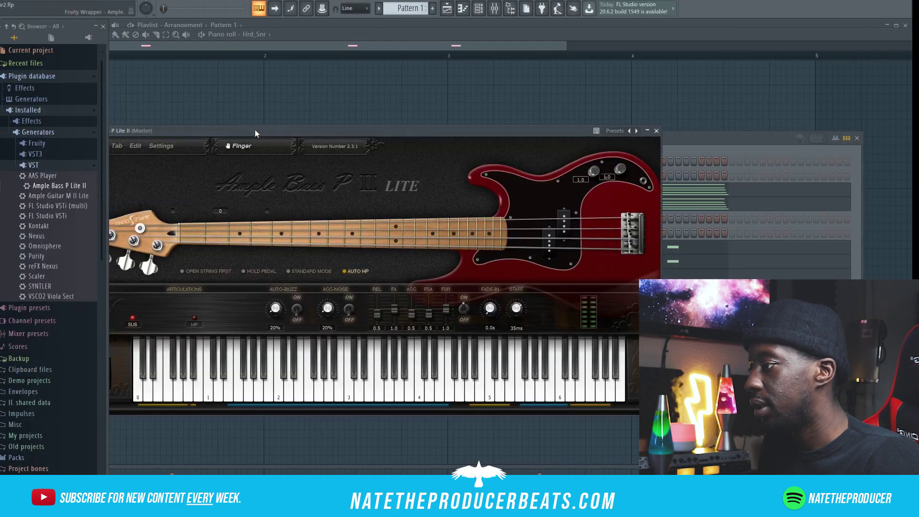
drag(254, 133, 369, 107)
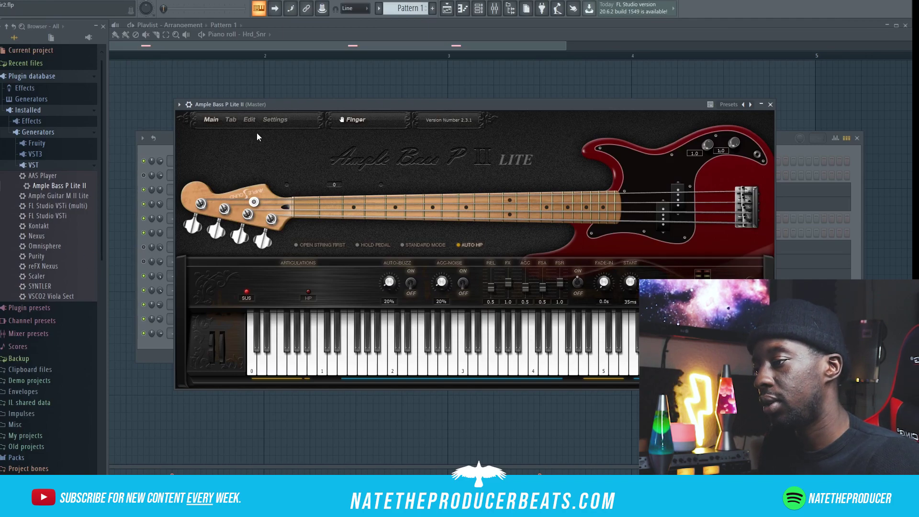
click(355, 366)
click(344, 367)
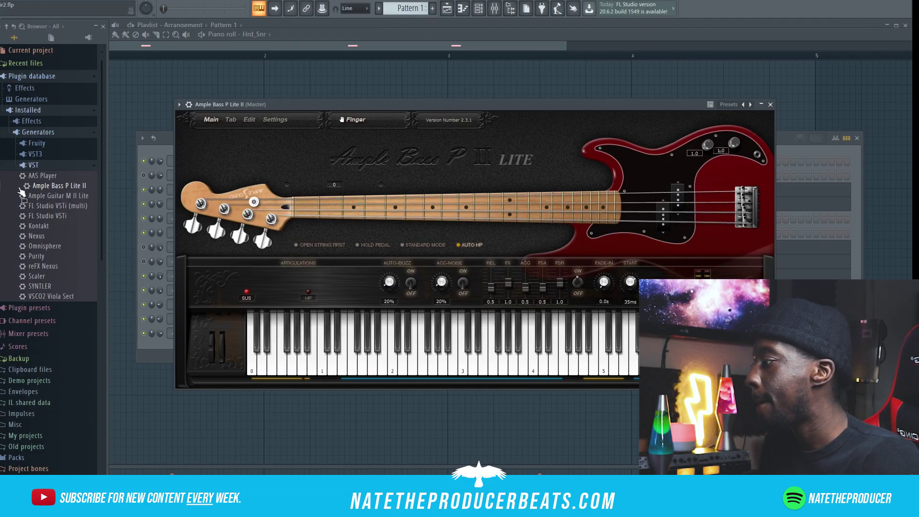
- Load the Guitar Amp 2.0 FE VST effect into the first slot of the Master mixer track
click(44, 165)
click(50, 122)
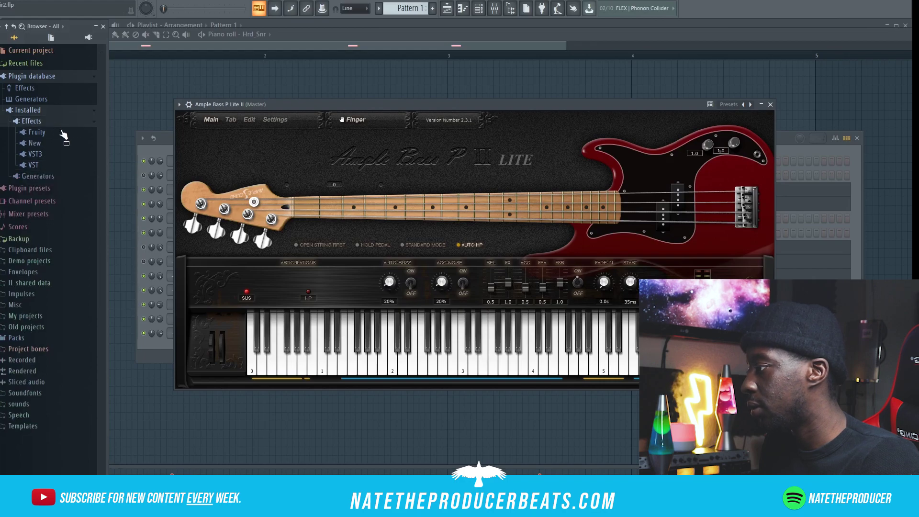
click(70, 154)
click(75, 185)
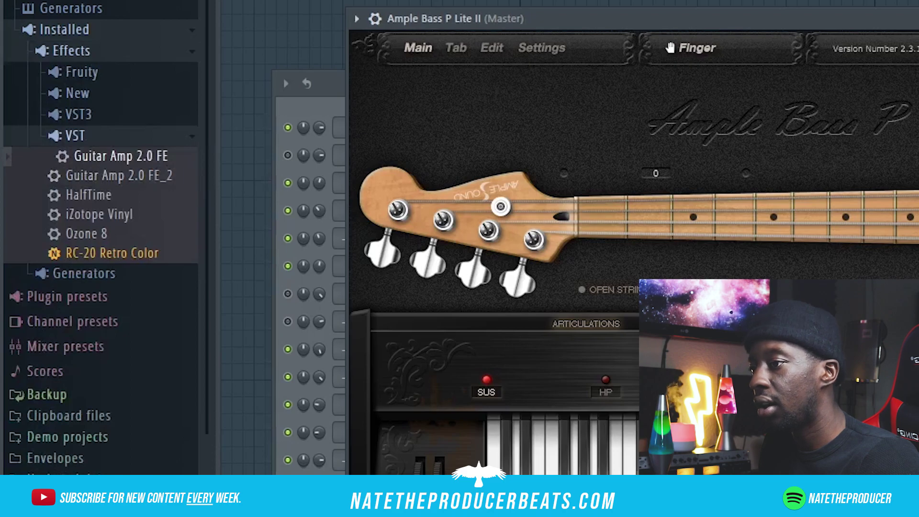
key(F6)
click(511, 8)
click(496, 9)
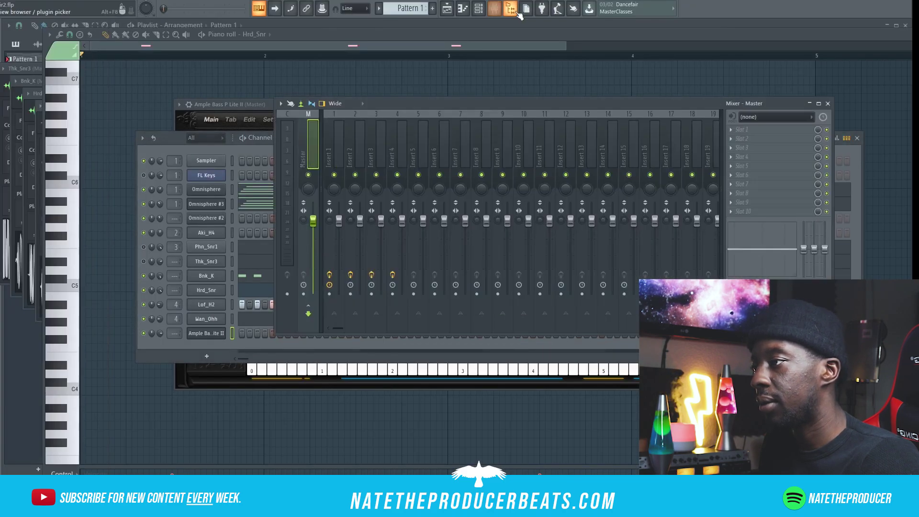
click(517, 13)
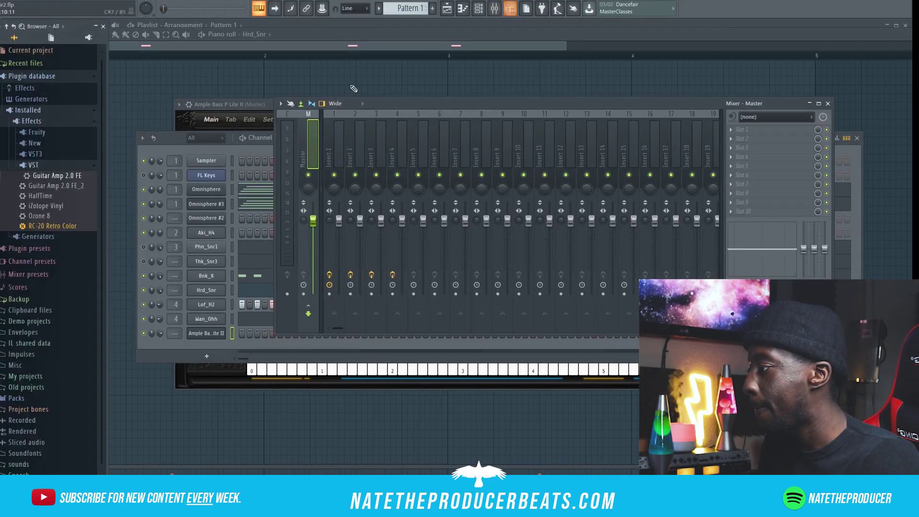
drag(47, 179, 766, 134)
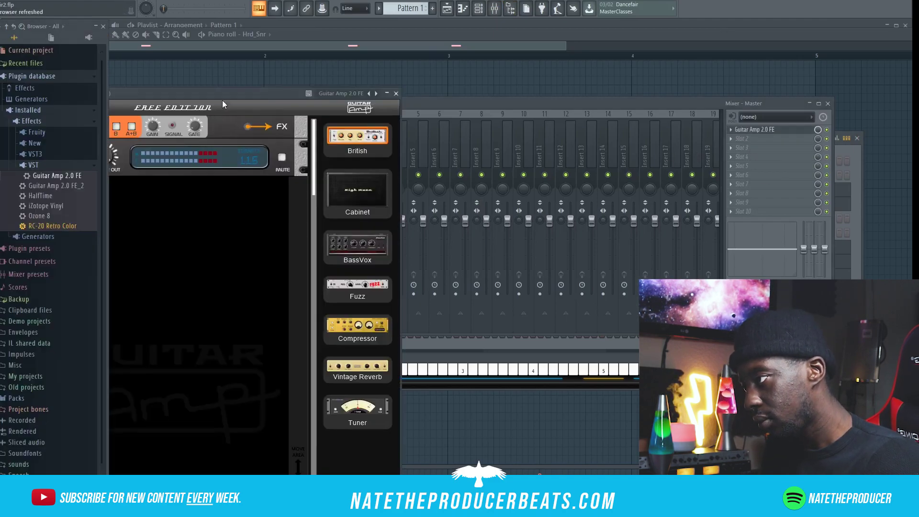
- Add the BassVox amp to the Guitar Amp 2.0 FE rack on Insert 5
drag(222, 100, 453, 61)
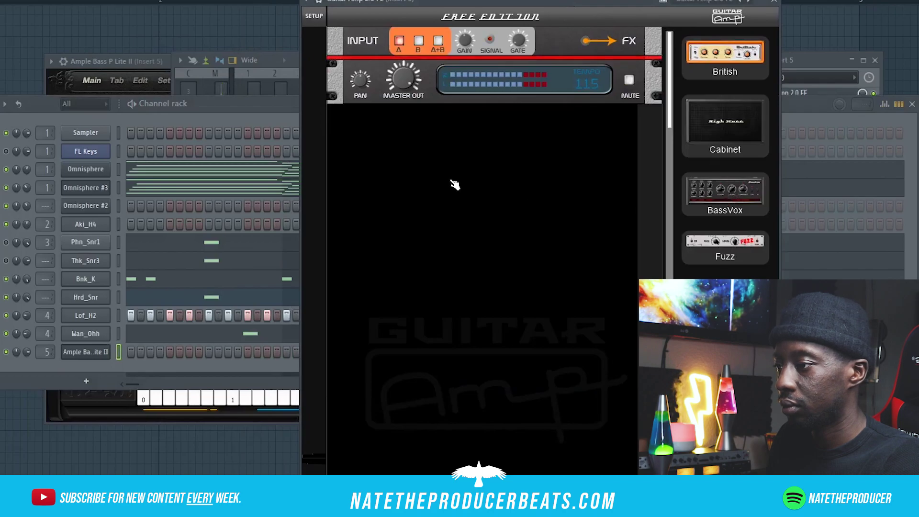
drag(452, 180, 452, 180)
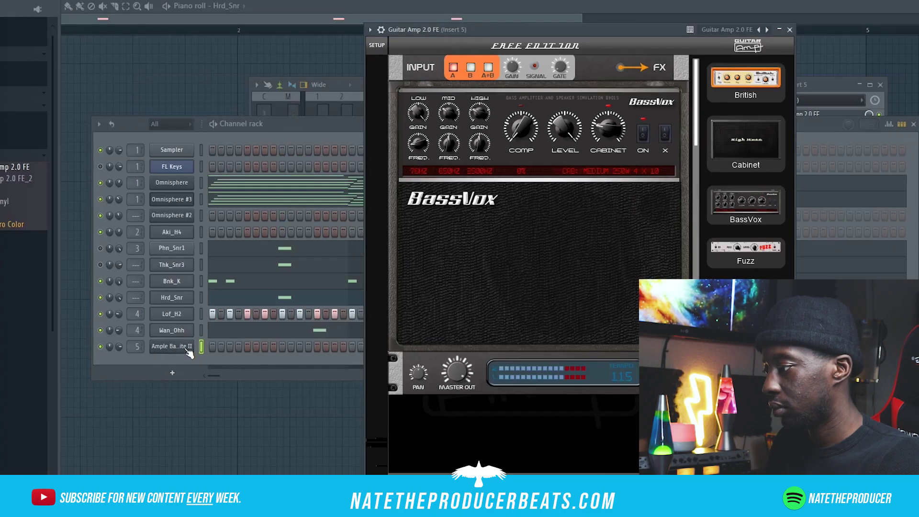
- Draw Ample Bass one-beat notes in the piano roll: D4 at bar 1, D5 midway through it, C#4 at bar 2, B3 at bar 3
click(98, 354)
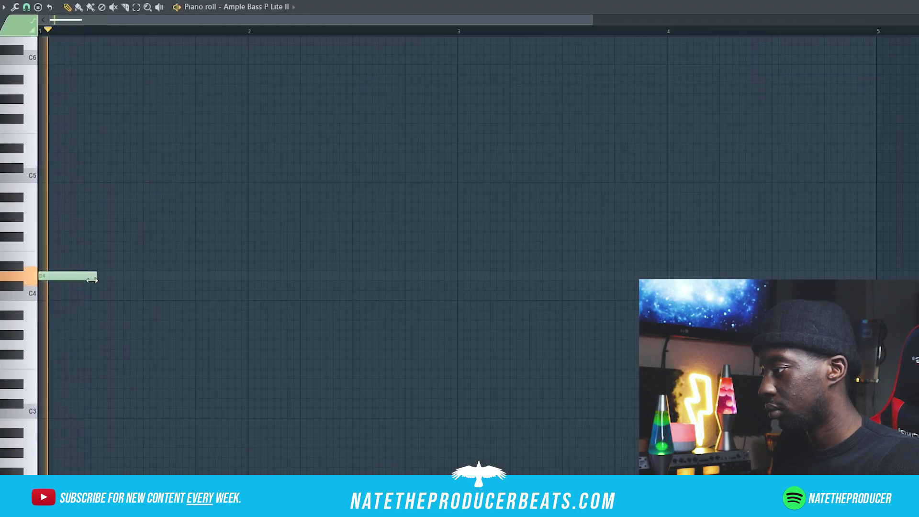
drag(91, 280, 90, 280)
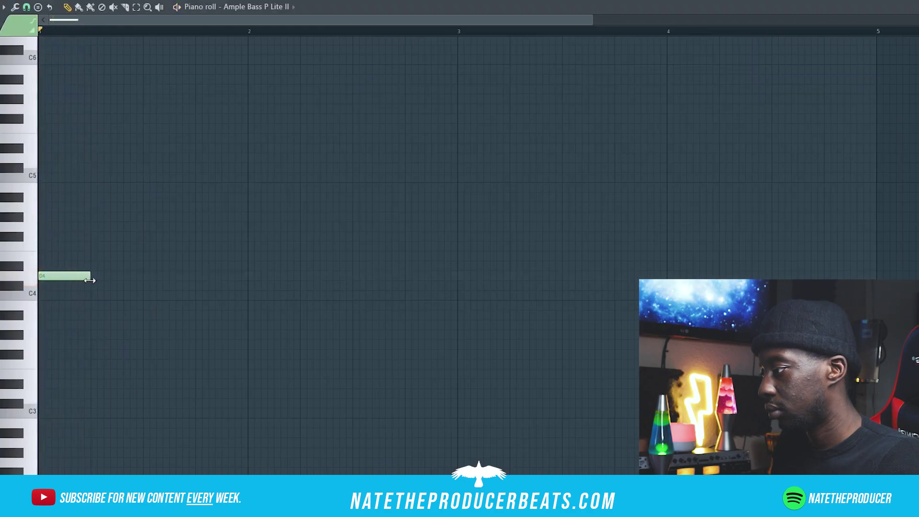
drag(254, 272, 254, 282)
drag(457, 292, 457, 301)
click(140, 154)
key(space)
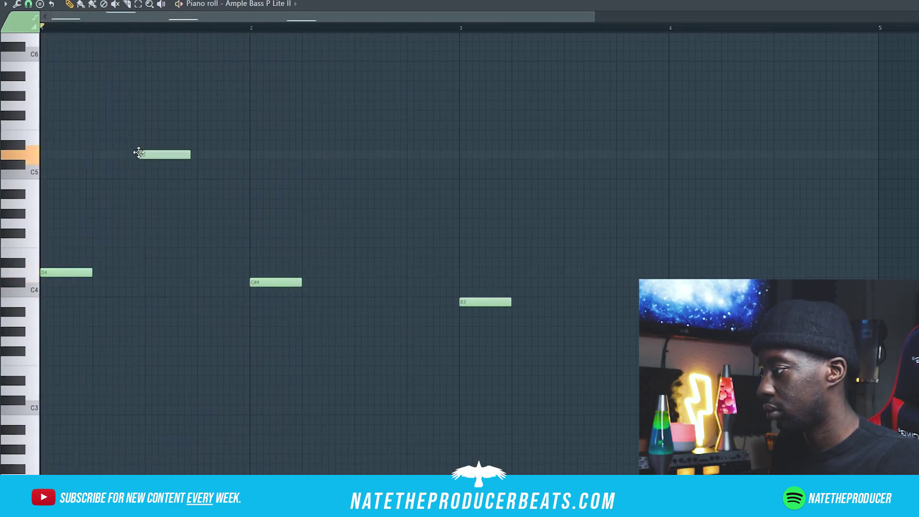
- Lower the two bar 1 bass notes an octave to D3 and D4, shortening the second, and delete the bar 2 note
right_click(149, 265)
scroll(149, 264, down, 4)
drag(57, 155, 29, 273)
scroll(96, 261, up, 2)
key(space)
key(space)
key(space)
drag(142, 213, 177, 214)
right_click(282, 223)
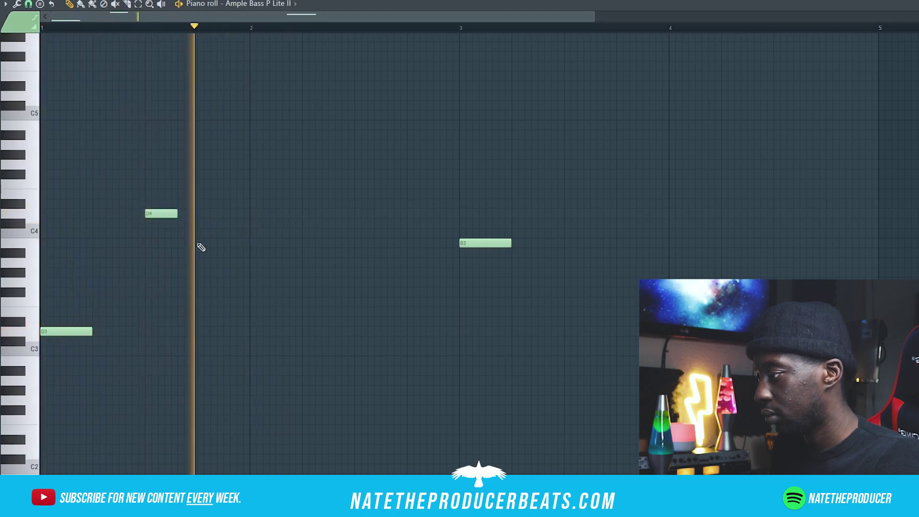
- Try an A#3 note late in bar 1, D3 and C#4 at bar 2, and B2 at bar 1
drag(226, 255, 216, 254)
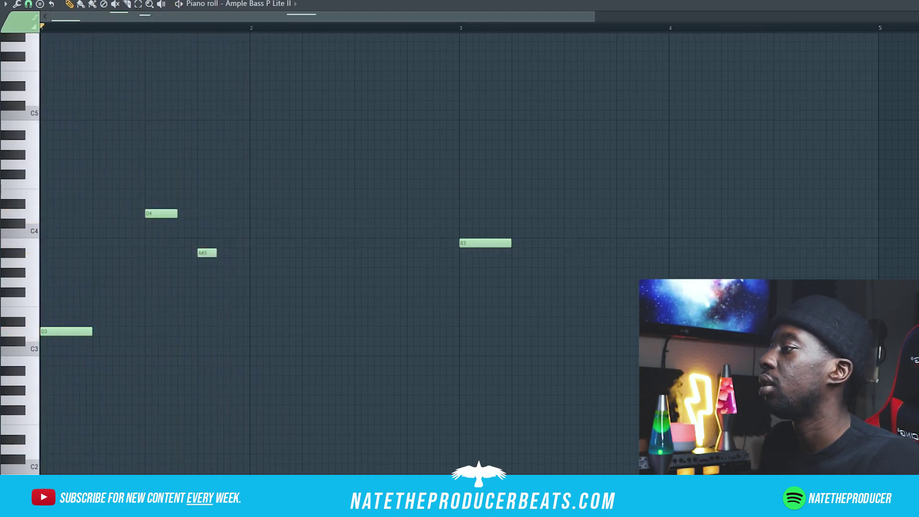
right_click(211, 253)
drag(245, 293, 245, 329)
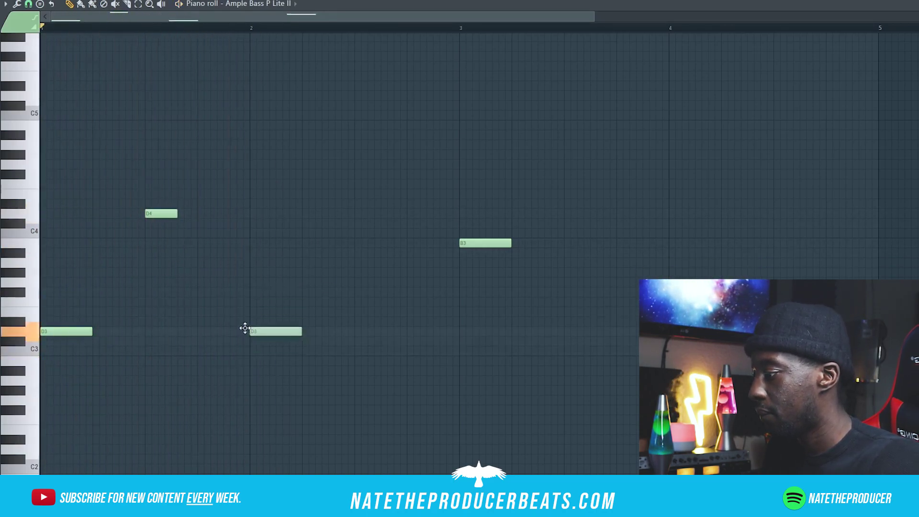
drag(245, 249, 248, 222)
key(space)
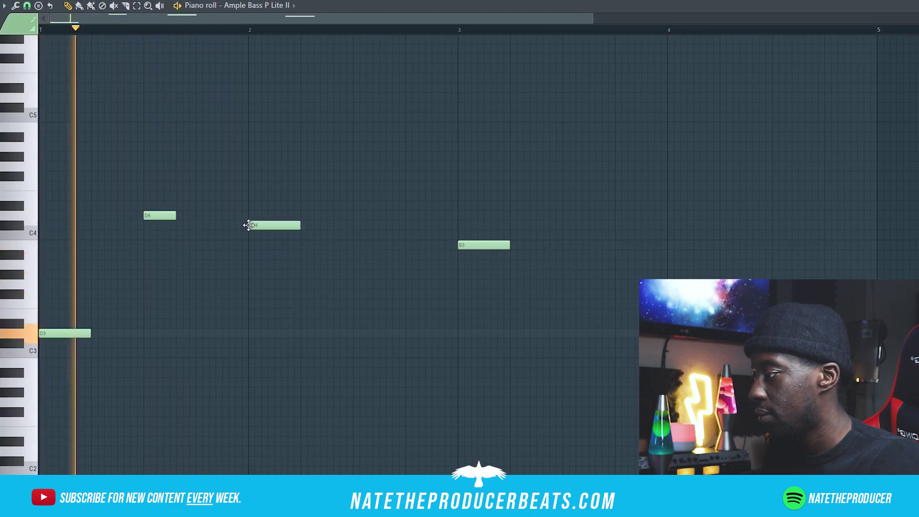
right_click(275, 224)
right_click(278, 227)
key(space)
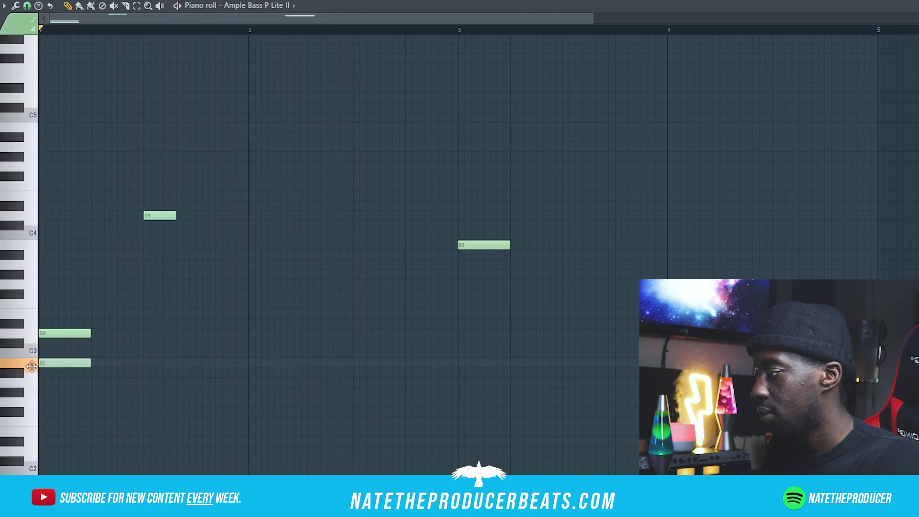
key(space)
key(space)
- Open the Settings page of the Ample Bass P Lite II instrument from the channel rack
key(F6)
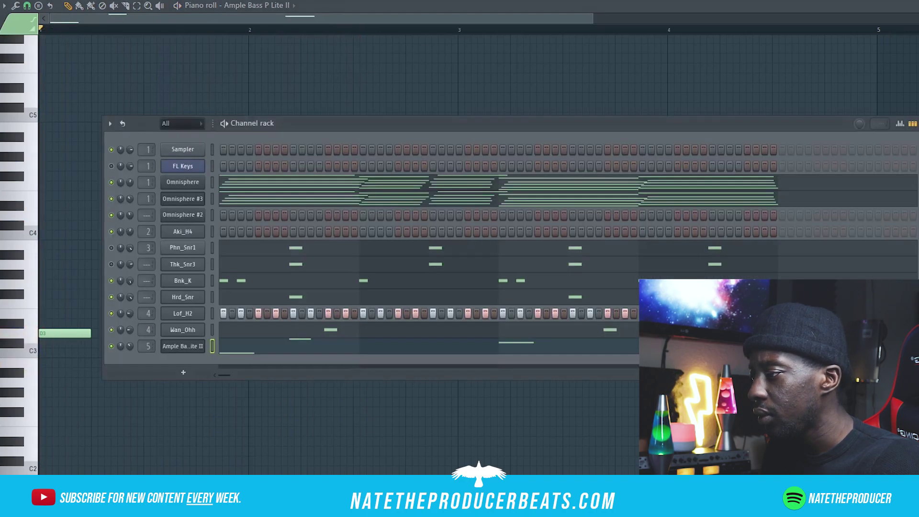
click(174, 347)
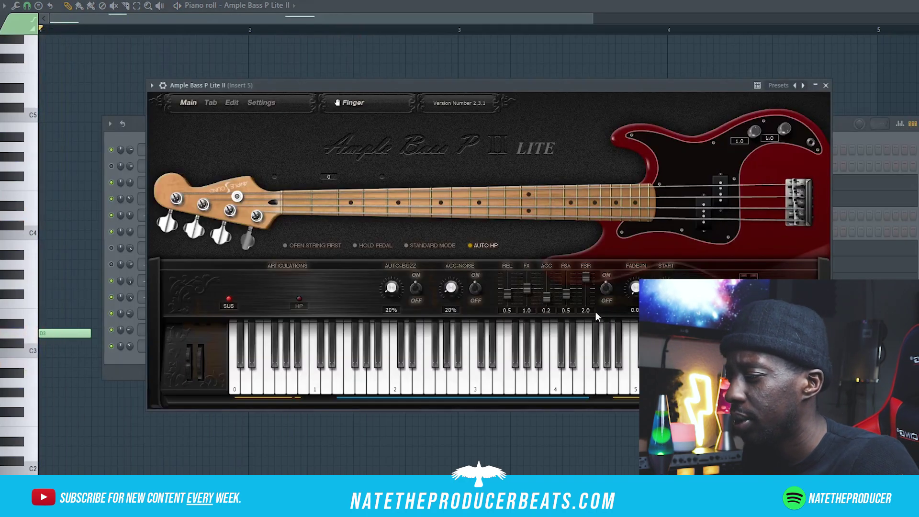
click(262, 104)
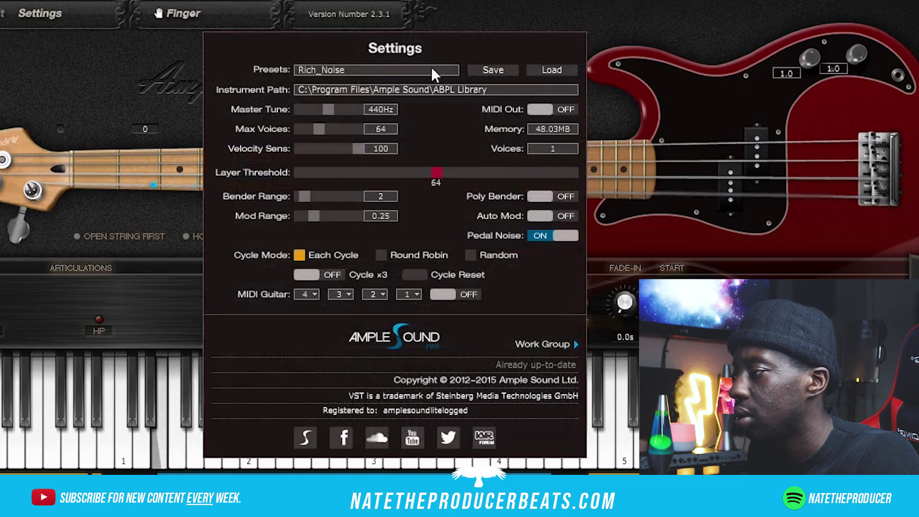
- Load the Vibrate_with_Aftertouch preset into Ample Bass P Lite II
click(551, 70)
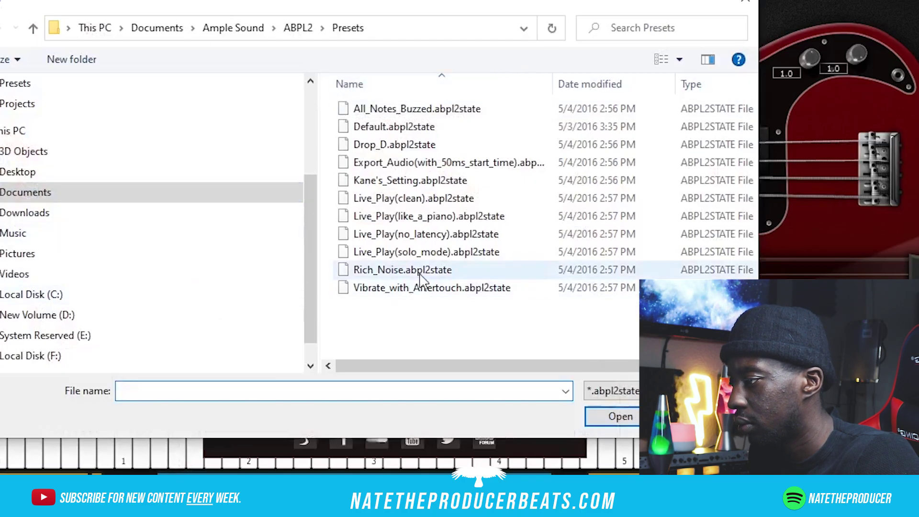
click(414, 289)
double_click(414, 289)
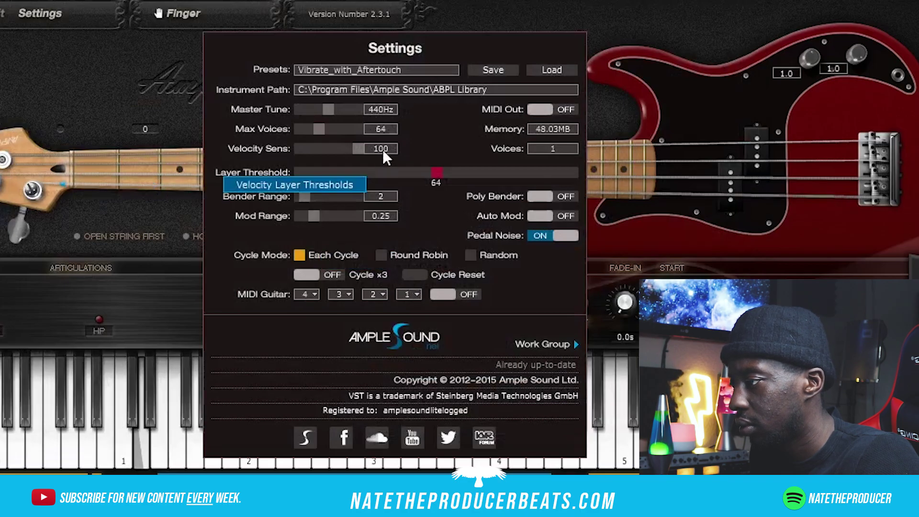
- Load the Kane's_Setting preset into Ample Bass P Lite II
click(543, 71)
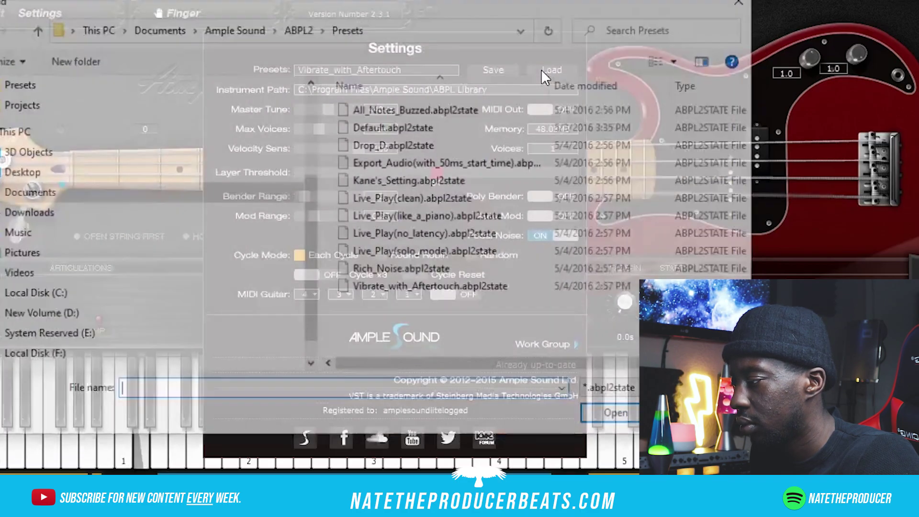
click(417, 186)
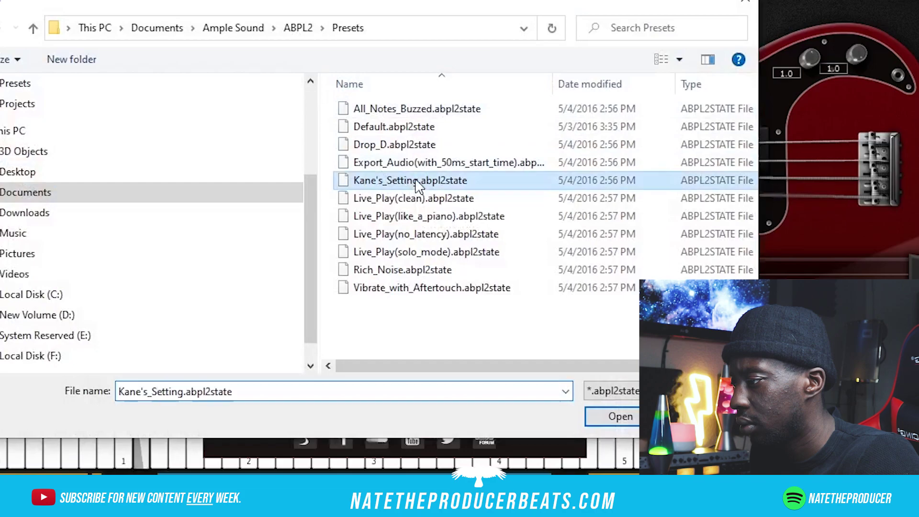
double_click(416, 182)
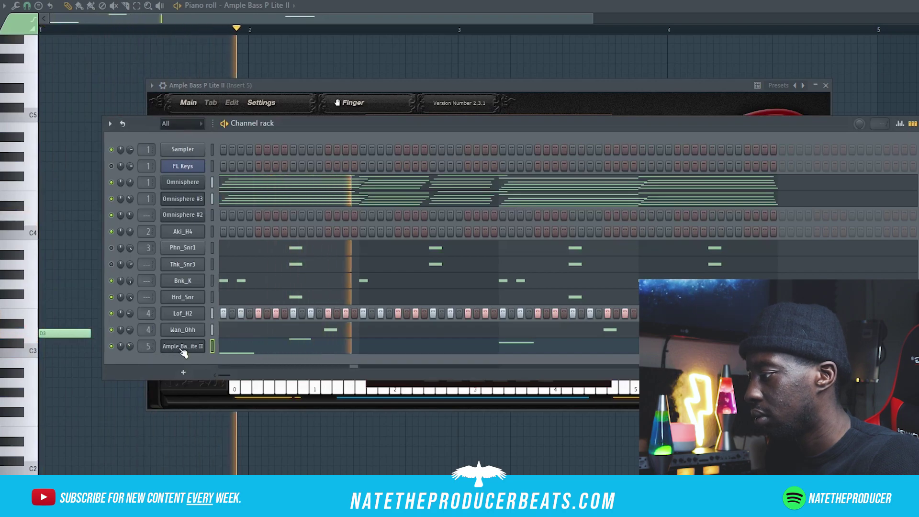
- Reopen the Ample Bass piano roll and shorten the opening D3 note at bar 1
right_click(204, 341)
click(226, 346)
right_click(204, 341)
click(220, 345)
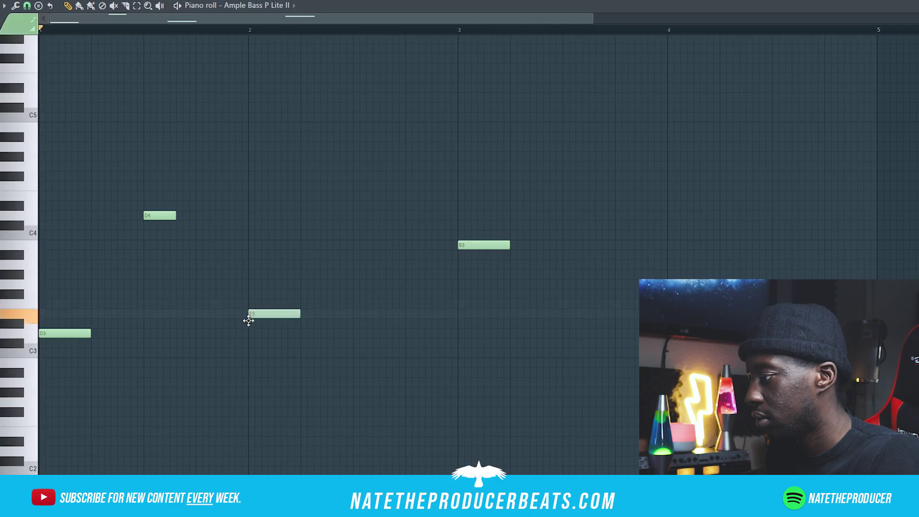
right_click(89, 334)
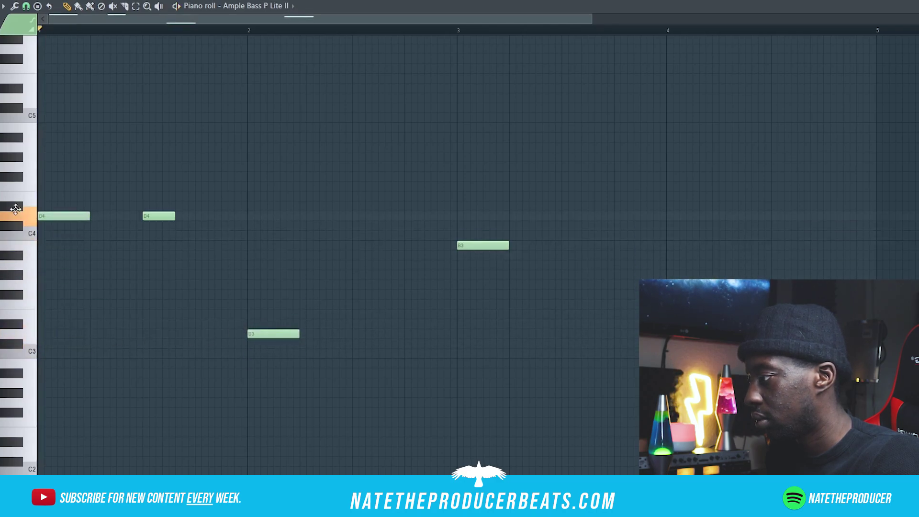
drag(90, 393, 77, 392)
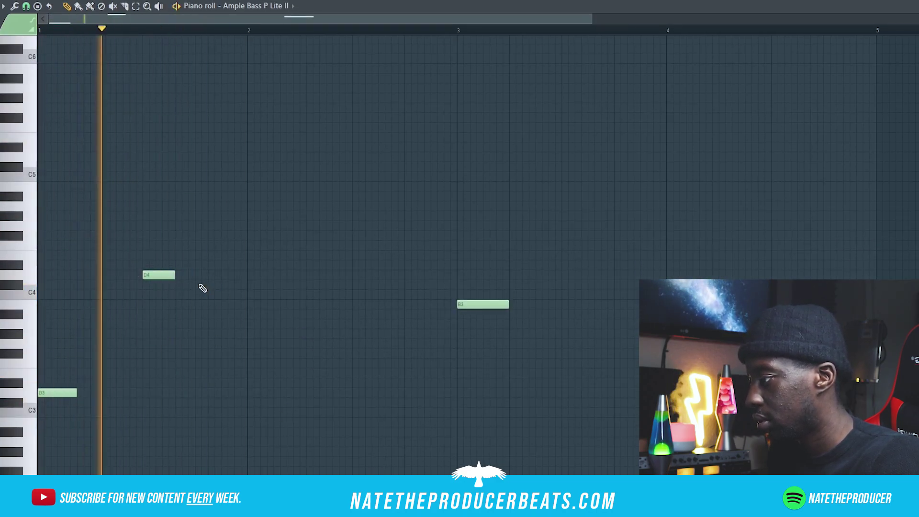
- Add short A3 and B3 notes at the end of bar 1, and fill bar 2 with half-bar C#4 and D4 notes
click(201, 324)
click(225, 305)
click(251, 285)
mouse_move(272, 285)
mouse_down()
mouse_move(400, 289)
mouse_move(352, 285)
mouse_up()
click(354, 244)
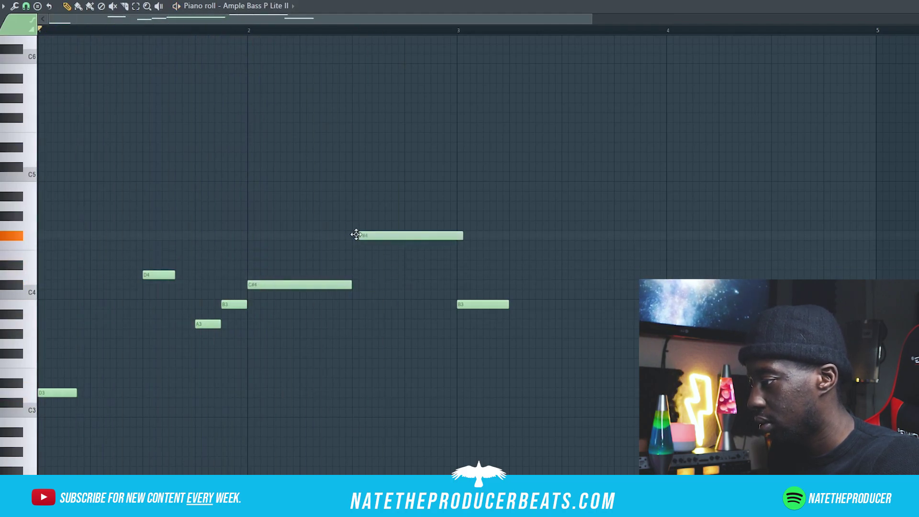
drag(354, 240, 381, 234)
- Add a short B4 note midway through bar 3, C#4 at the start of bar 4, and C#5 midway through bar 4
click(565, 157)
drag(612, 157, 587, 157)
drag(615, 215, 615, 218)
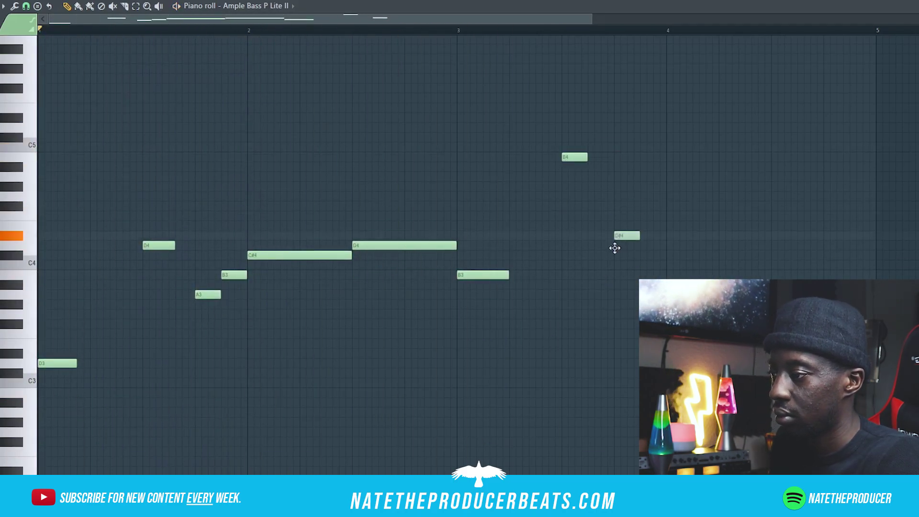
drag(615, 218, 669, 274)
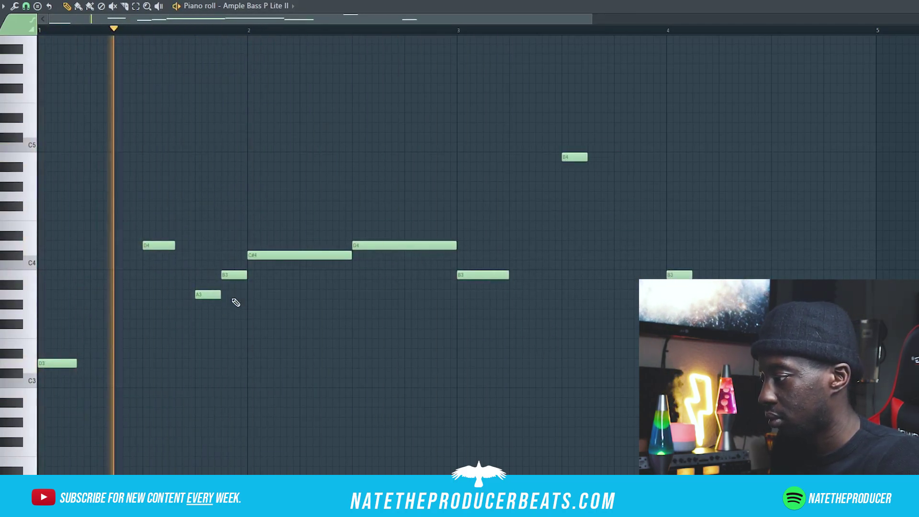
key(space)
drag(672, 275, 672, 255)
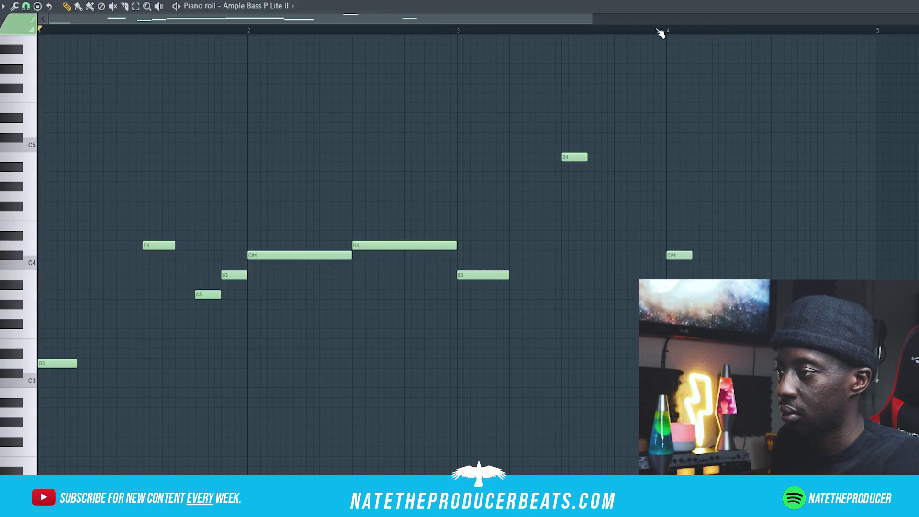
click(652, 30)
scroll(718, 192, up, 2)
click(775, 196)
- Play the bass line, shorten the B3 note just before bar 2, and reopen the Ample Bass P Lite II interface
key(space)
scroll(304, 343, down, 2)
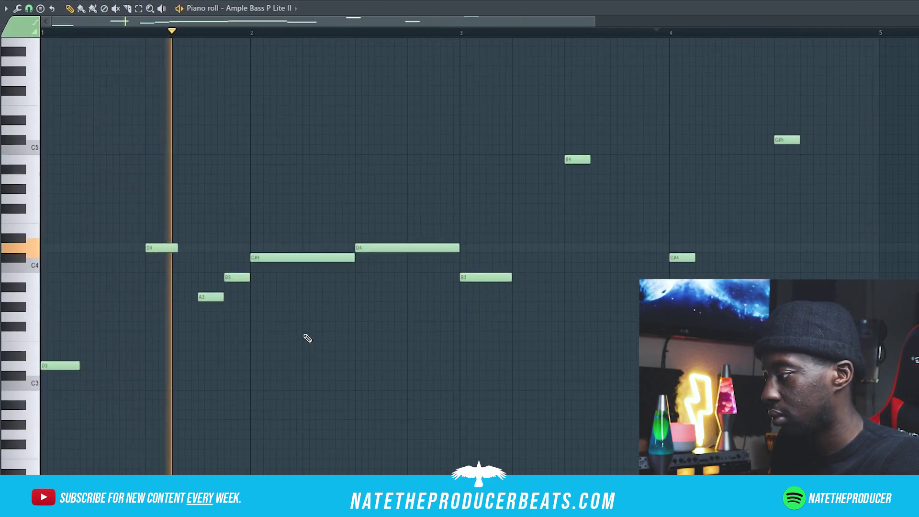
drag(249, 279, 239, 285)
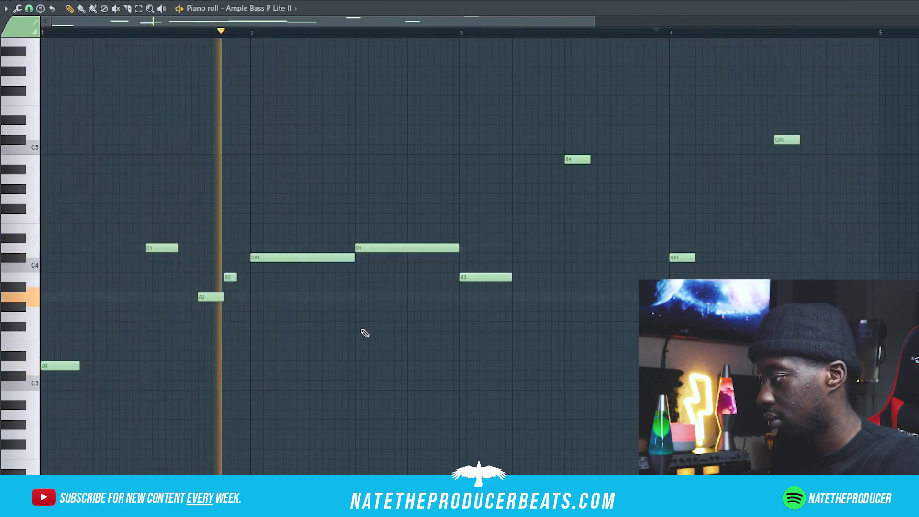
drag(240, 281, 217, 298)
key(F6)
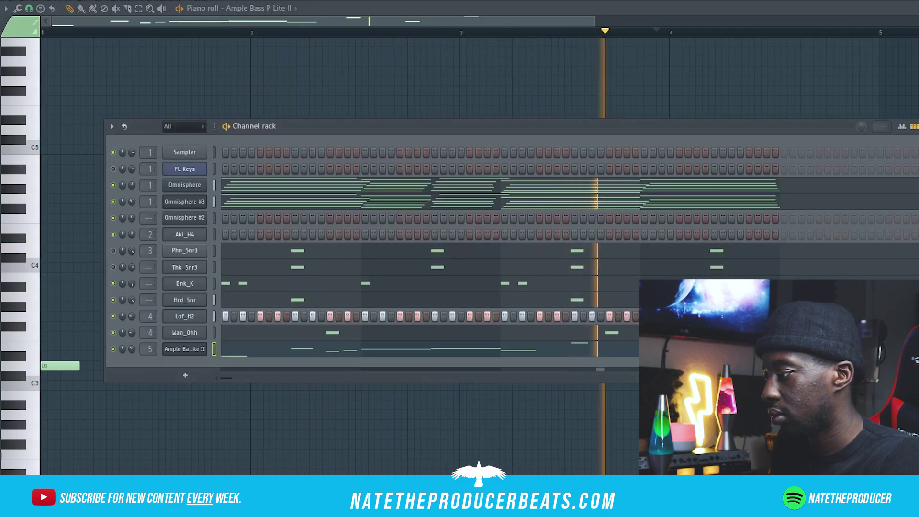
click(194, 352)
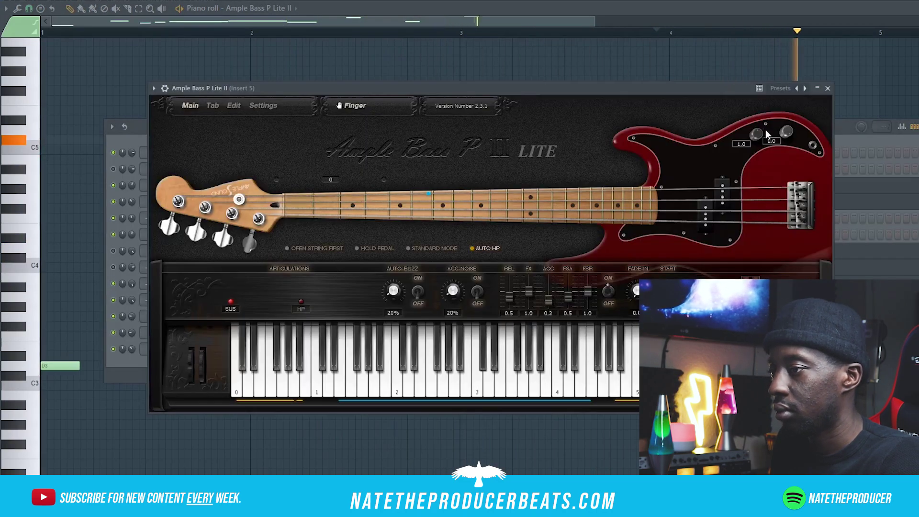
- Paste the copied chord notes into the Omnisphere #2 channel and solo that channel
right_click(203, 223)
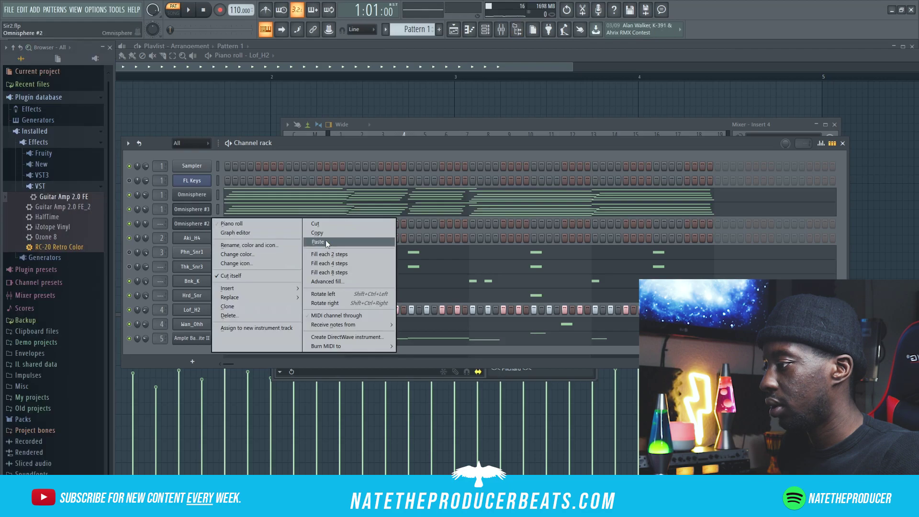
click(317, 242)
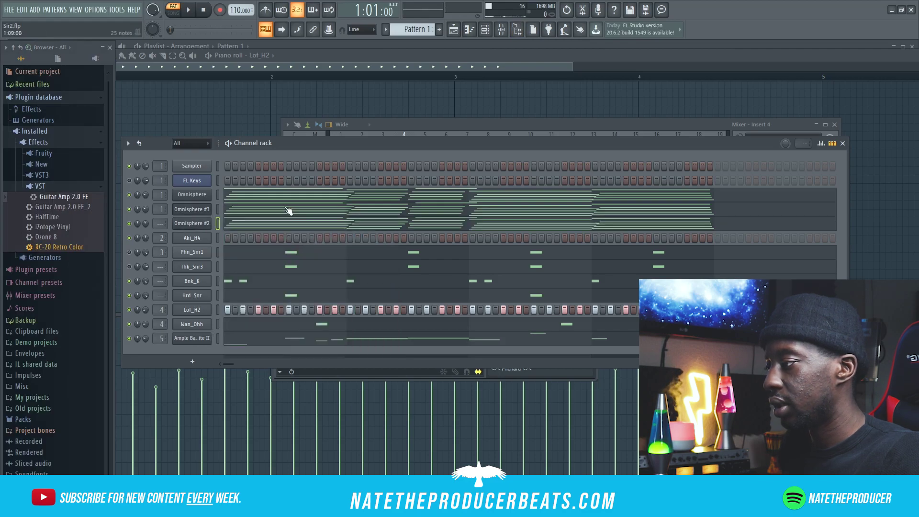
right_click(130, 223)
click(139, 228)
- Open Omnisphere #2 and load the Whistling Retro Piano patch from the Retro Land category
click(203, 227)
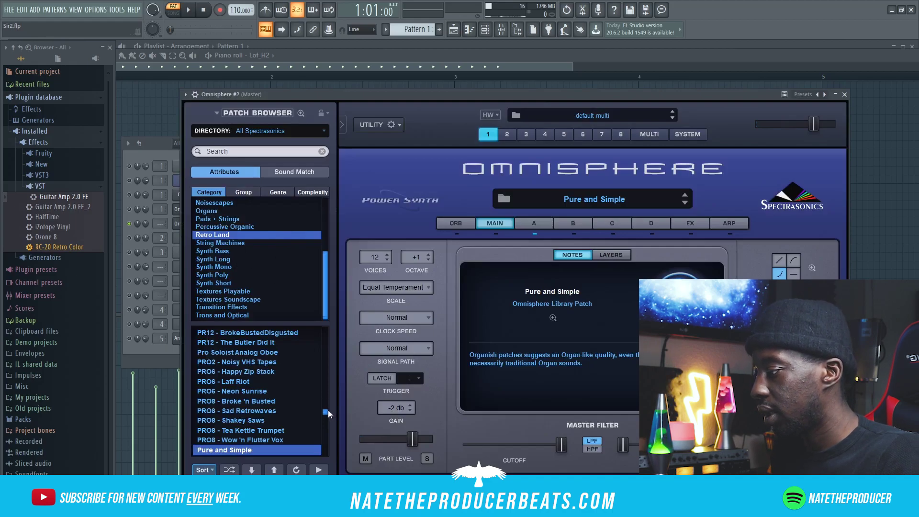
drag(329, 409, 331, 377)
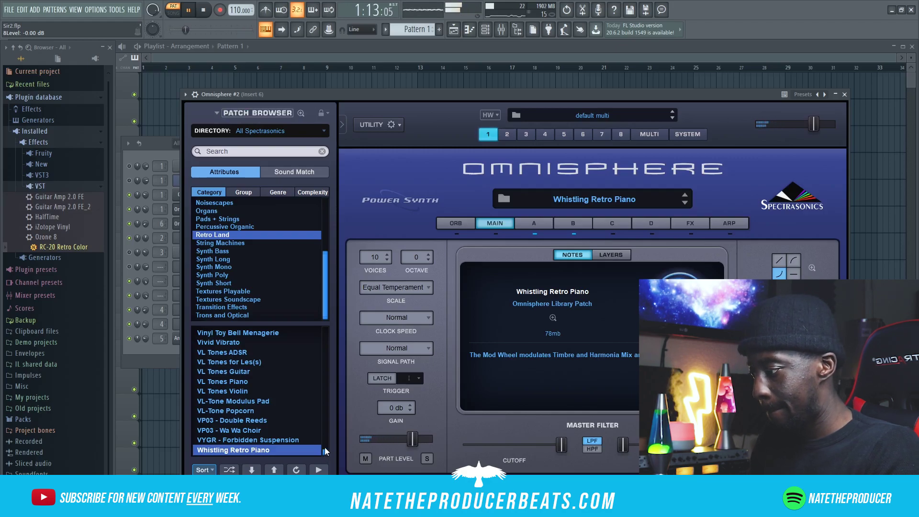
click(154, 349)
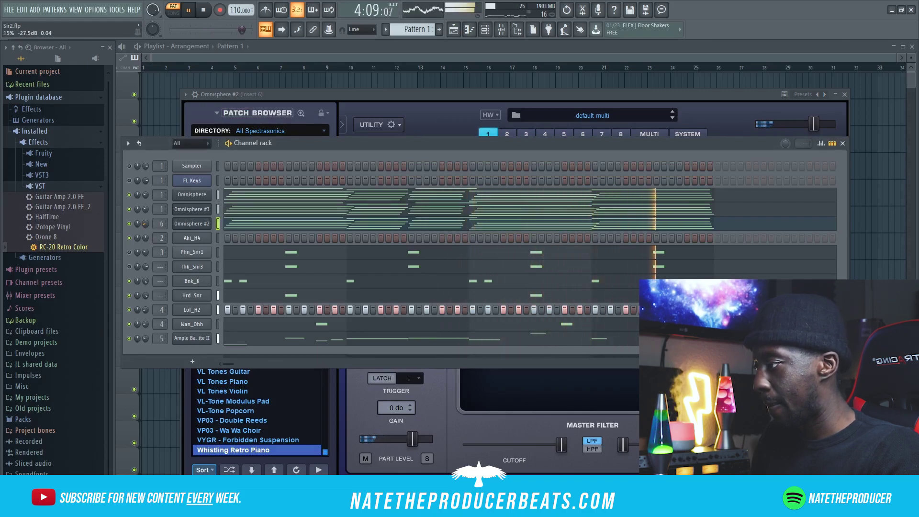
- Open the Omnisphere #2 piano roll and add a short E6 note midway through bar 1, followed by a short F#6 note
key(F7)
drag(178, 137, 150, 159)
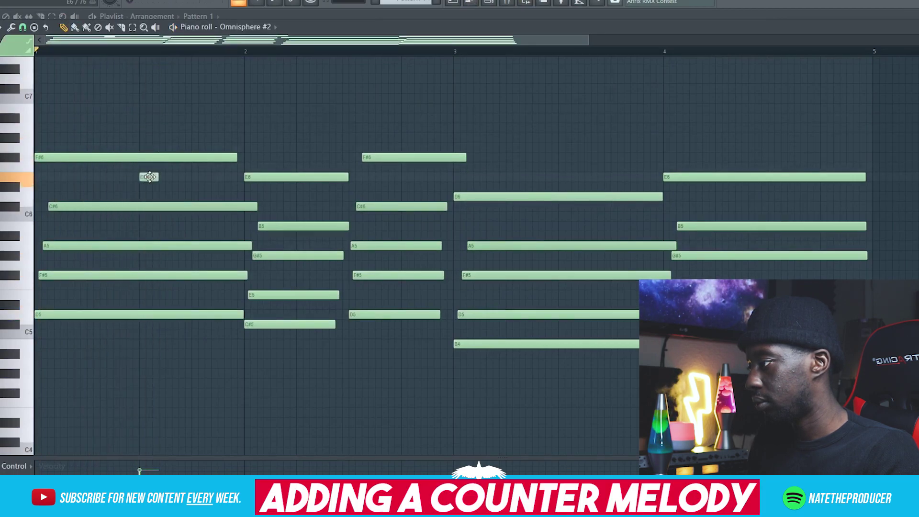
key(space)
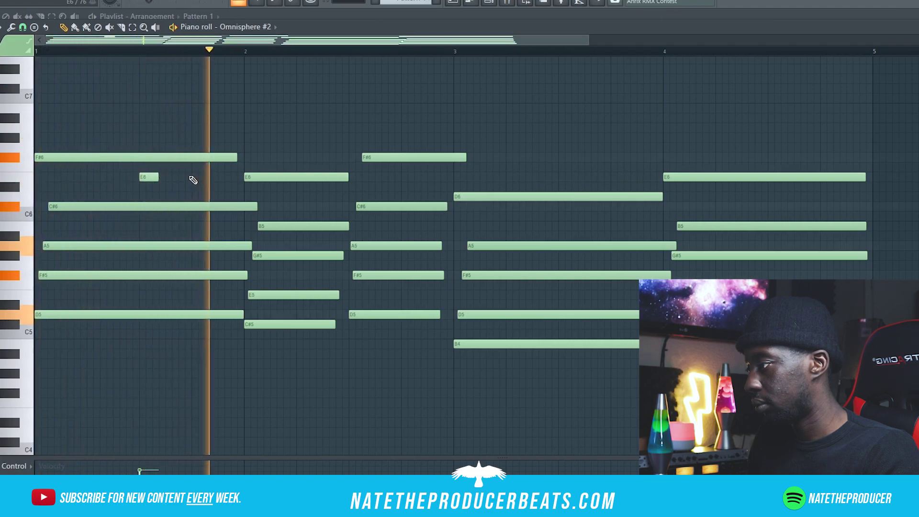
key(space)
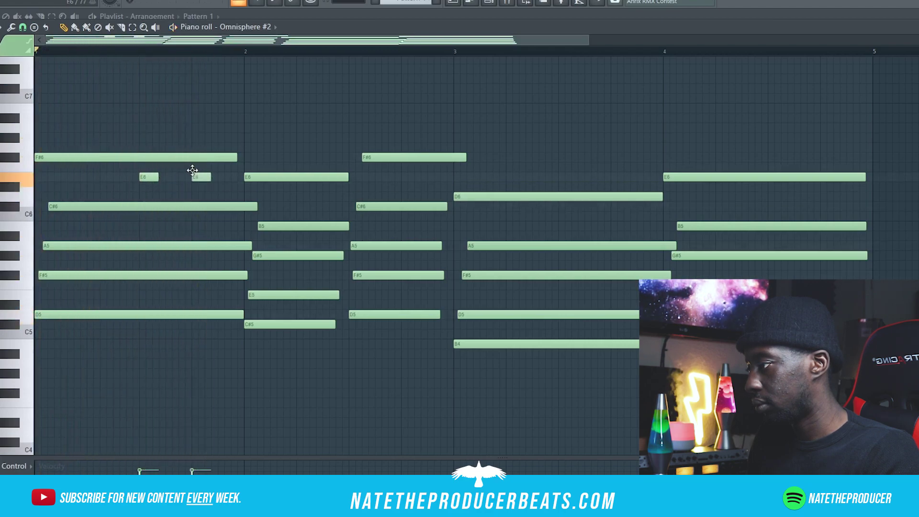
key(space)
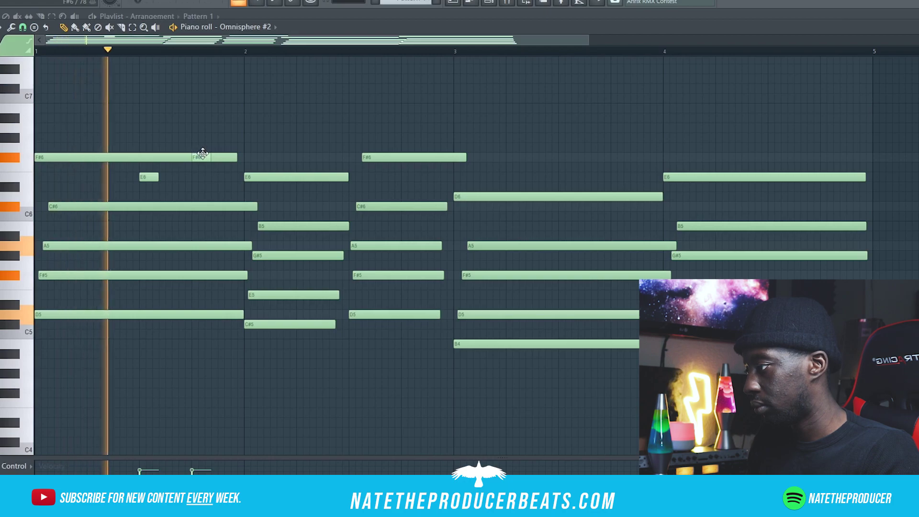
drag(194, 156, 172, 162)
key(space)
key(space)
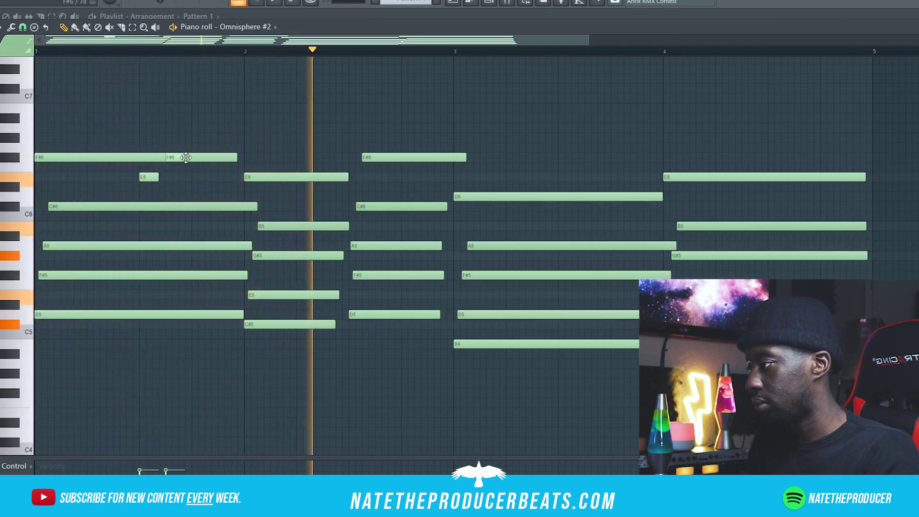
key(space)
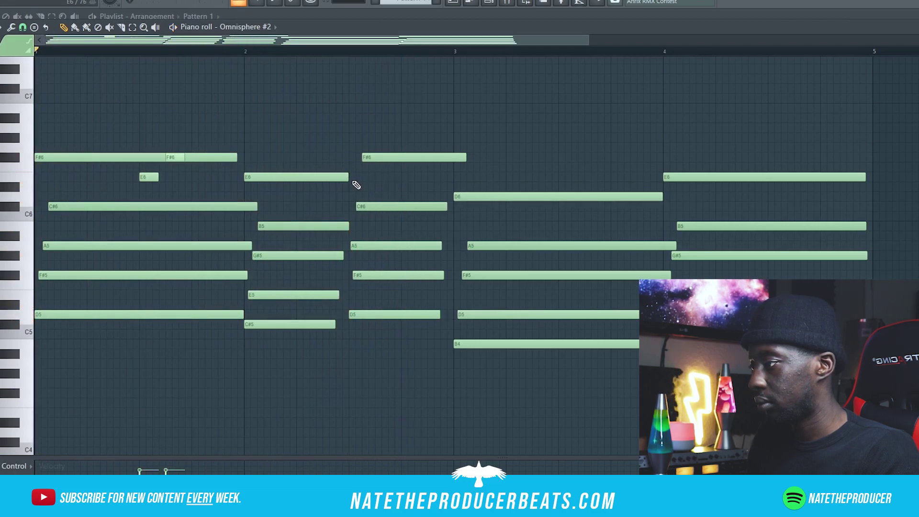
- Add short F#6, C#6 and B5 notes descending through the second half of bar 2, and play them back
key(space)
scroll(428, 207, up, 3)
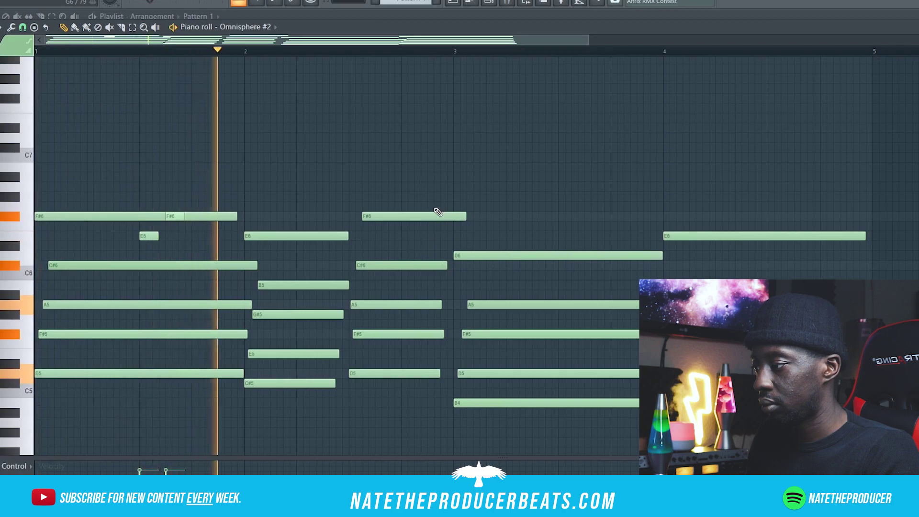
key(space)
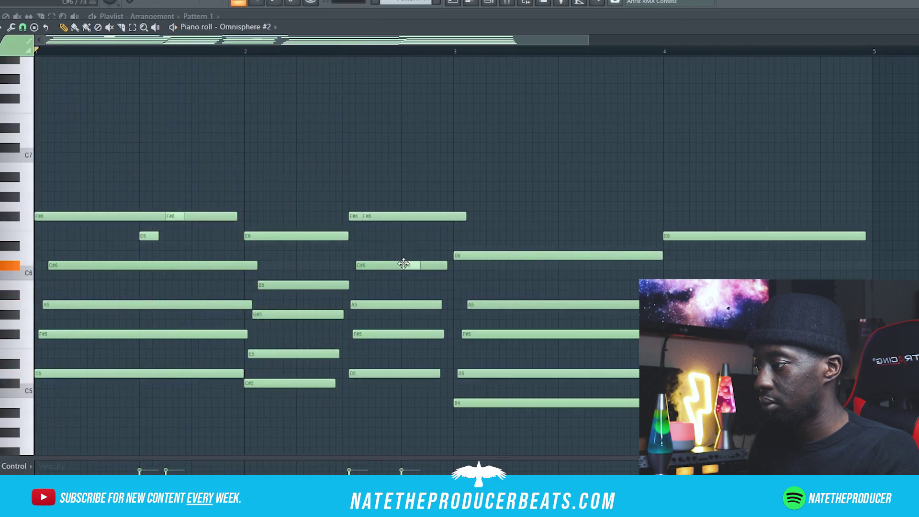
key(space)
key(space)
drag(437, 313, 430, 309)
key(space)
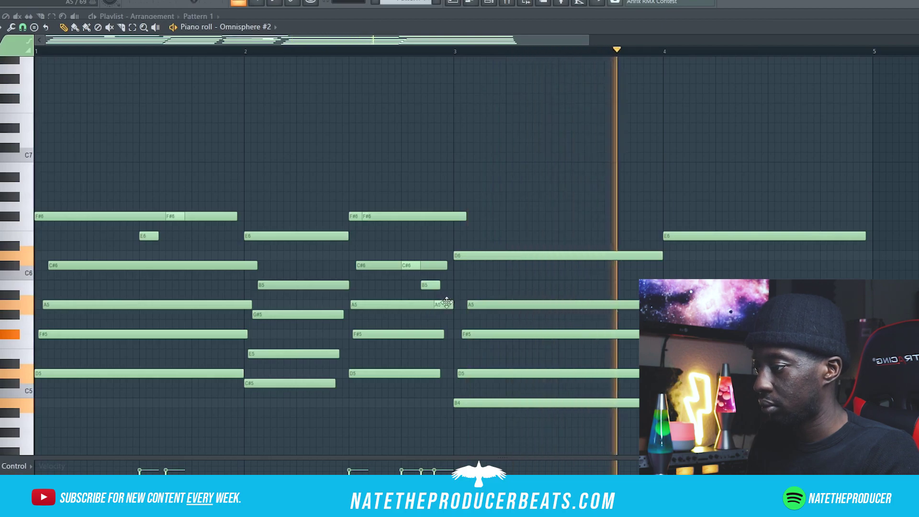
- Delete the short A5 note overlapping the last B5 of bar 2 and add a short E6 note late in bar 1
key(space)
right_click(444, 304)
key(space)
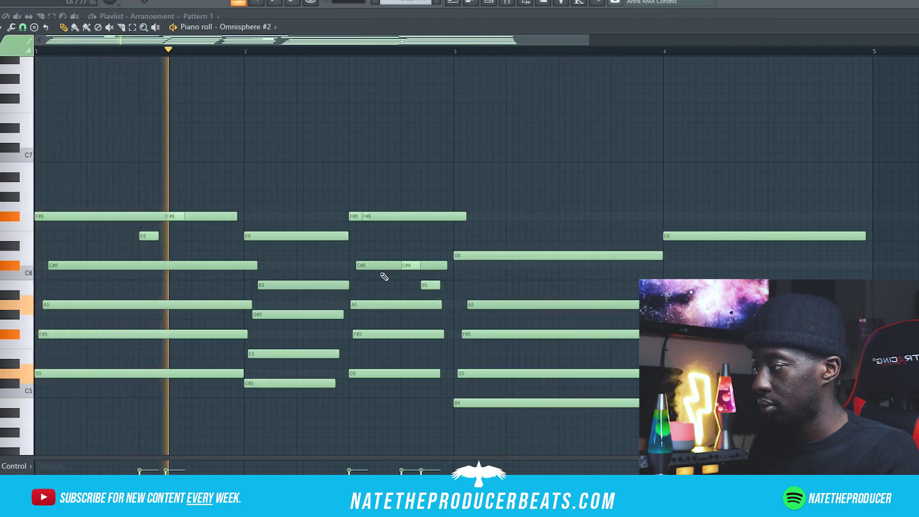
key(space)
key(space)
click(194, 236)
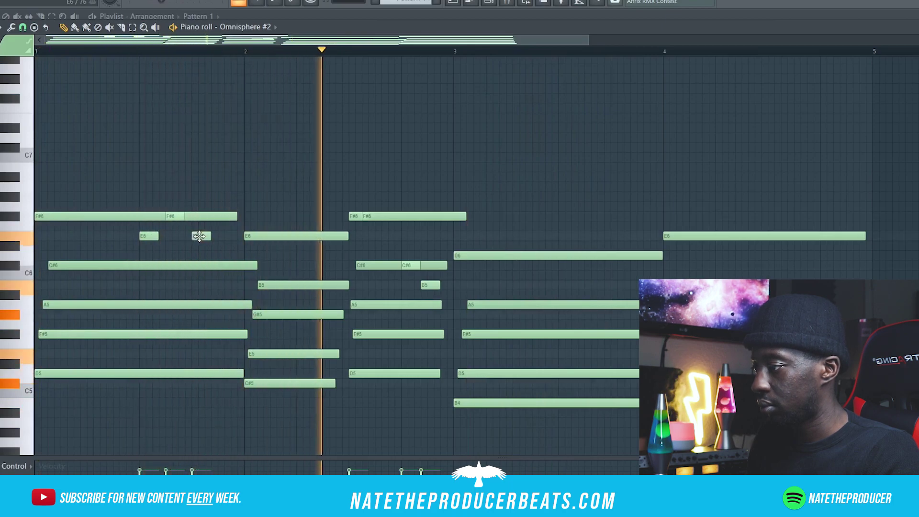
key(space)
- Add a short A5 note right after the B5 at the end of bar 2 and play from midway through bar 2
click(447, 304)
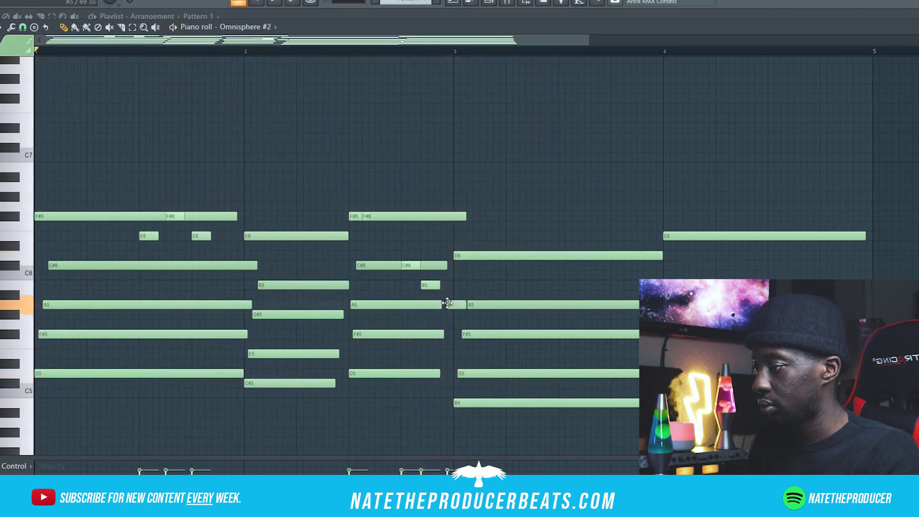
click(343, 51)
key(space)
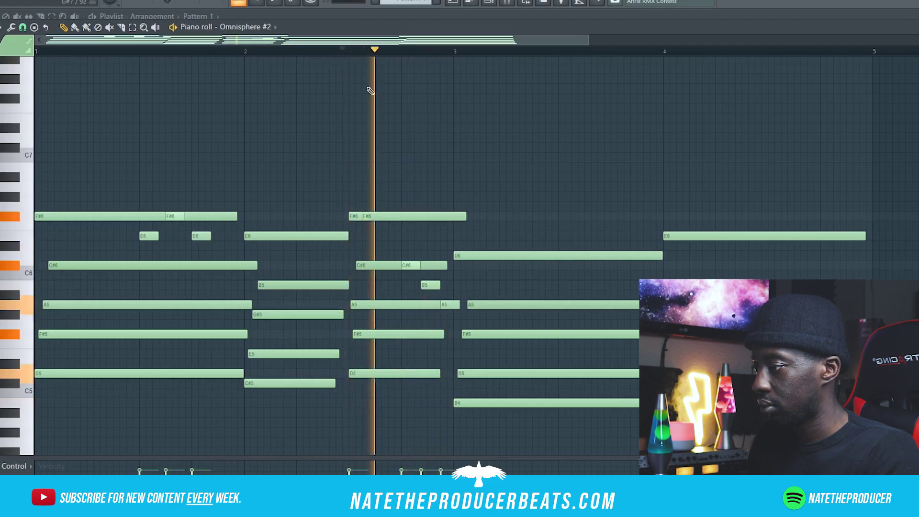
key(space)
click(470, 315)
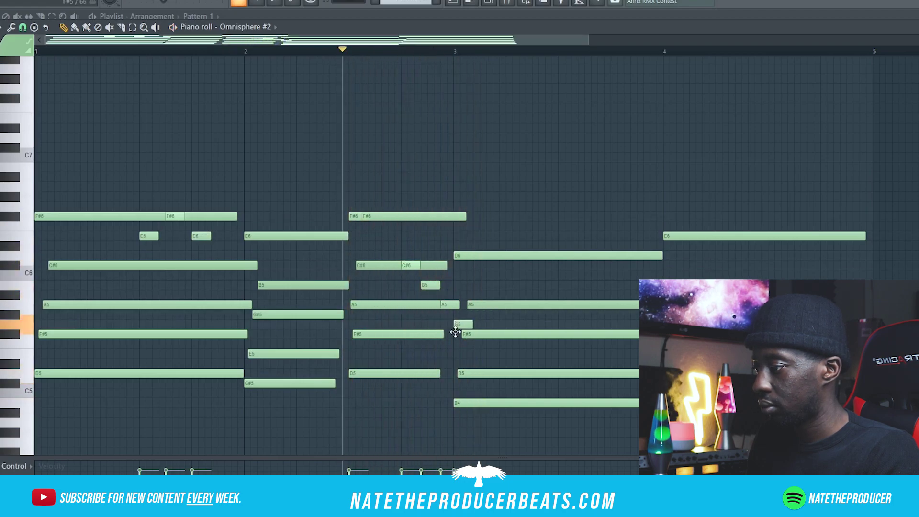
right_click(452, 393)
key(space)
- Add a short B5 note midway through bar 3 and a short C#6 note shortly after it, checking them in playback
click(561, 285)
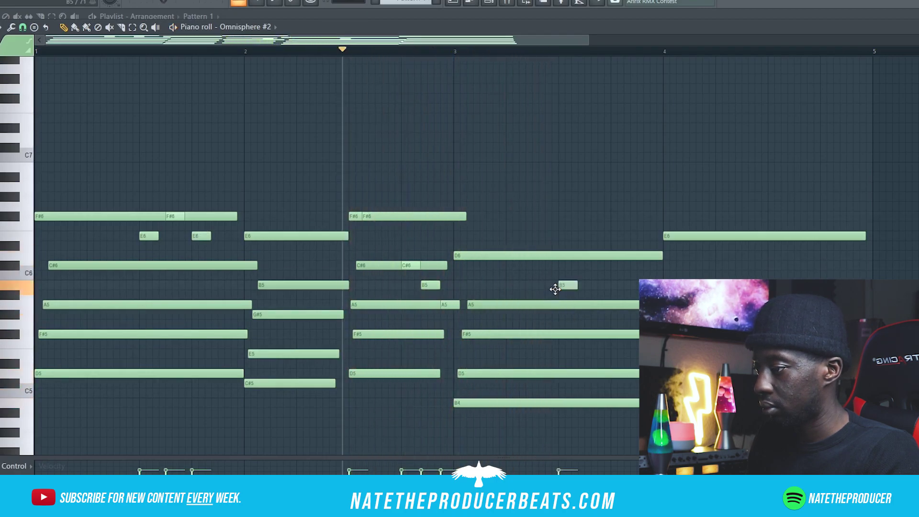
key(space)
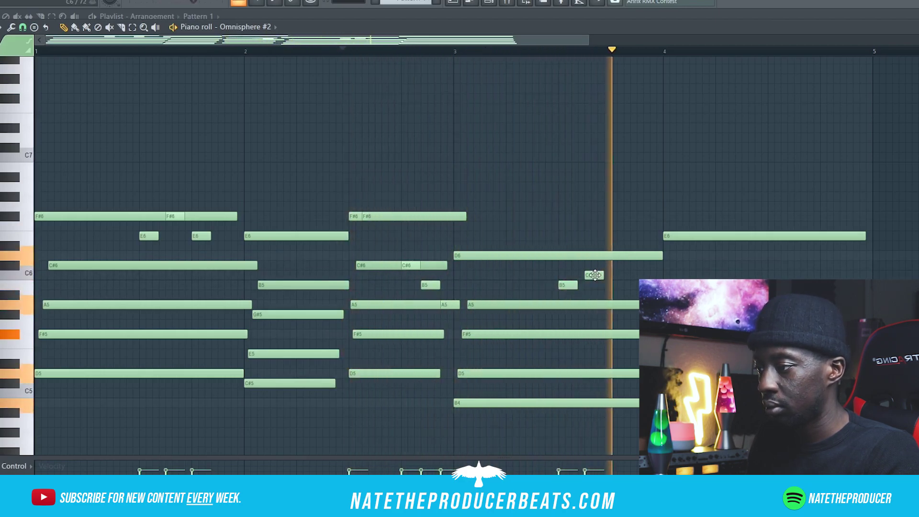
key(space)
click(585, 265)
key(space)
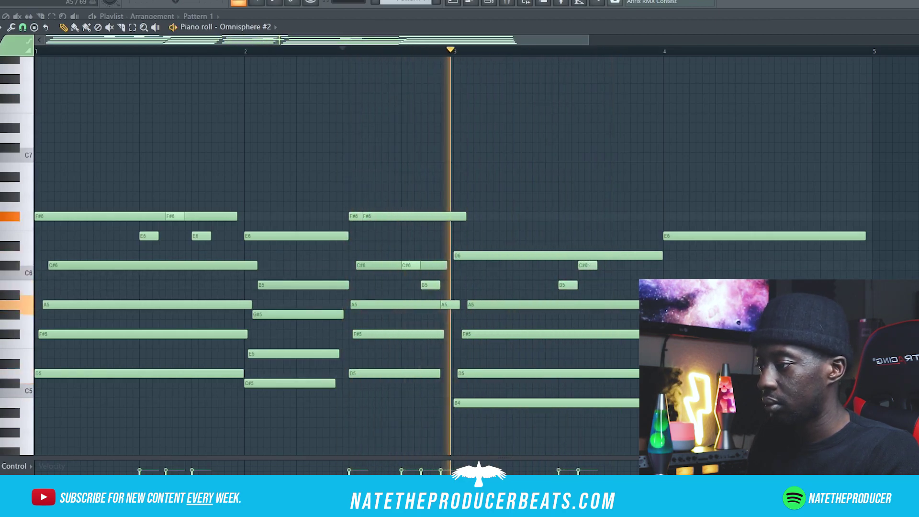
scroll(587, 264, down, 1)
key(space)
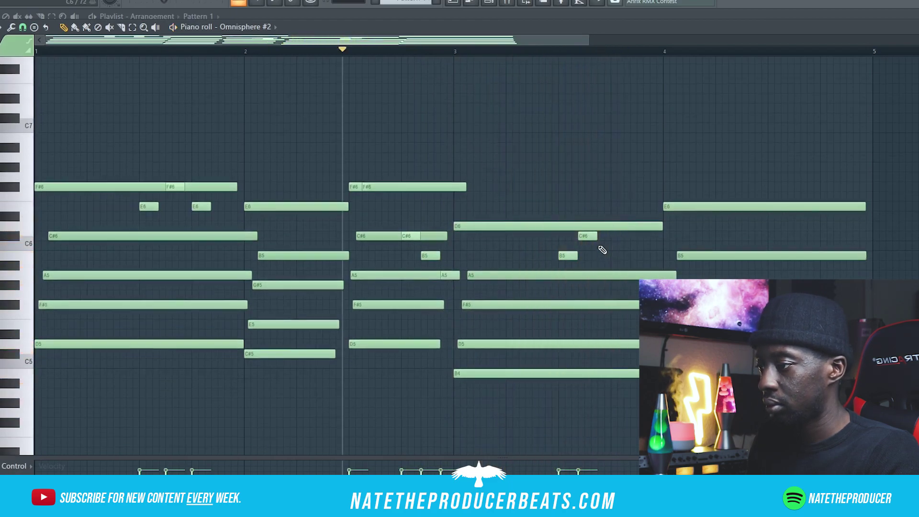
key(space)
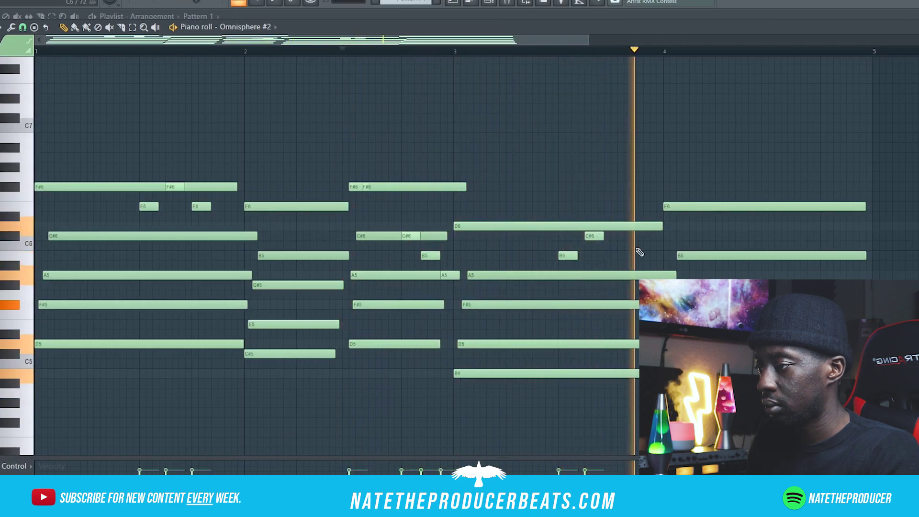
- Lengthen the bar 3 C#6 note to about one beat and add short E6 and C#6 notes in the second half of bar 4
drag(603, 236, 633, 242)
key(space)
drag(749, 164, 743, 219)
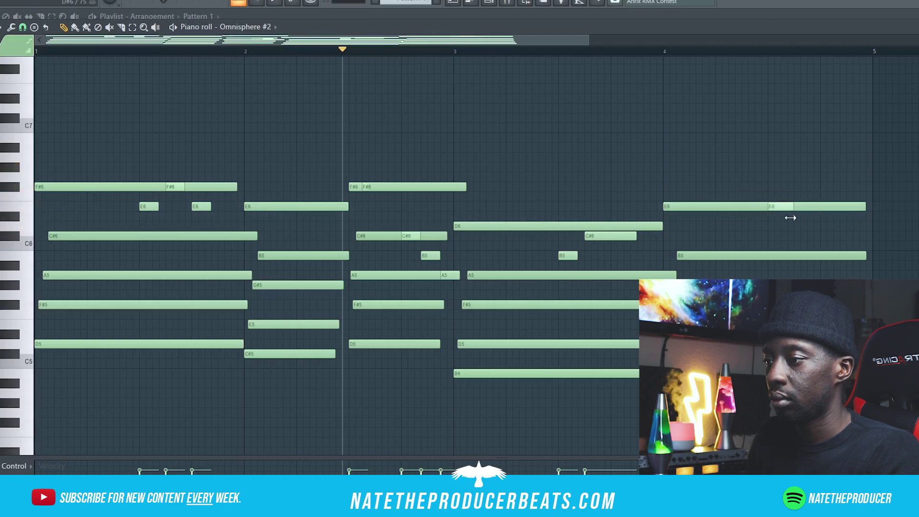
drag(797, 239, 792, 238)
key(space)
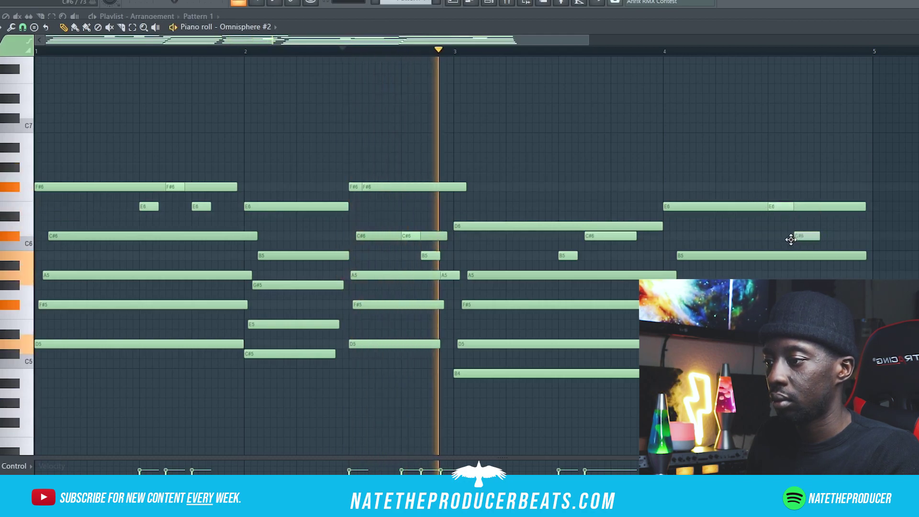
- Open the Ample Bass P Lite II piano roll in Pattern 2 and play the bass line
scroll(851, 330, up, 3)
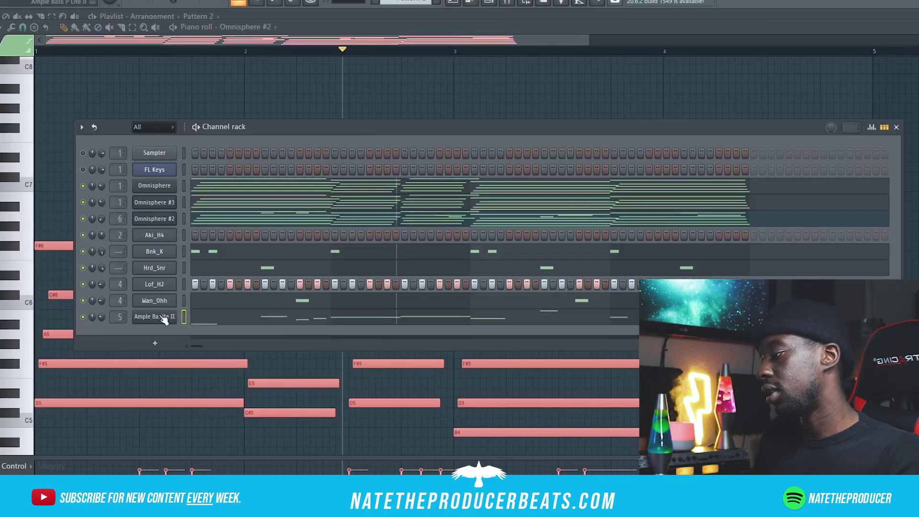
right_click(163, 319)
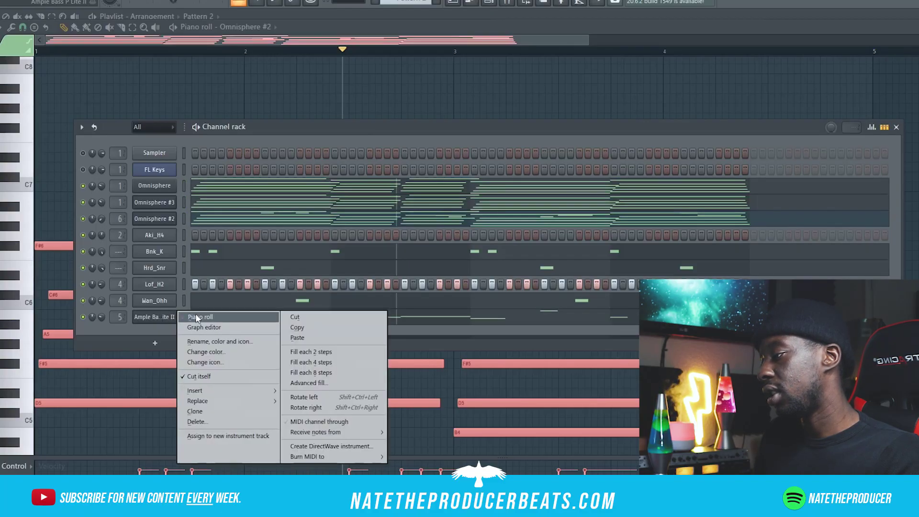
click(193, 317)
scroll(351, 343, down, 15)
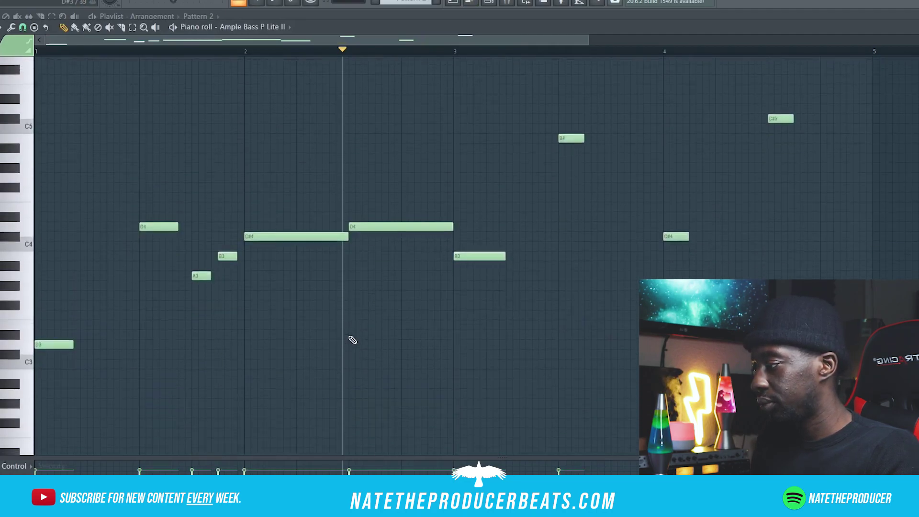
key(space)
key(space)
key(space)
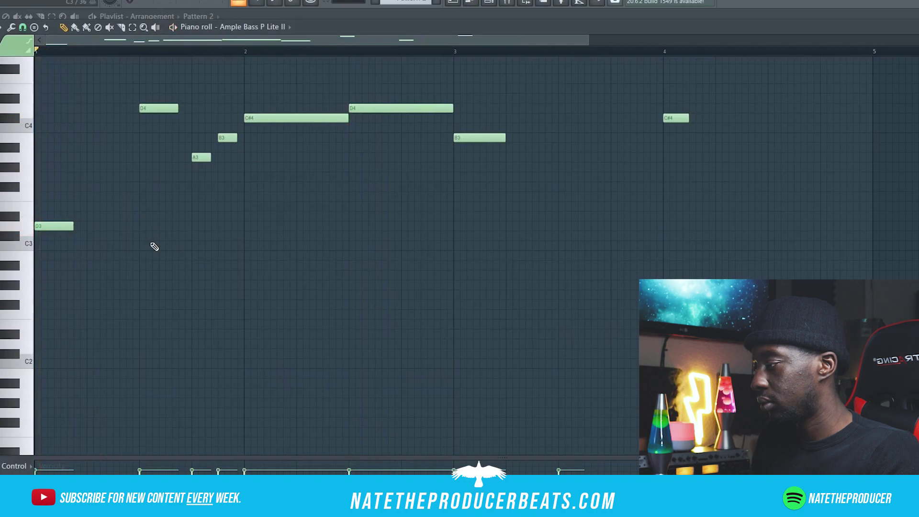
- Raise the opening D3 bass note to D4, stretch it over three quarters of bar 1, and delete the bar's other short notes
scroll(153, 246, up, 2)
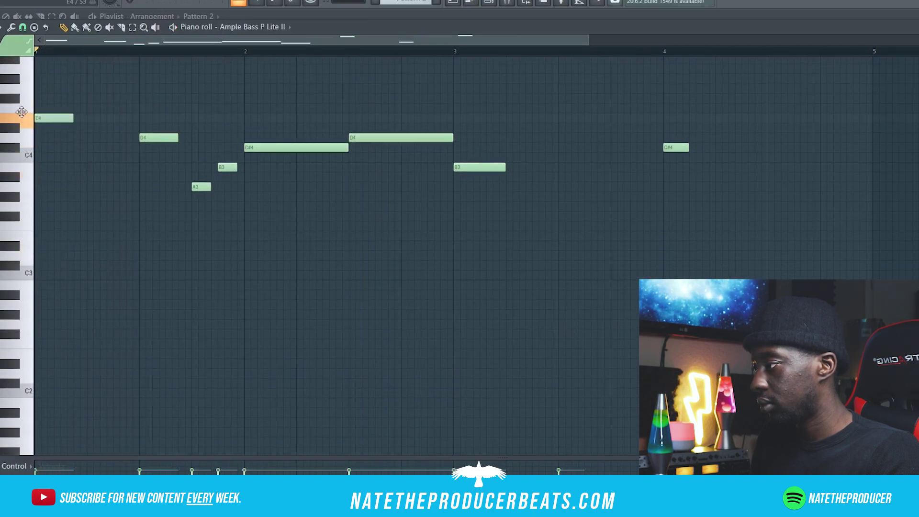
key(space)
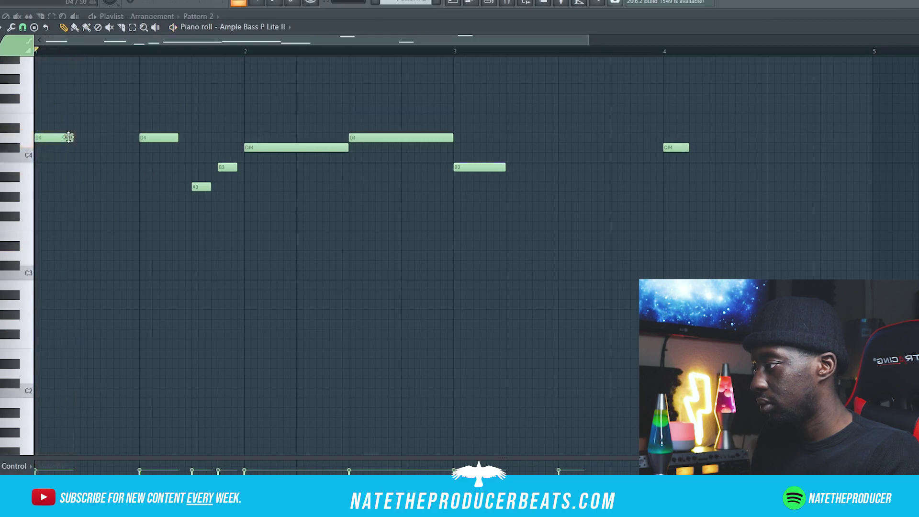
key(space)
drag(143, 141, 191, 140)
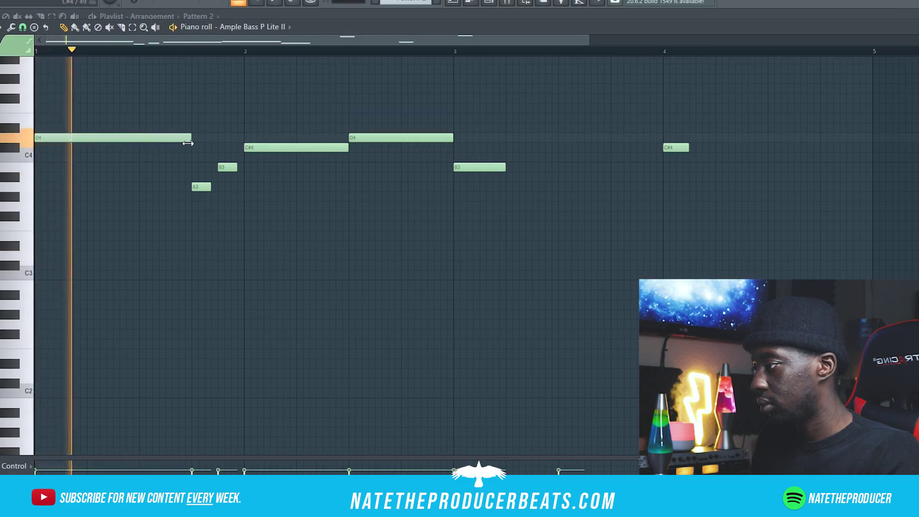
right_click(201, 187)
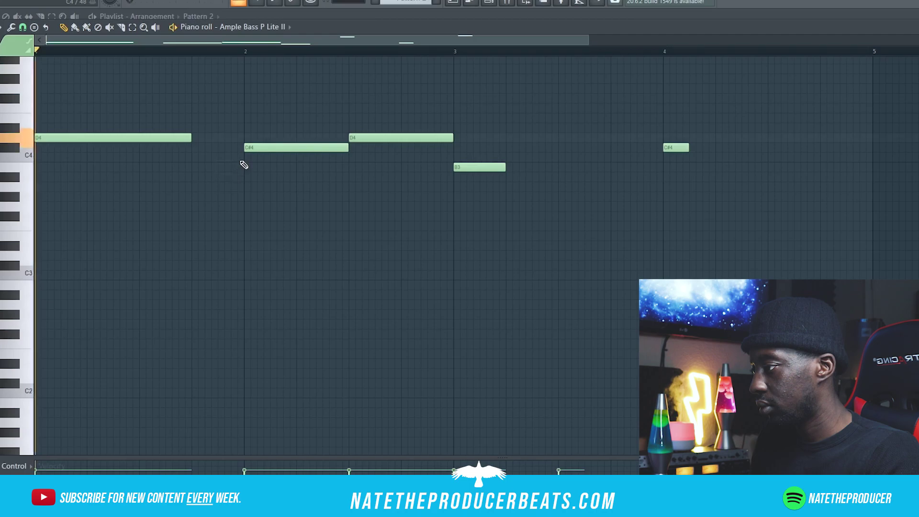
- Redraw the bar 2 bass as a half-bar C#4 without the following D4, and extend the opening D4 to the full bar
right_click(246, 148)
click(249, 157)
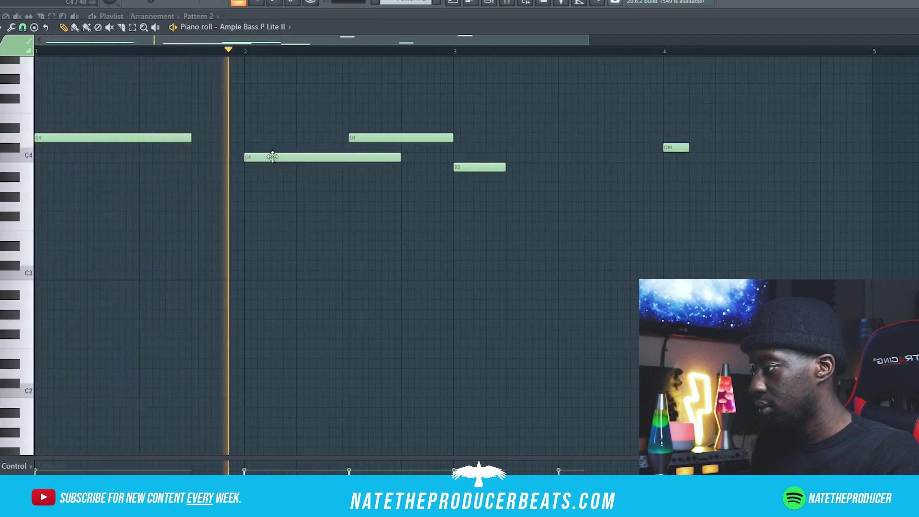
right_click(358, 137)
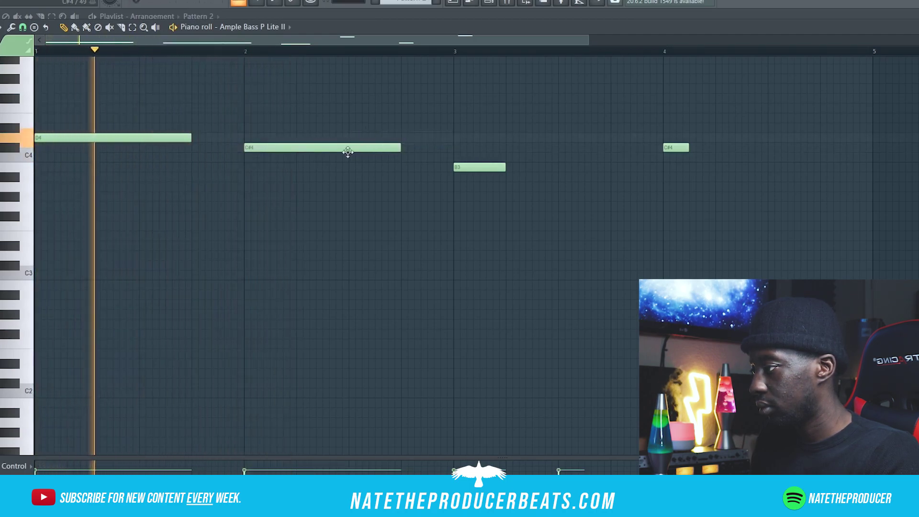
scroll(199, 185, up, 3)
drag(191, 197, 243, 200)
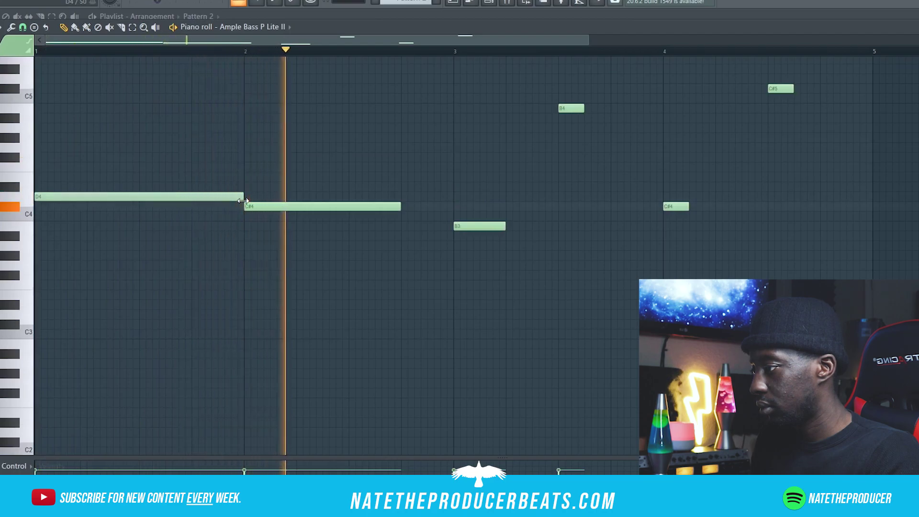
drag(342, 215, 349, 215)
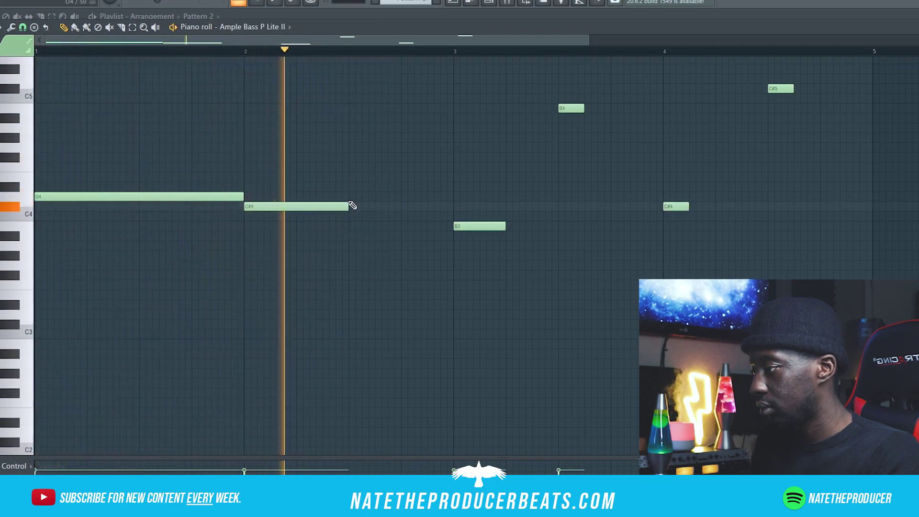
- Add a D4 bass note over the second half of bar 2 and lengthen the B3 note in bar 3 to half a bar
click(350, 196)
drag(506, 226, 556, 246)
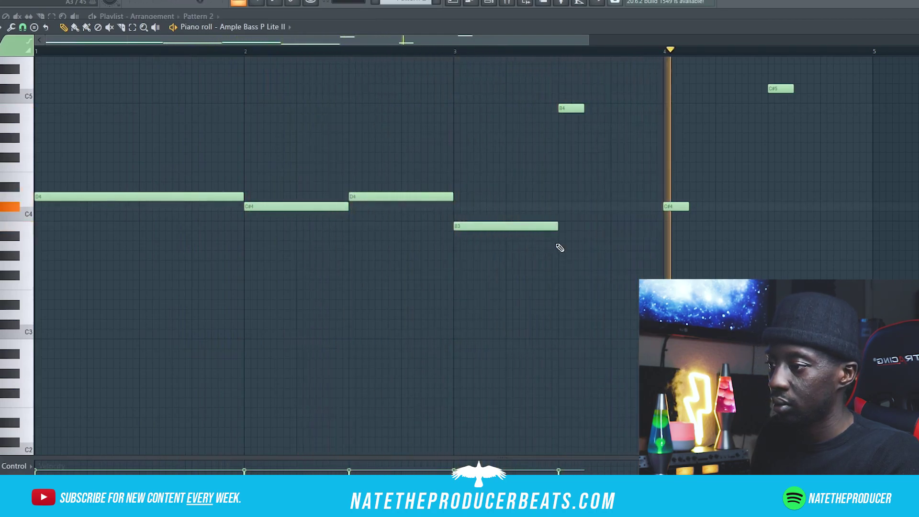
scroll(669, 269, up, 3)
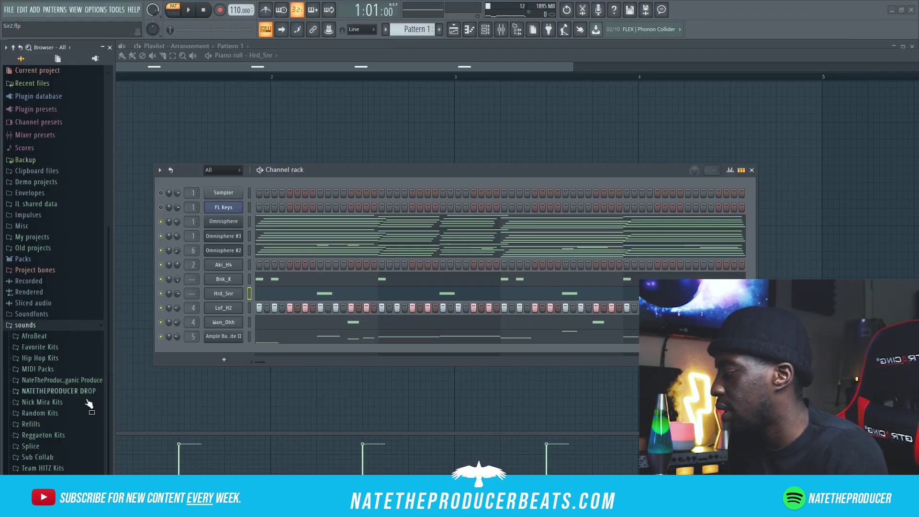
- Audition the Yeezus Sample Pack sounds in the Hip Hop Kits folder and load The Yeezus Special Sample 7 into a new channel
click(64, 337)
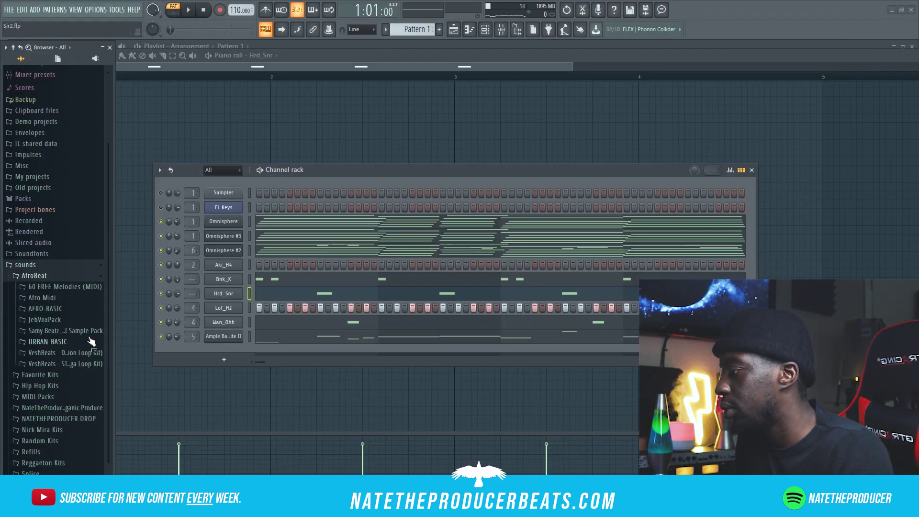
click(94, 365)
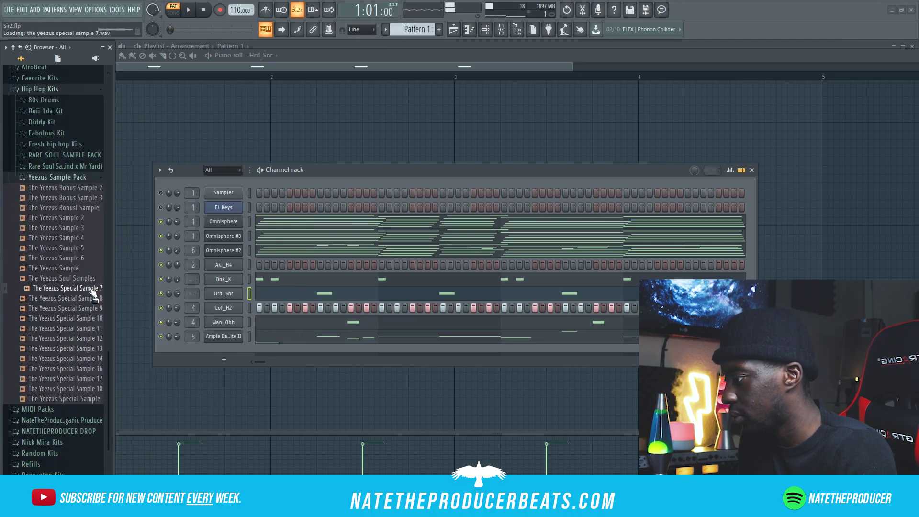
right_click(95, 290)
click(109, 298)
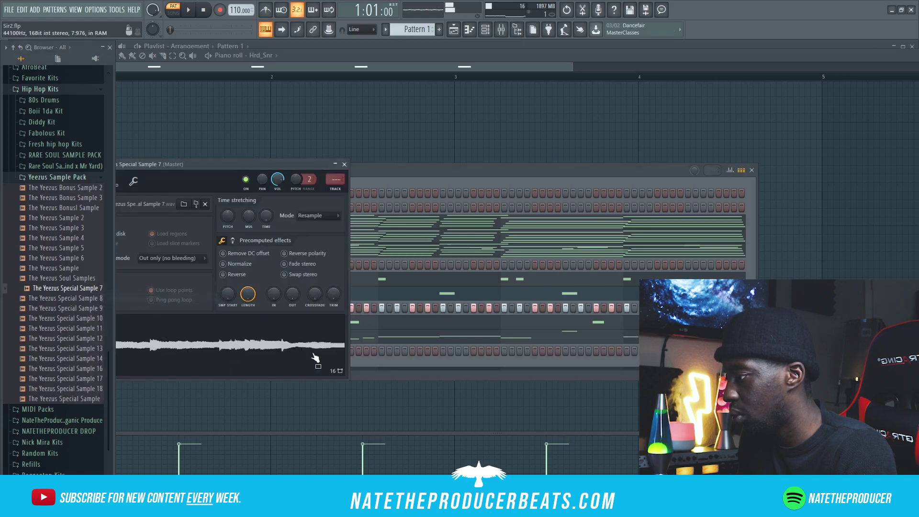
- Open The Yeezus Special Sample 7 channel's piano roll, hide the browser, and add C#5 notes at bars 1 and 3
drag(227, 163, 637, 162)
right_click(239, 351)
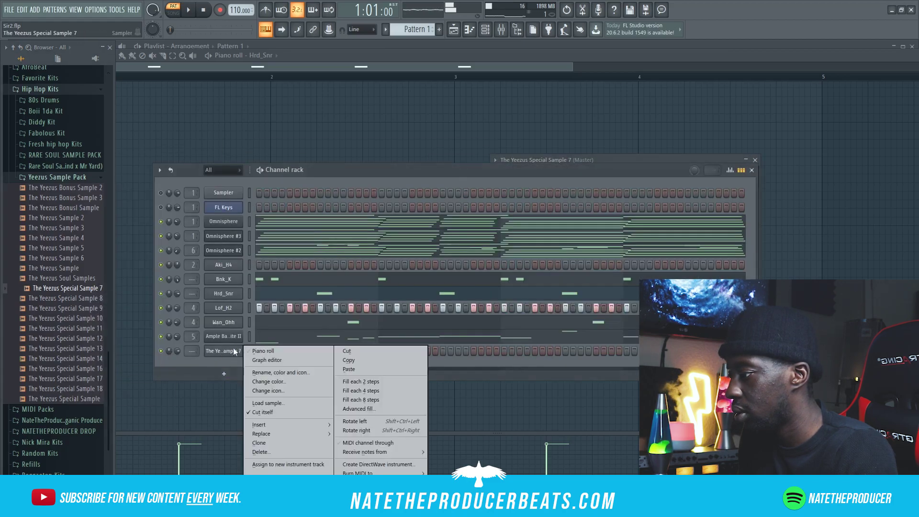
click(268, 352)
click(110, 47)
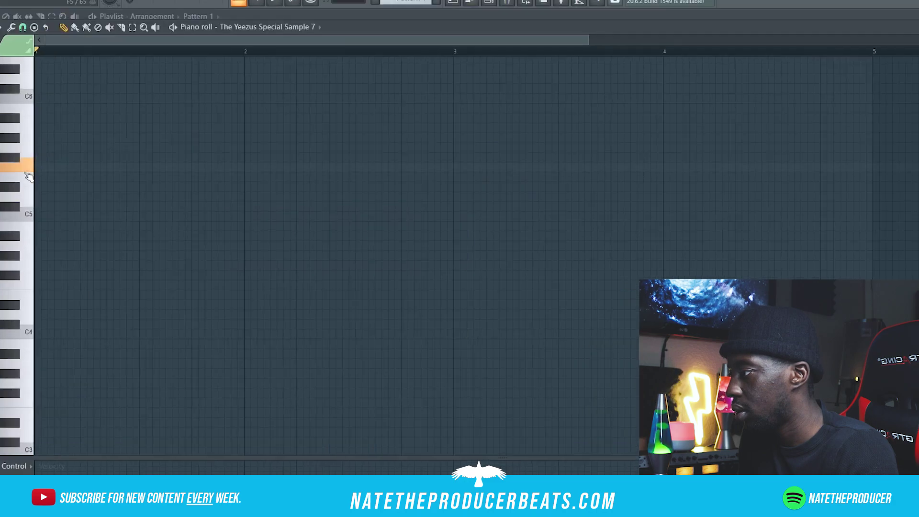
key(space)
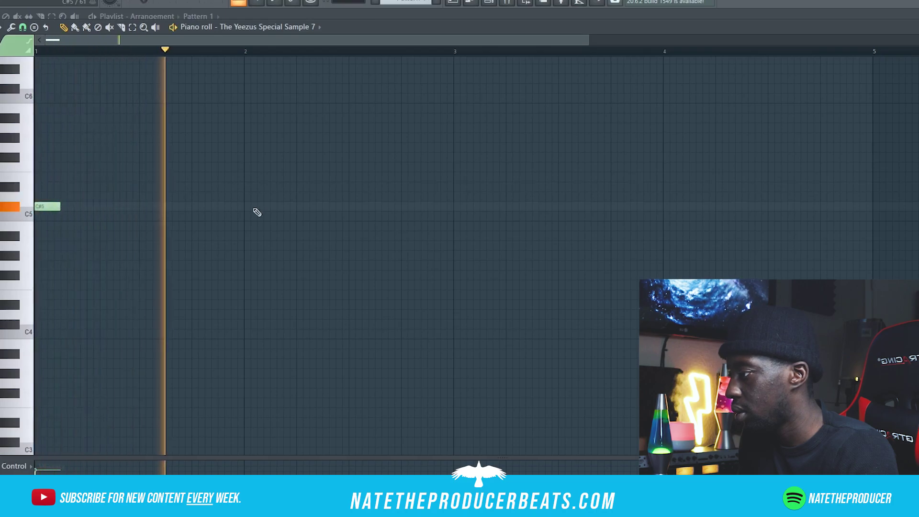
click(454, 206)
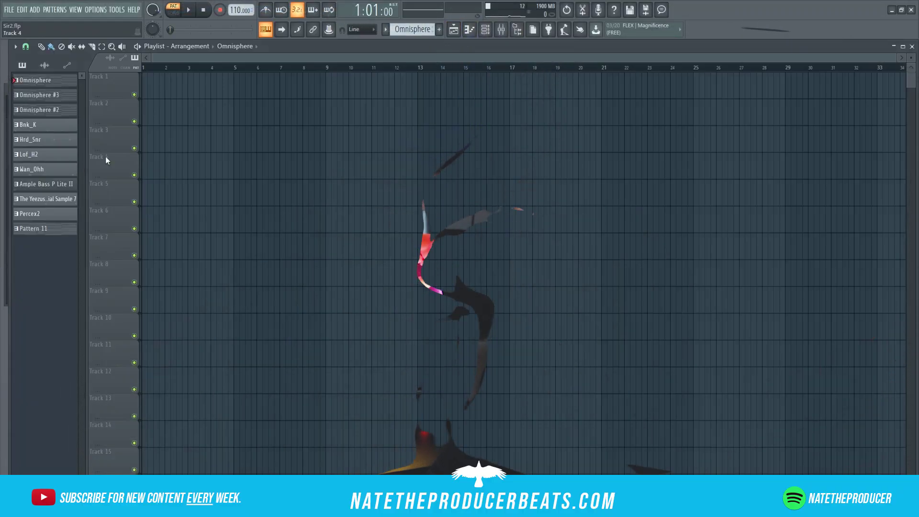
- Place the Omnisphere pattern at bar 1 on Track 1 and try The Yeezus Special Sample 7 pattern on Track 2
drag(138, 107, 145, 108)
key(space)
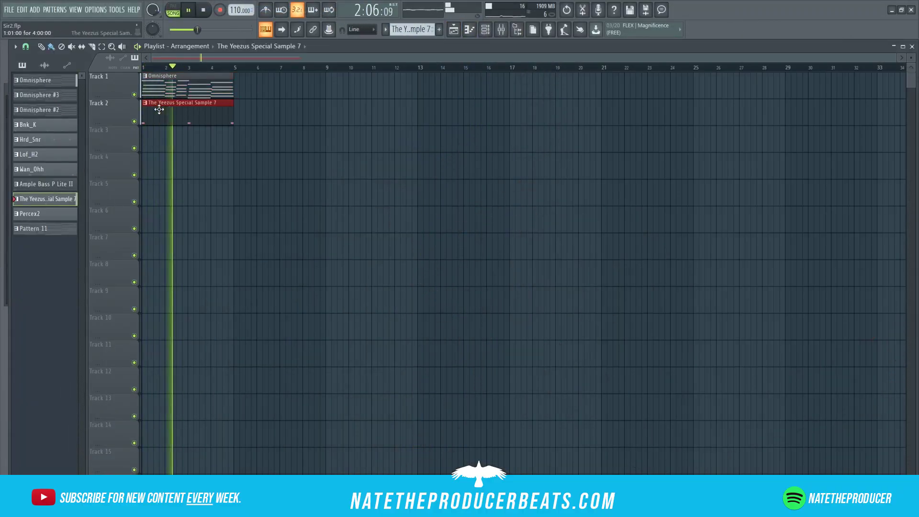
key(space)
right_click(156, 109)
- Place Omnisphere #3 on Track 2 and Omnisphere #2 on Track 3, with clips at bars 1 and 5
drag(47, 113, 144, 140)
click(152, 115)
drag(256, 115, 236, 115)
click(192, 139)
click(237, 139)
click(148, 81)
- Place all the patterns together at bar 9 on Tracks 1 to 10, and copy Percex2 and Lof_H2 to bar 5 on Tracks 4 and 5
click(47, 228)
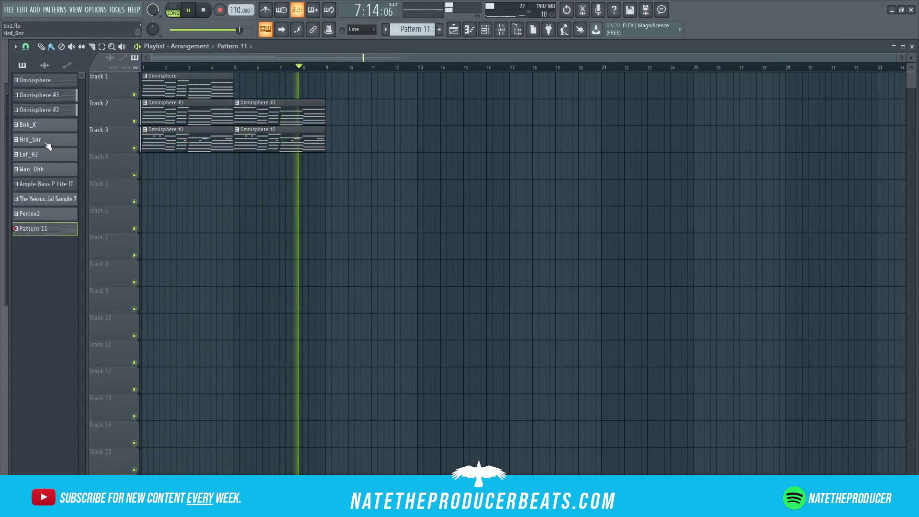
shift+click(47, 80)
drag(47, 80, 328, 78)
key(space)
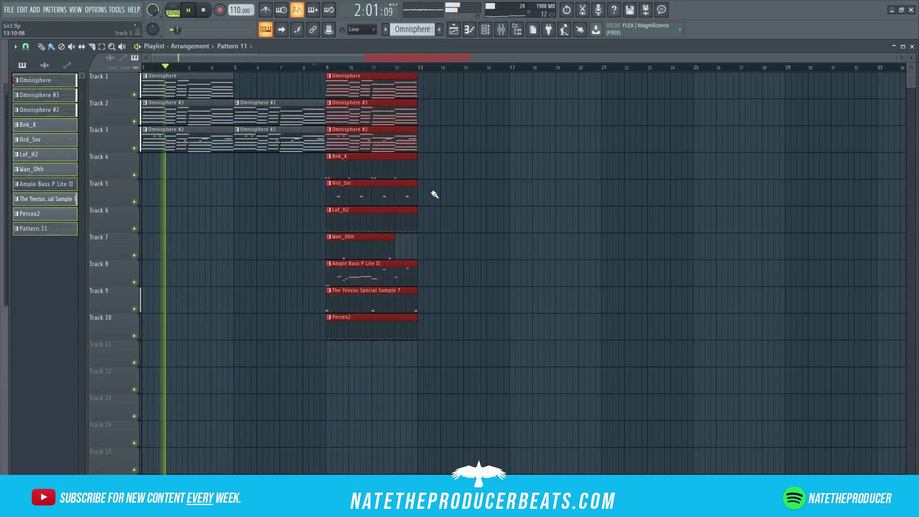
key(ctrl+d)
drag(392, 325, 301, 165)
drag(402, 220, 310, 193)
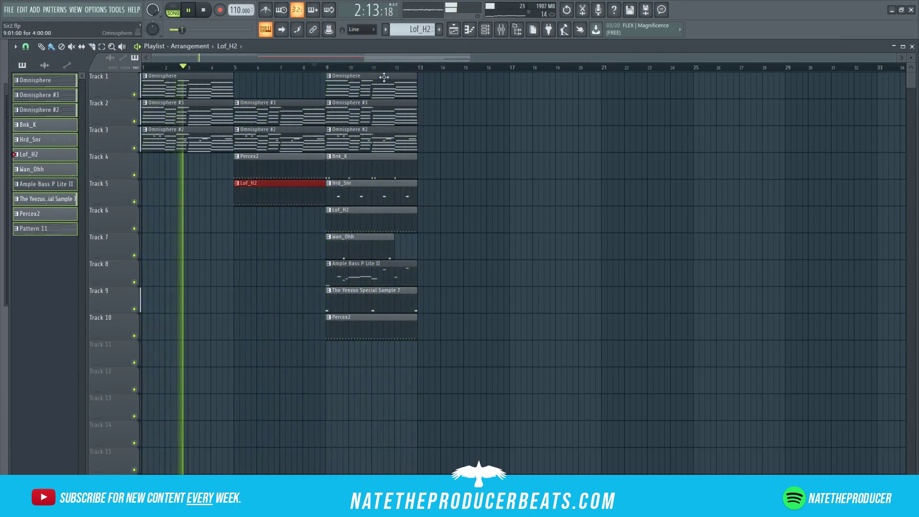
- Repeat the three Omnisphere clips and the Tracks 4 to 7 drum clips at bar 13, and delete The Yeezus Special Sample 7 clip
click(354, 95)
click(453, 89)
right_click(373, 300)
click(436, 120)
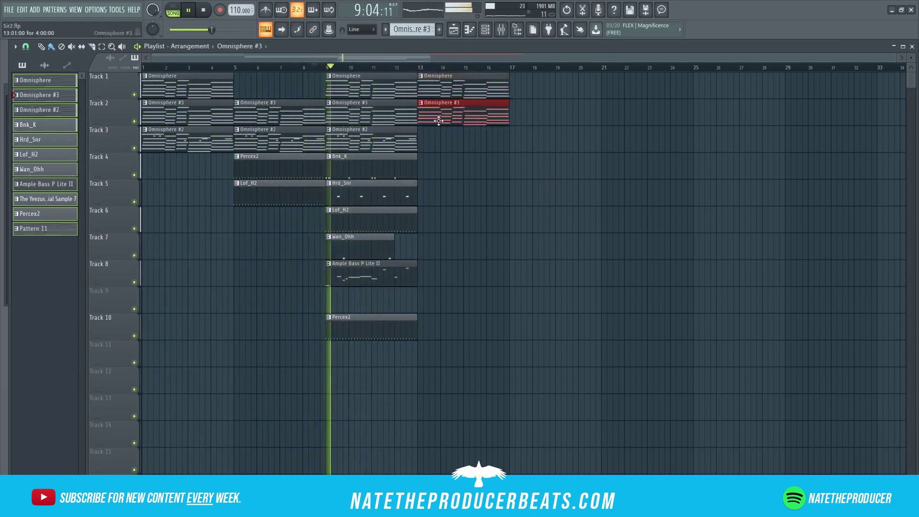
click(440, 142)
click(445, 168)
click(455, 194)
click(448, 221)
click(444, 248)
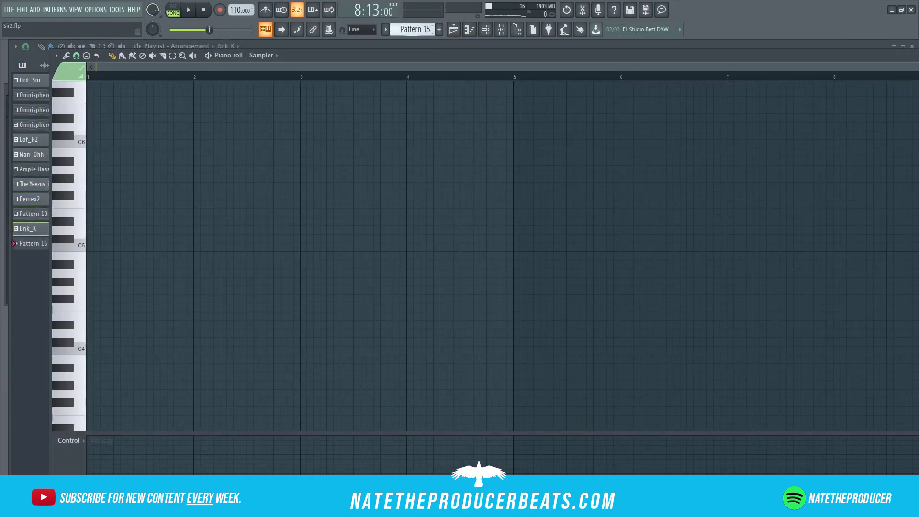
- Split Pattern 10 into a separate pattern for each channel and hide the channel rack
click(43, 218)
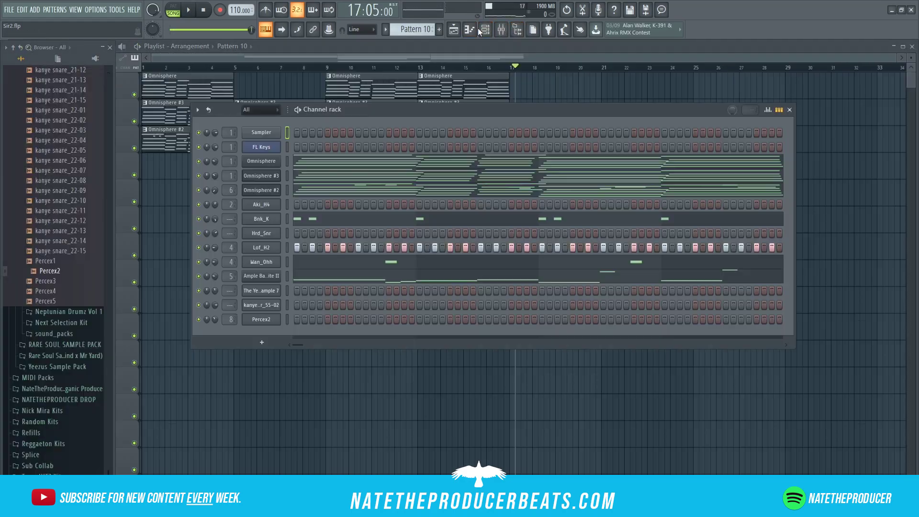
click(96, 10)
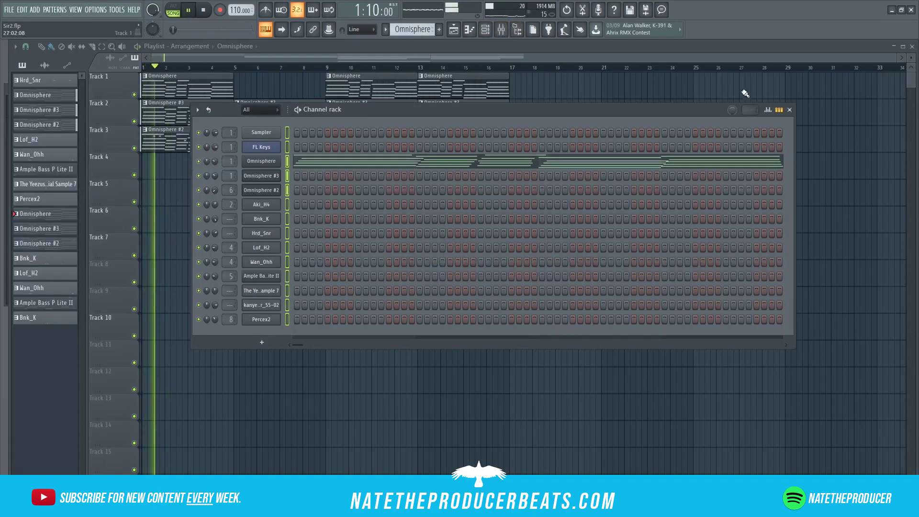
key(F6)
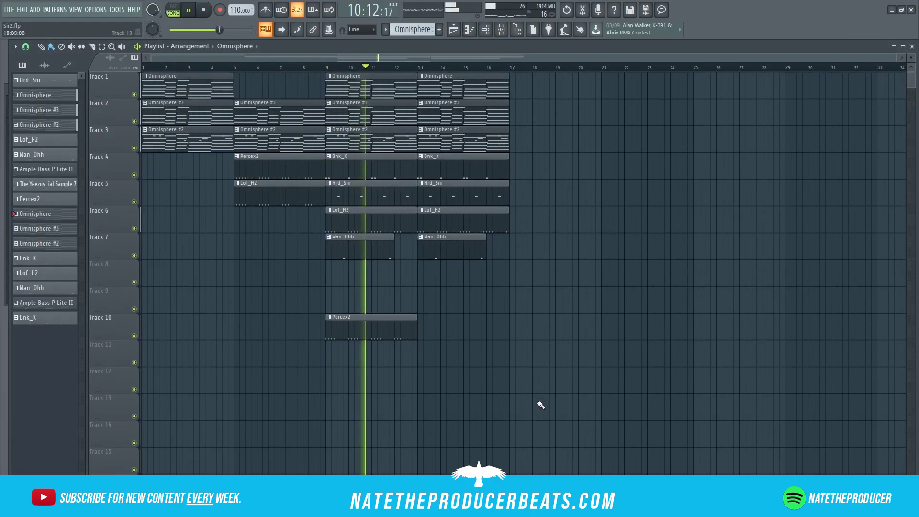
- Delete the Track 10 Percex2 clip and add Bnk_K, Hrd_Snr, Lof_H2, Wan_Ohh and the new Ample Bass P Lite II pattern at bar 17
right_click(371, 325)
click(517, 246)
click(516, 219)
click(516, 193)
click(517, 163)
click(514, 272)
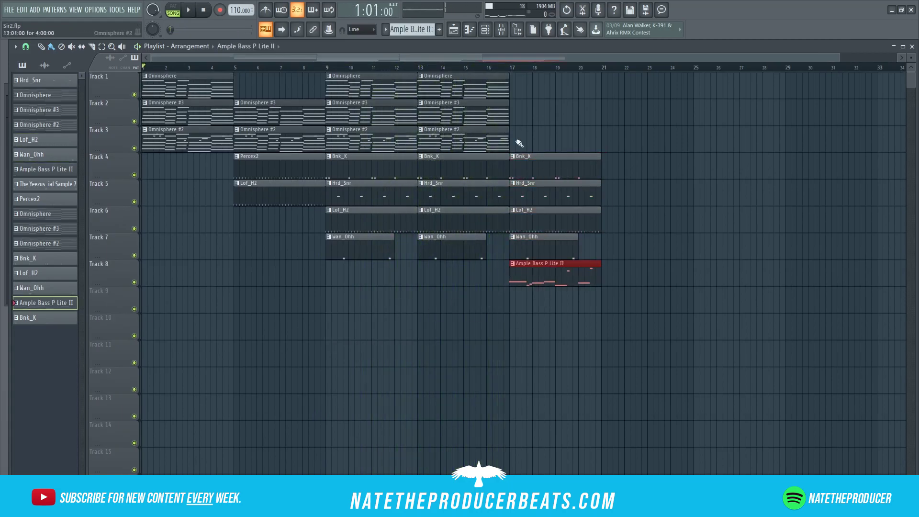
- Add Omnisphere and Omnisphere #2 clips at bar 17, and delete the Omnisphere #3 clips from bar 9 onward on Track 2
click(512, 134)
click(523, 111)
click(517, 86)
right_click(518, 108)
right_click(466, 111)
right_click(376, 111)
- Repeat the Omnisphere, Omnisphere #2, drum and Ample Bass P Lite II clips at bar 21
click(608, 86)
click(609, 139)
click(608, 165)
click(609, 192)
drag(617, 242, 623, 243)
click(46, 169)
click(610, 271)
key(space)
- Select all the patterns in the picker and give them random colors
drag(29, 80, 21, 198)
click(18, 270)
right_click(56, 82)
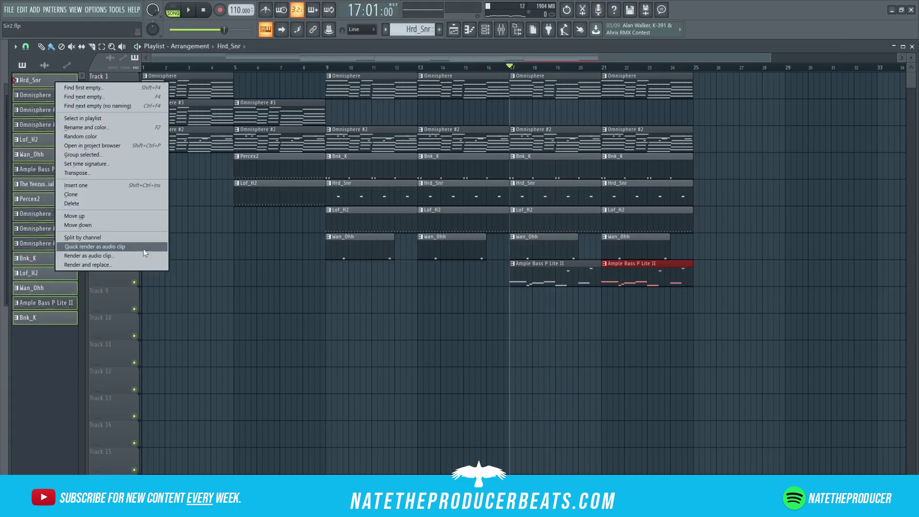
click(84, 129)
- Clear the melody and percussion clips from bars 1 to 8 and place Bnk_K, Hrd_Snr and Lof_H2 at bar 1 on Tracks 4 to 6
key(space)
click(144, 67)
right_click(280, 193)
right_click(280, 166)
right_click(280, 125)
click(22, 10)
click(30, 22)
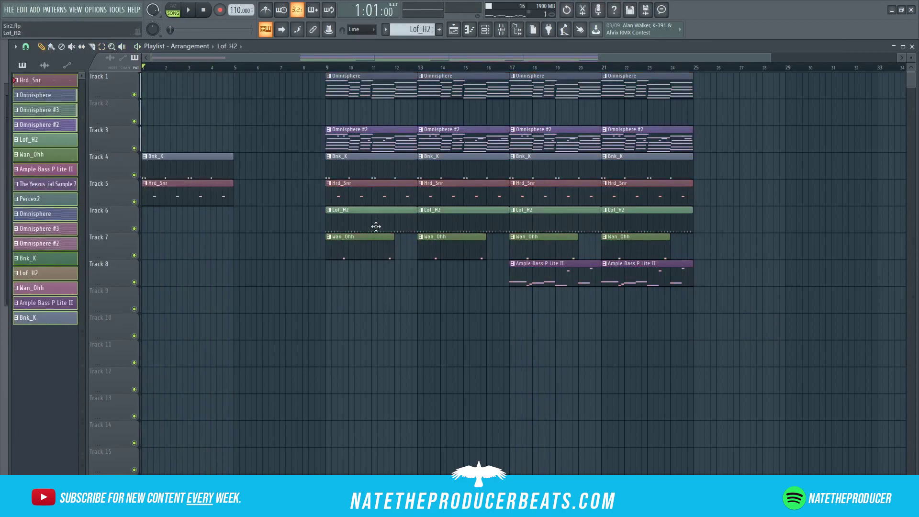
click(148, 221)
- Move the whole section starting at bar 9 back to bar 5, and shorten the opening Hrd_Snr clip to about three and a half bars
key(space)
drag(732, 339, 252, 86)
key(ctrl+d)
drag(231, 196, 219, 198)
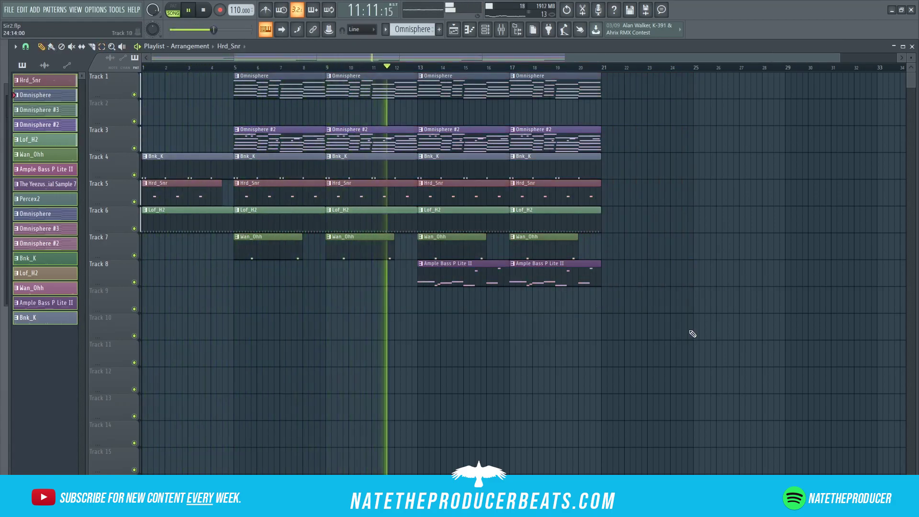
- Add Omnisphere, Omnisphere #2, Bnk_K and Hrd_Snr clips at bar 21, and only Omnisphere and Omnisphere #2 at bar 25
click(606, 86)
click(575, 138)
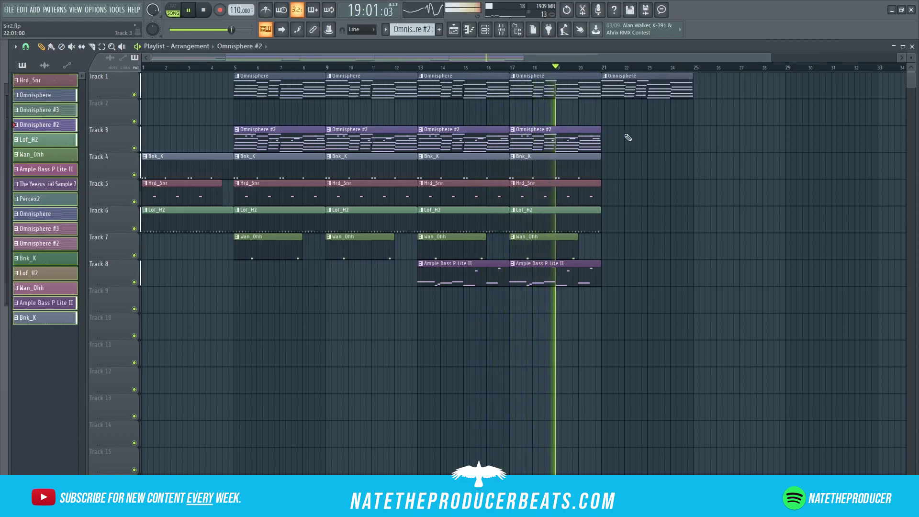
click(607, 139)
click(607, 167)
click(608, 193)
click(560, 222)
click(697, 139)
click(697, 86)
- Place the patterns from Hrd_Snr to Percex2 at bar 29 on Tracks 1 to 9, with Bnk_K below them on Track 10
drag(662, 58, 846, 58)
shift+click(48, 199)
drag(45, 80, 517, 87)
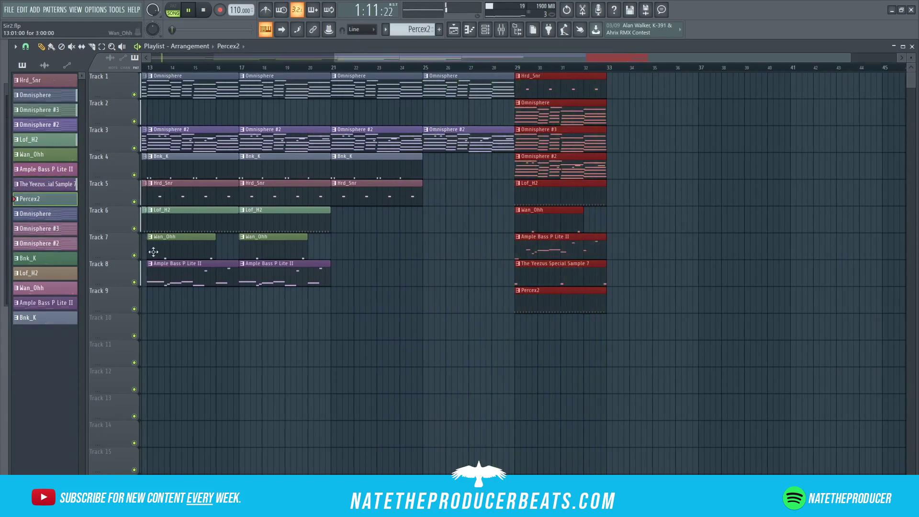
drag(45, 317, 531, 327)
key(space)
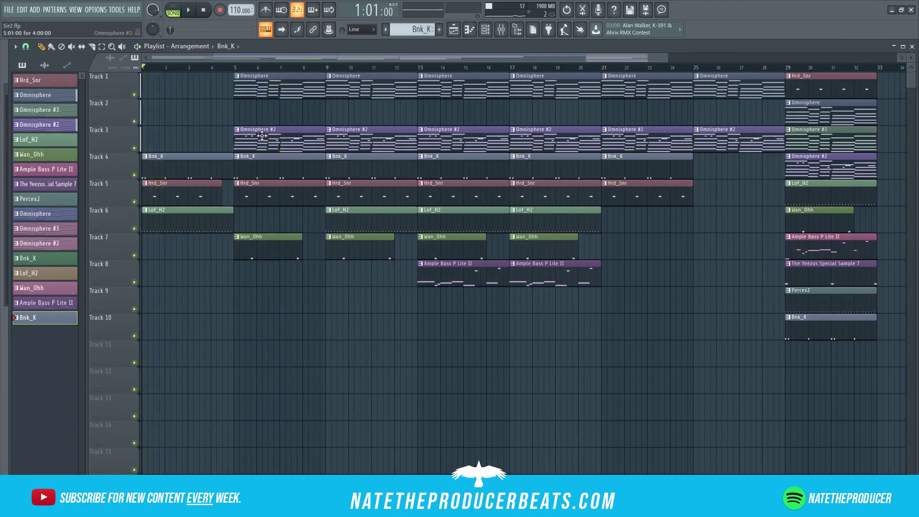
- Play the arrangement and try placing another Bnk_K pattern on Track 8 in the opening bars
right_click(196, 144)
key(space)
drag(45, 258, 147, 285)
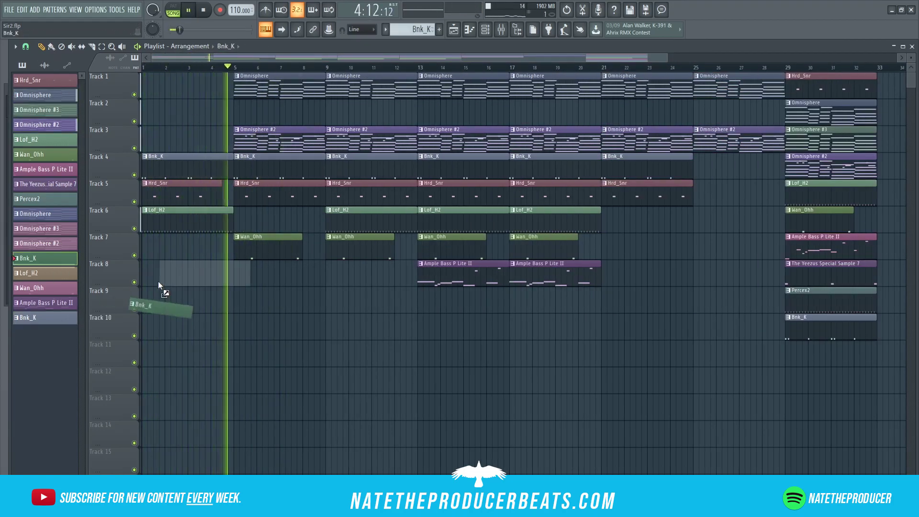
- Add Percex2 at bar 13 on Track 8 and move that bar's Ample Bass P Lite II clip to Track 9
click(463, 299)
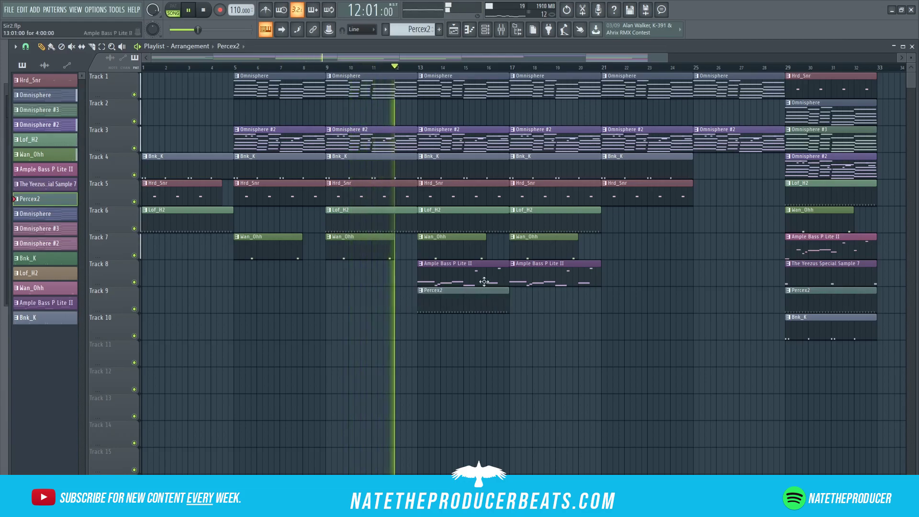
drag(471, 297, 471, 276)
drag(463, 272, 461, 295)
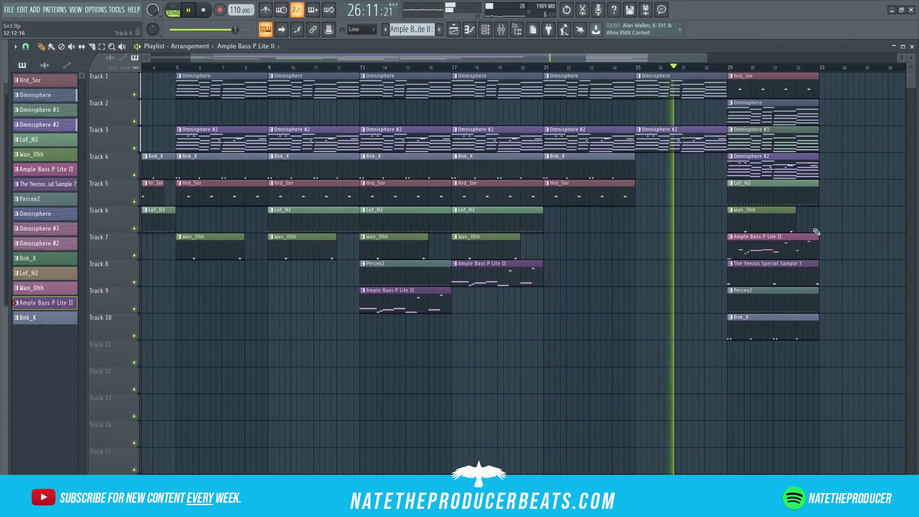
- Duplicate the bar 29 section at bar 33 and add a Bnk_K clip there on Track 10
scroll(596, 101, down, 2)
key(ctrl+b)
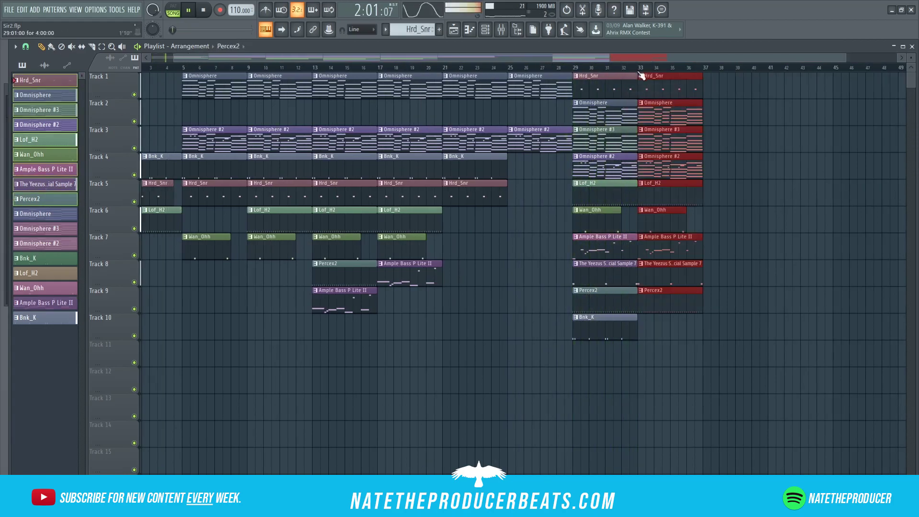
right_click(607, 330)
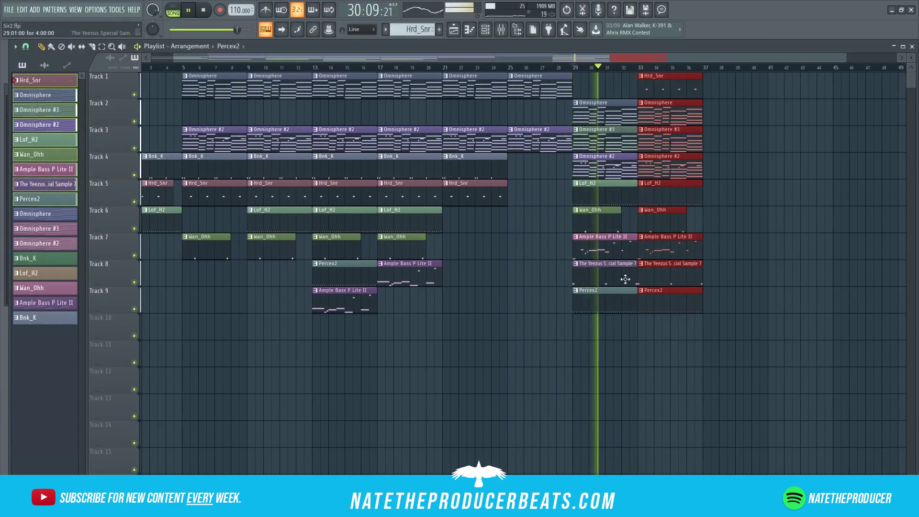
key(ctrl+z)
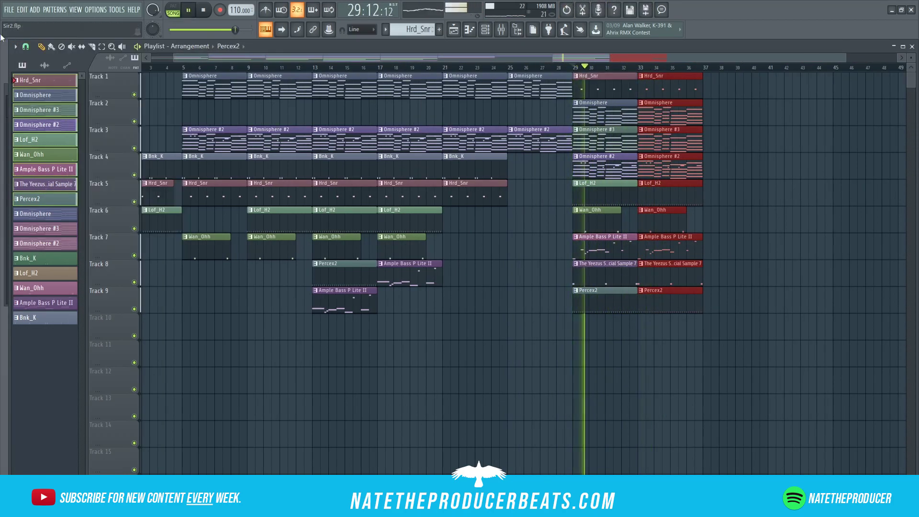
click(674, 330)
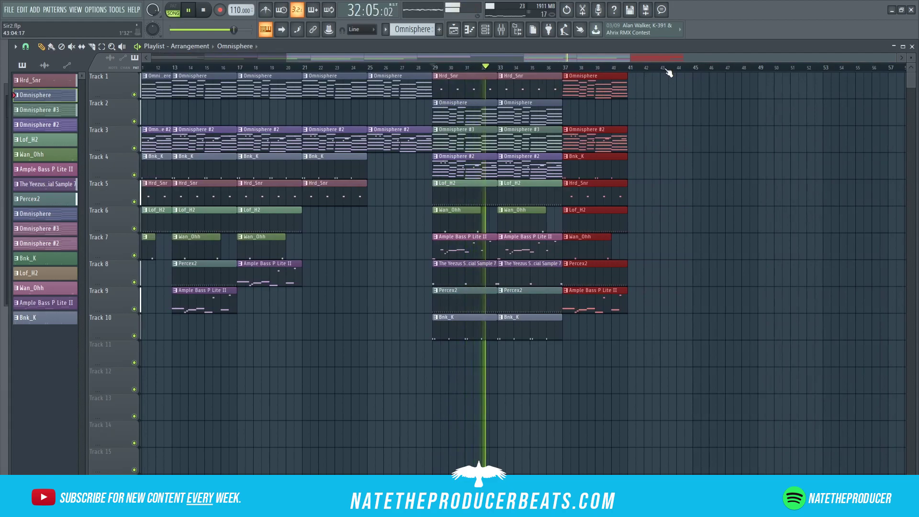
- Add Omnisphere, Omnisphere #2, Percex2 and Ample Bass P Lite II clips at bar 41, and repeat the full bar 37 section at bar 45
drag(574, 300, 558, 301)
drag(589, 267, 572, 267)
click(560, 192)
click(560, 138)
click(560, 89)
right_click(574, 192)
mouse_move(545, 326)
mouse_down()
mouse_move(495, 84)
mouse_move(656, 99)
mouse_up()
- Place the Percex2 clip at bar 1 on Track 8 and play the arrangement with the opening clips selected
drag(167, 280, 144, 280)
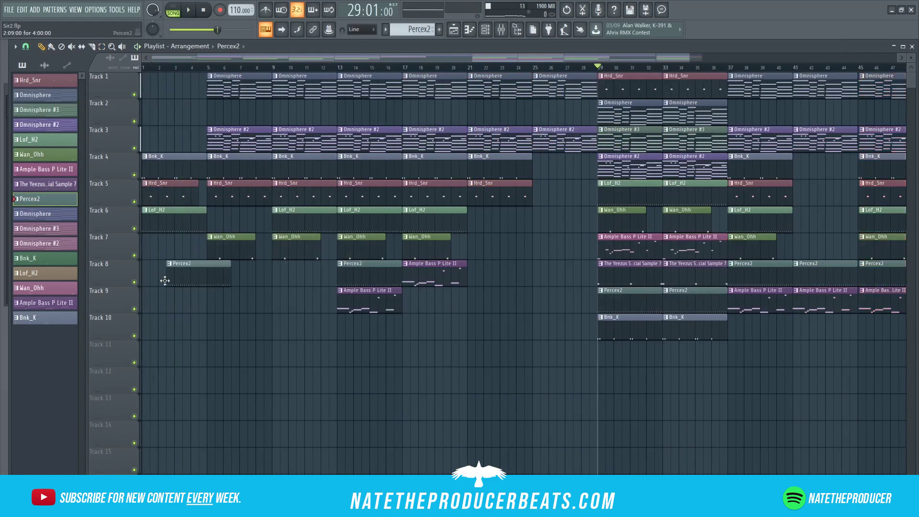
ctrl+click(144, 68)
key(ctrl+z)
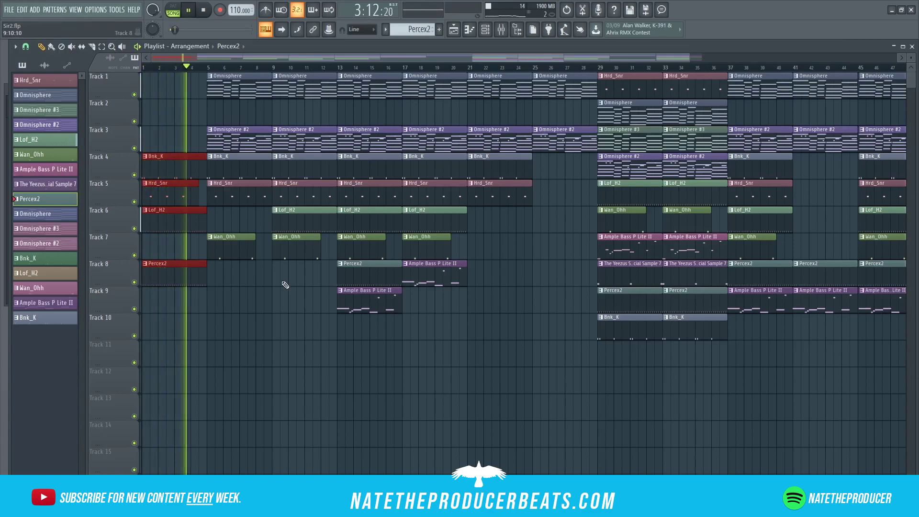
- Pick the Omnisphere #3 pattern from its bar 29 clip on Track 3
click(489, 31)
scroll(660, 205, down, 1)
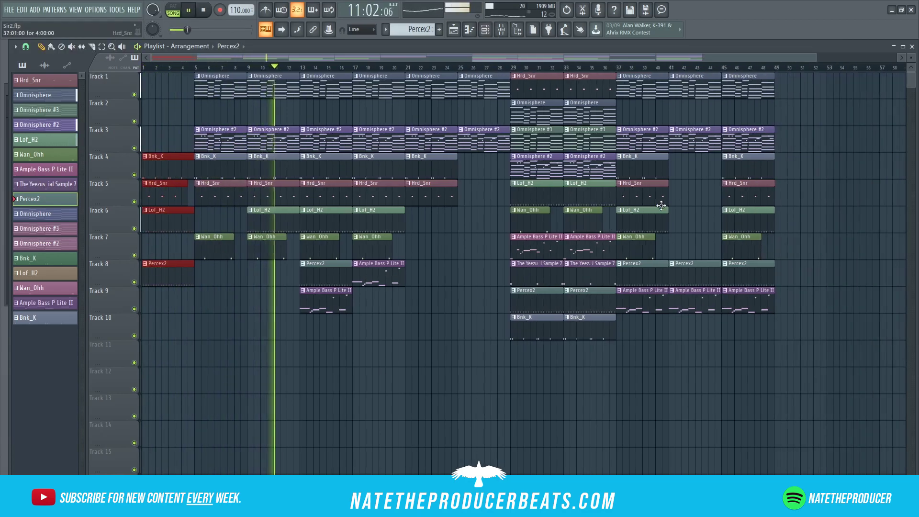
click(529, 143)
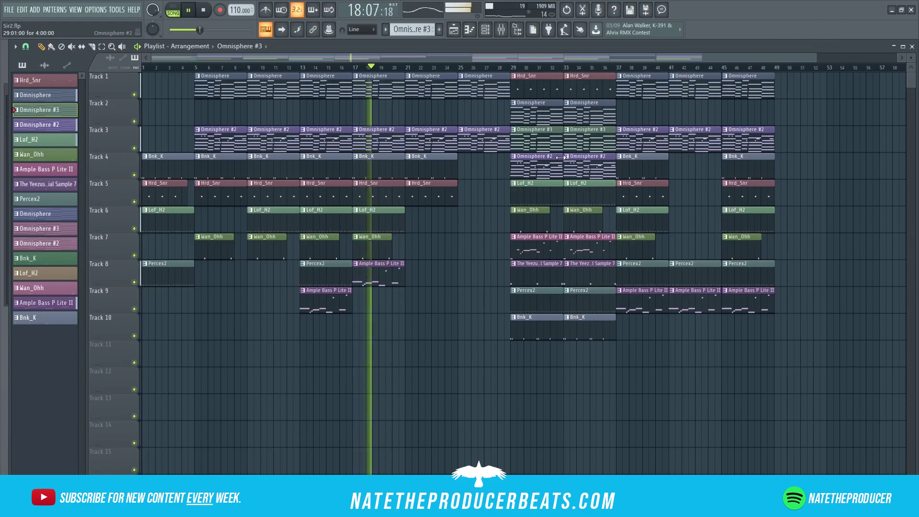